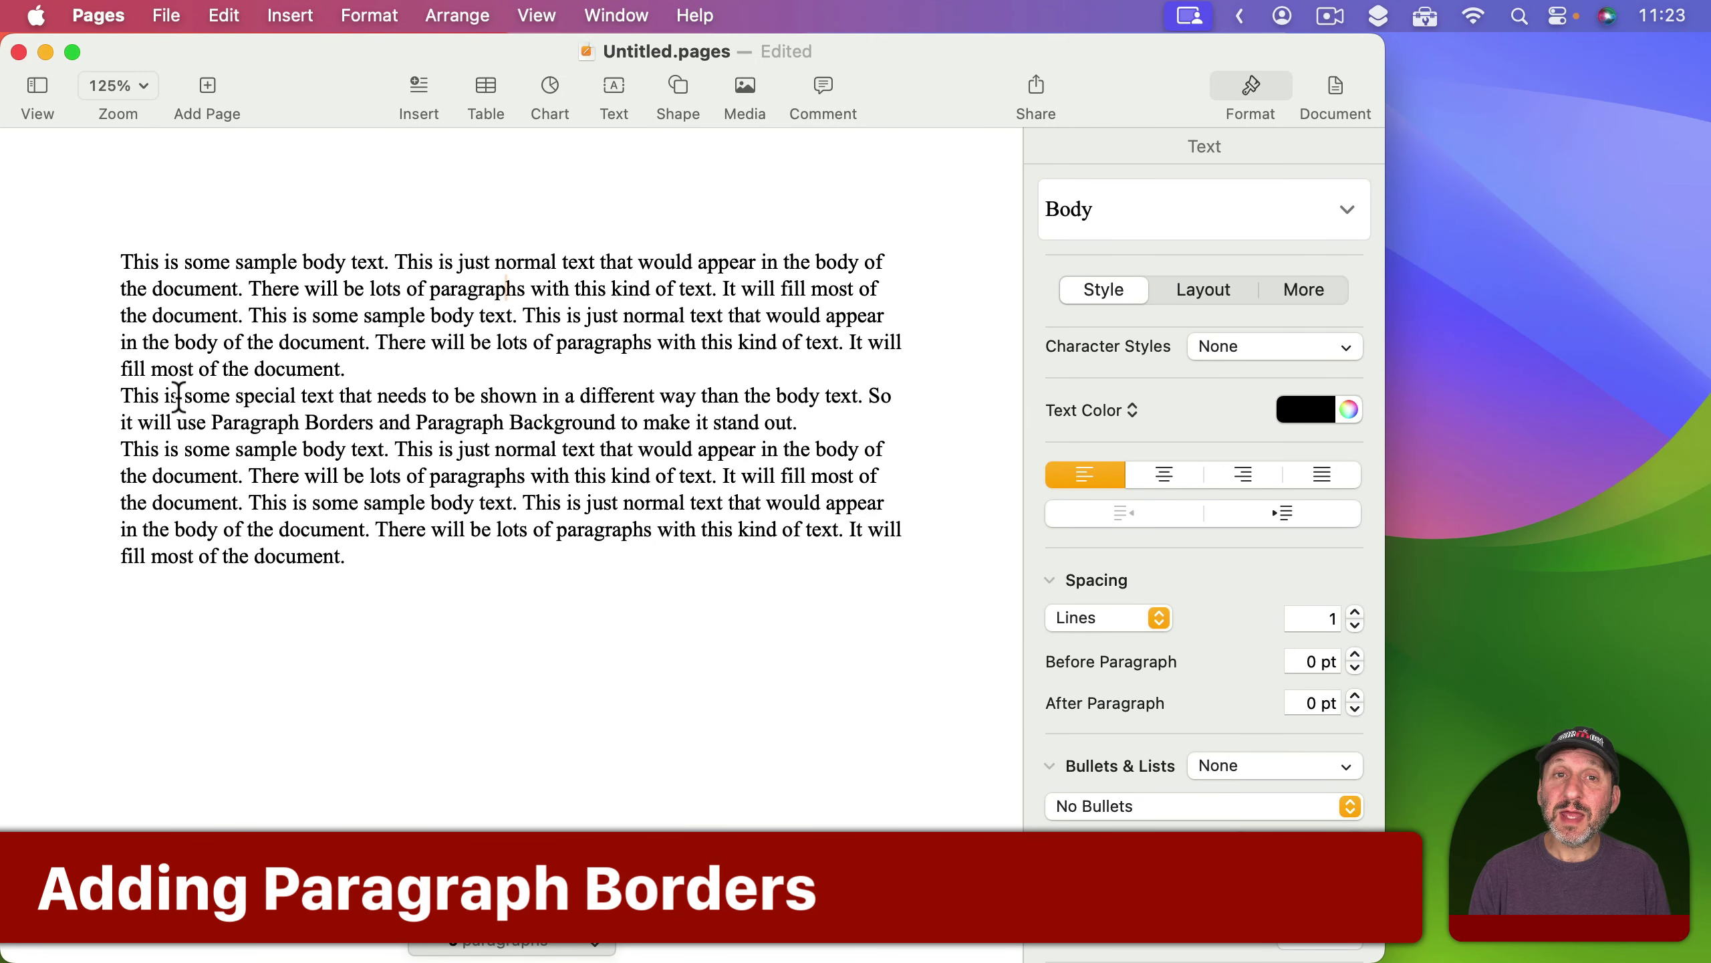
Add a solid 1 pt black top border to the special middle paragraph from Format > Layout.
{"action": "left_click", "coordinate": [147, 396]}
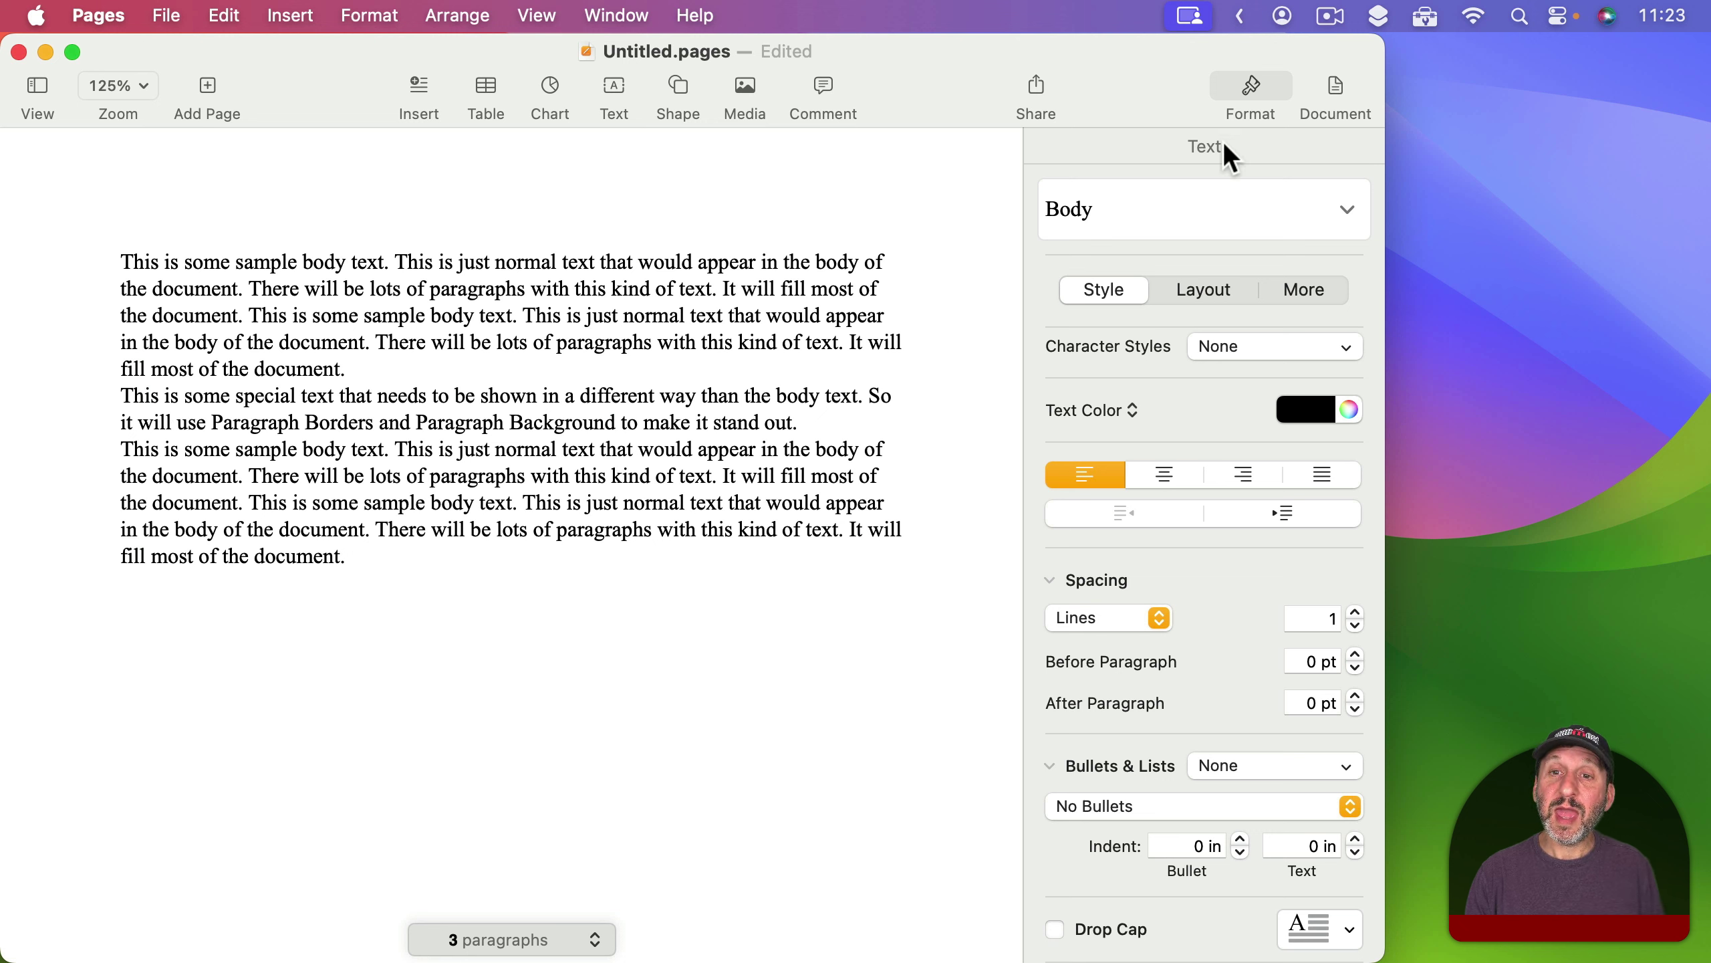
{"action": "left_click", "coordinate": [1197, 294]}
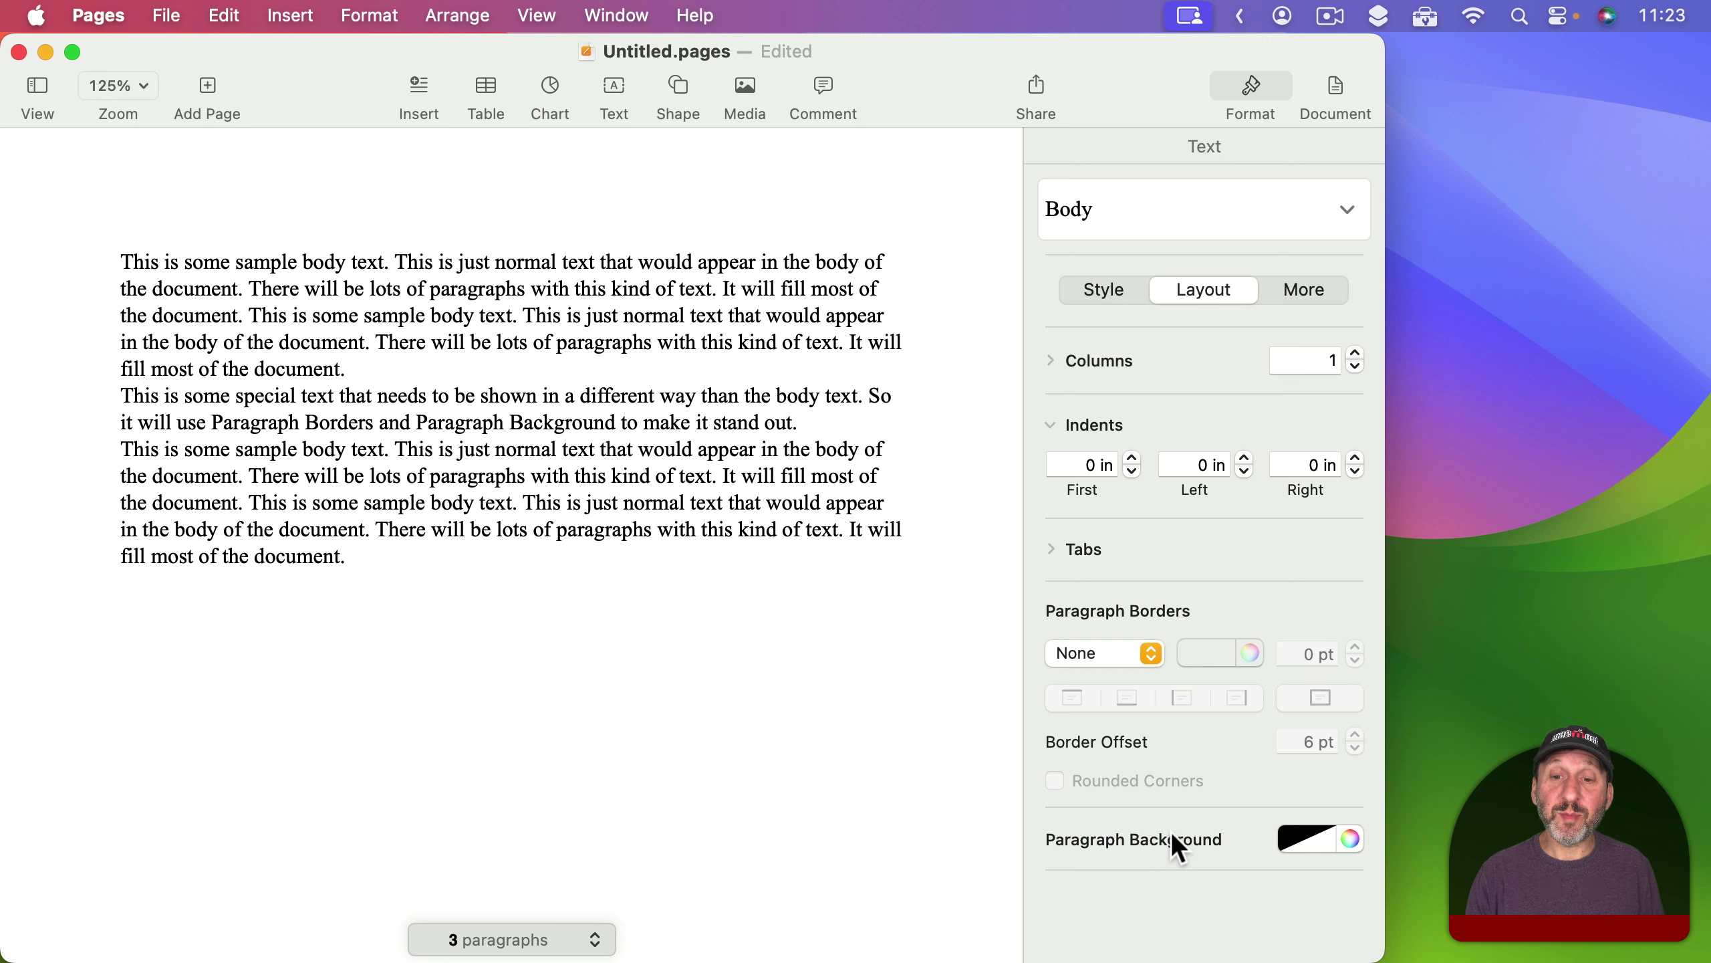
{"action": "left_click", "coordinate": [1105, 648]}
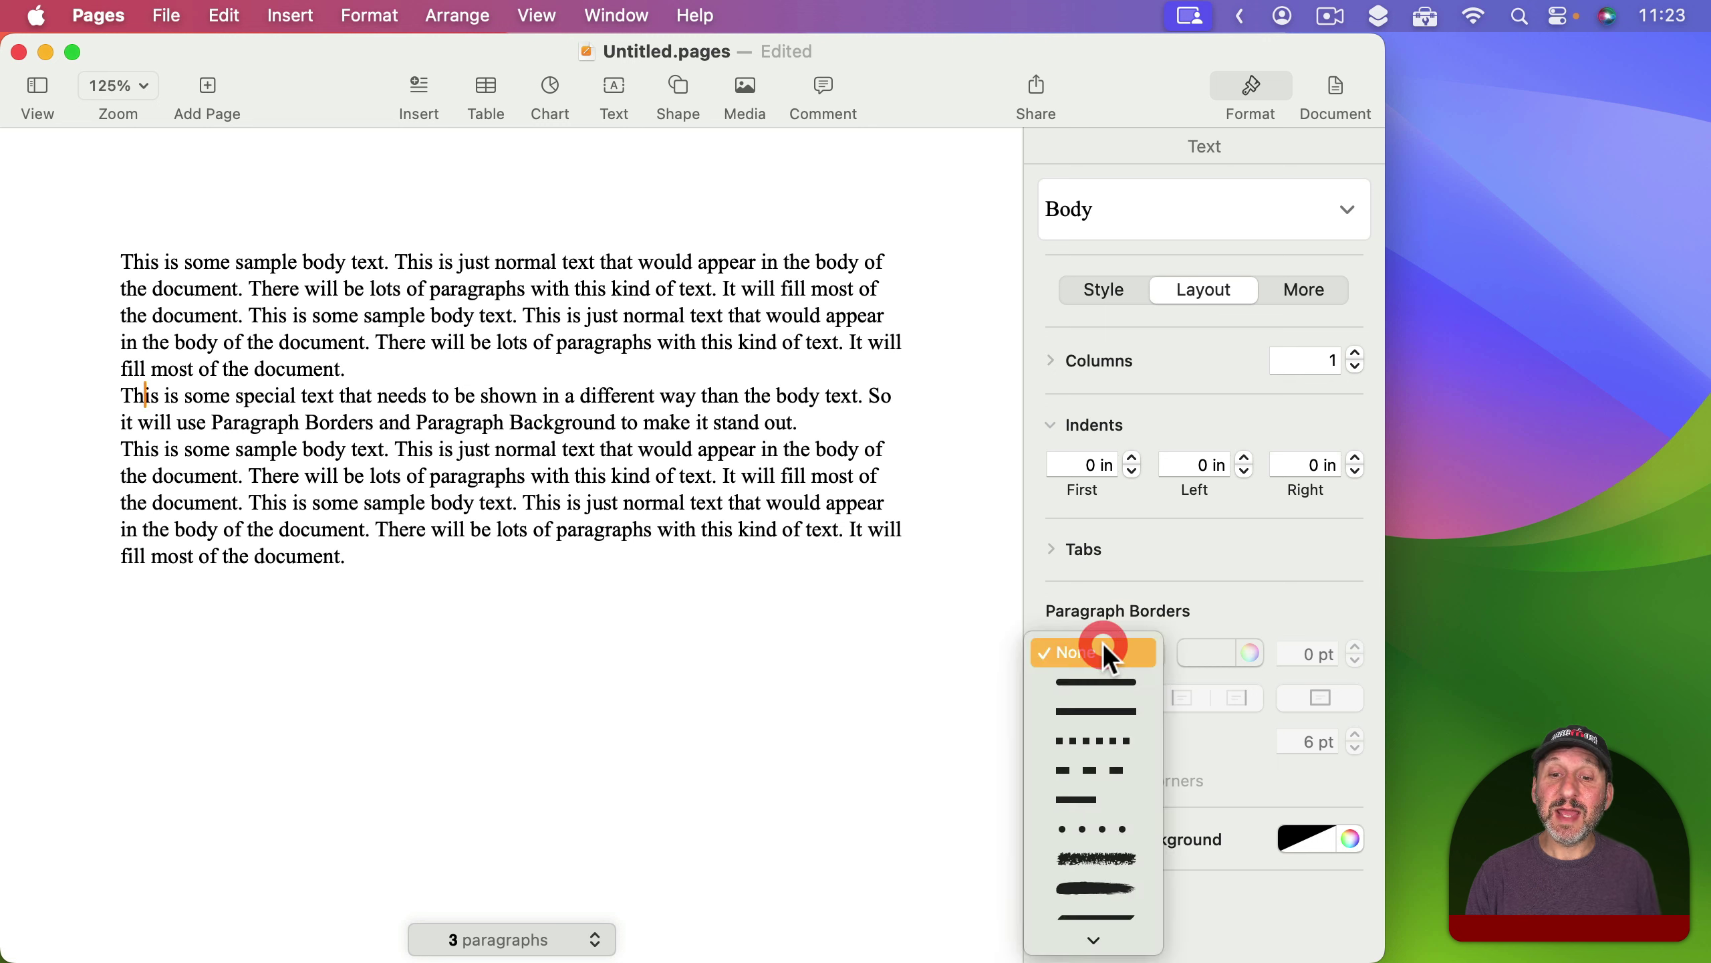
{"action": "scroll", "coordinate": [1102, 650], "scroll_direction": "down", "scroll_amount": 1}
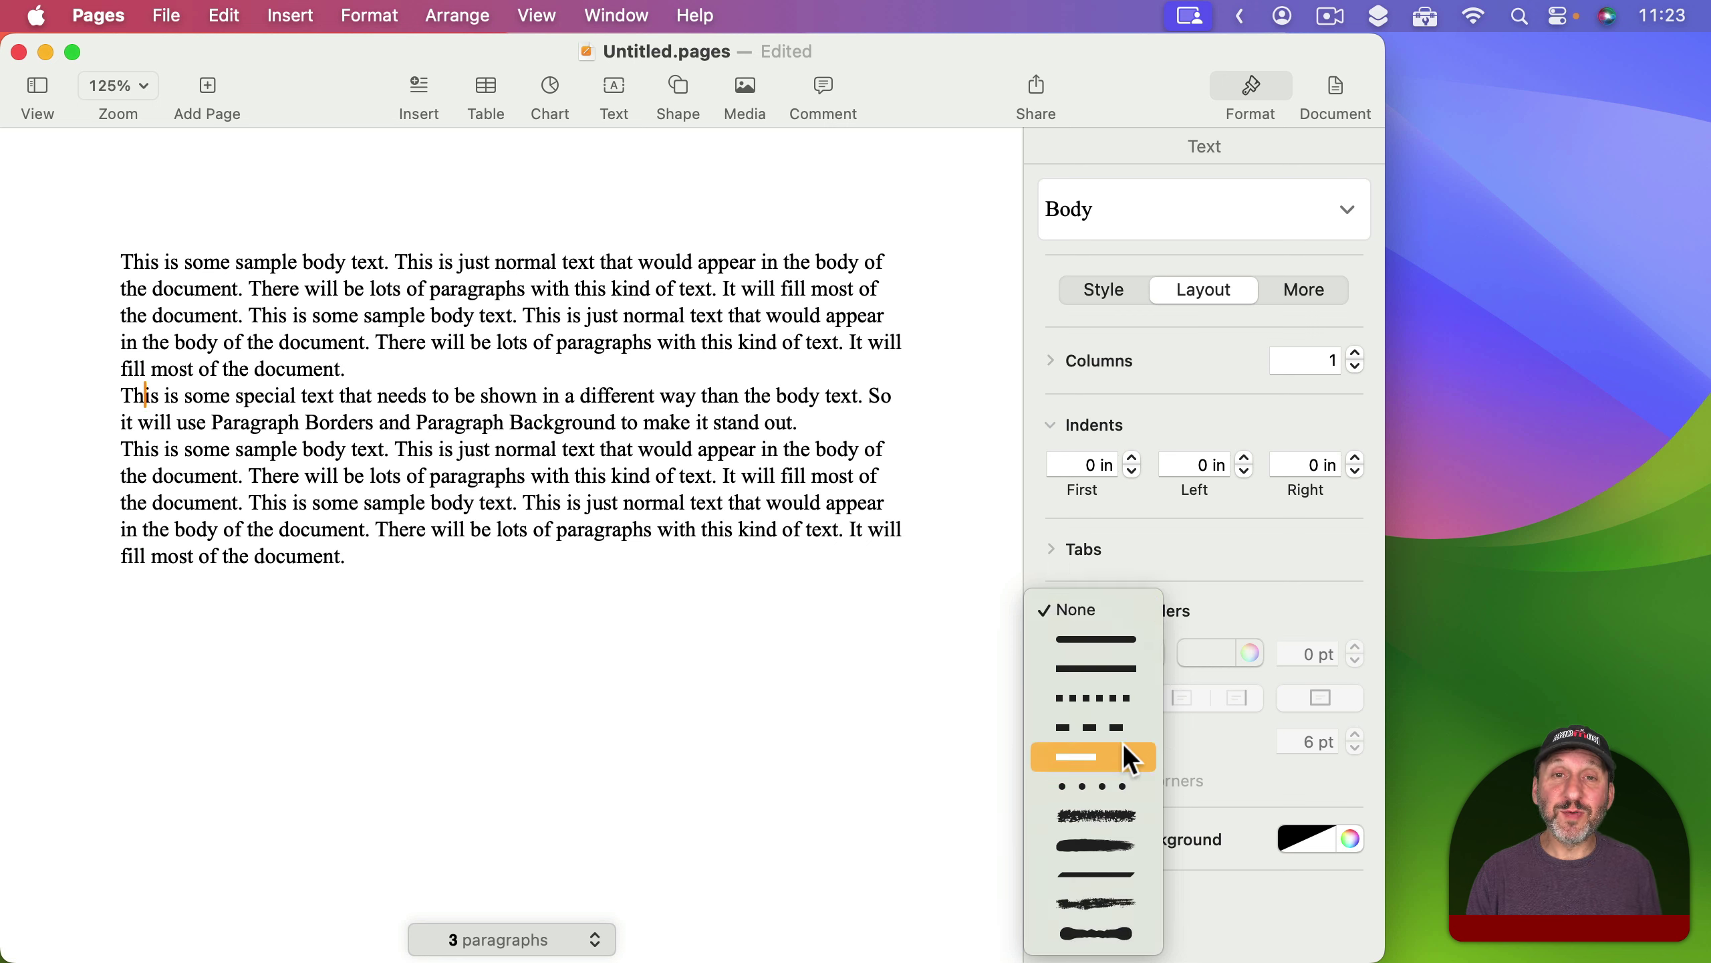
{"action": "left_click", "coordinate": [1108, 641]}
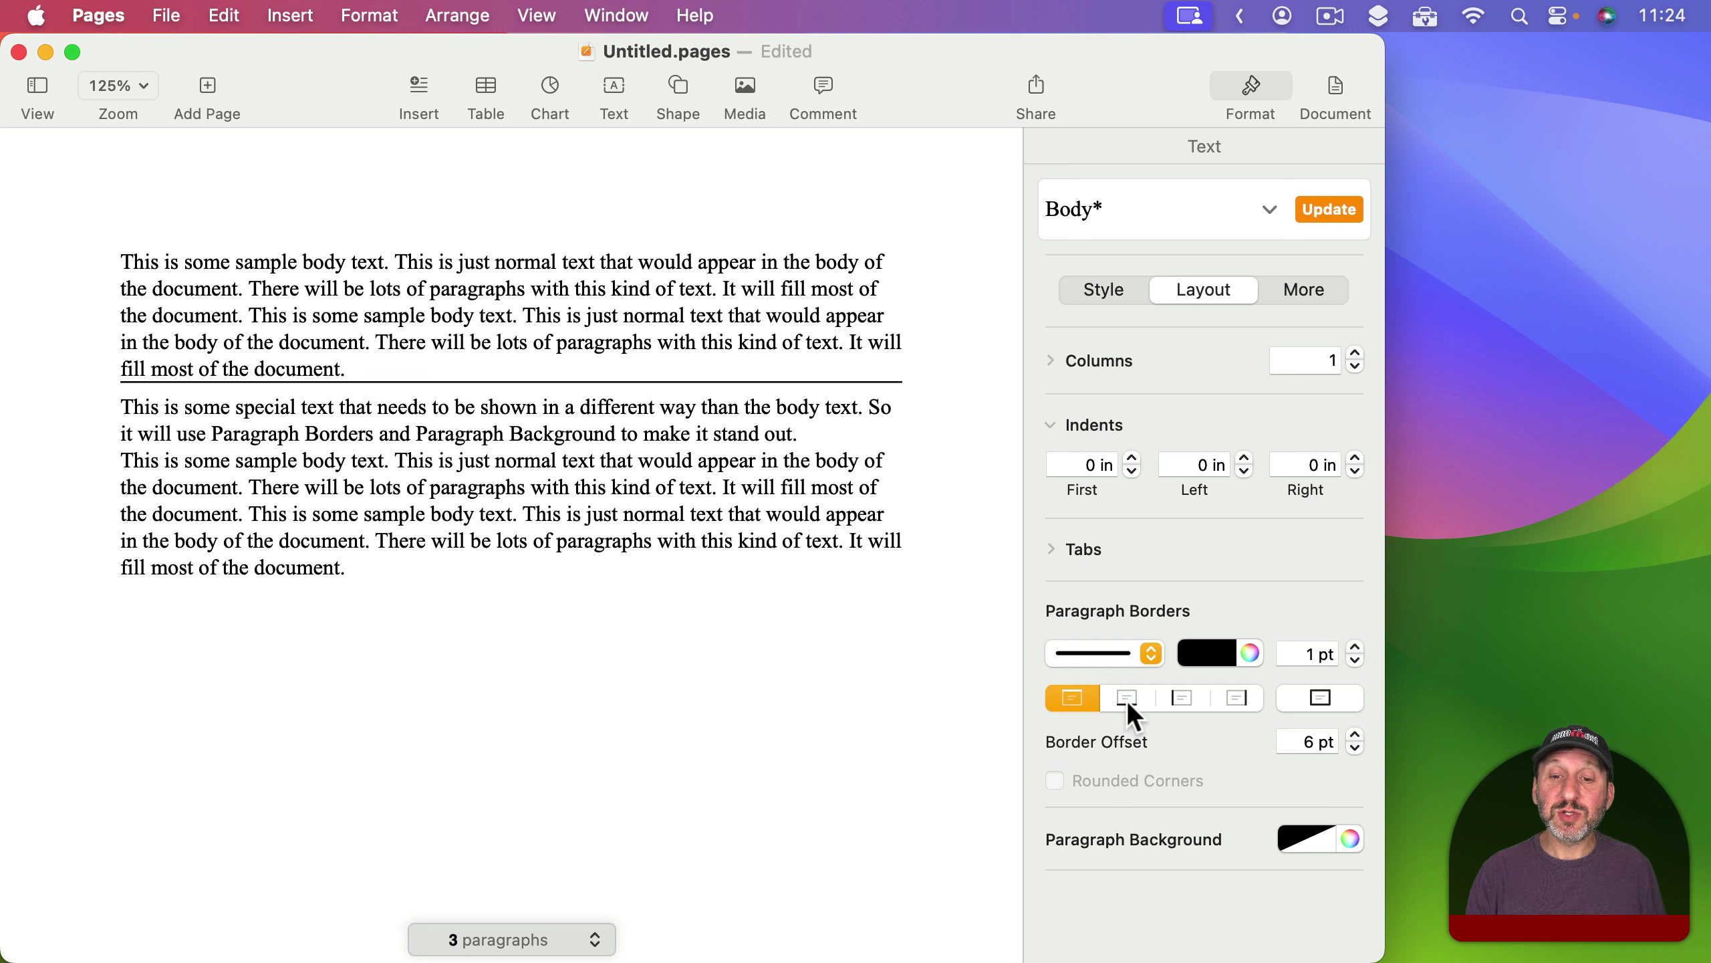
Try the left, right, bottom and top border buttons, then box the paragraph on all four sides.
{"action": "left_click", "coordinate": [1178, 698]}
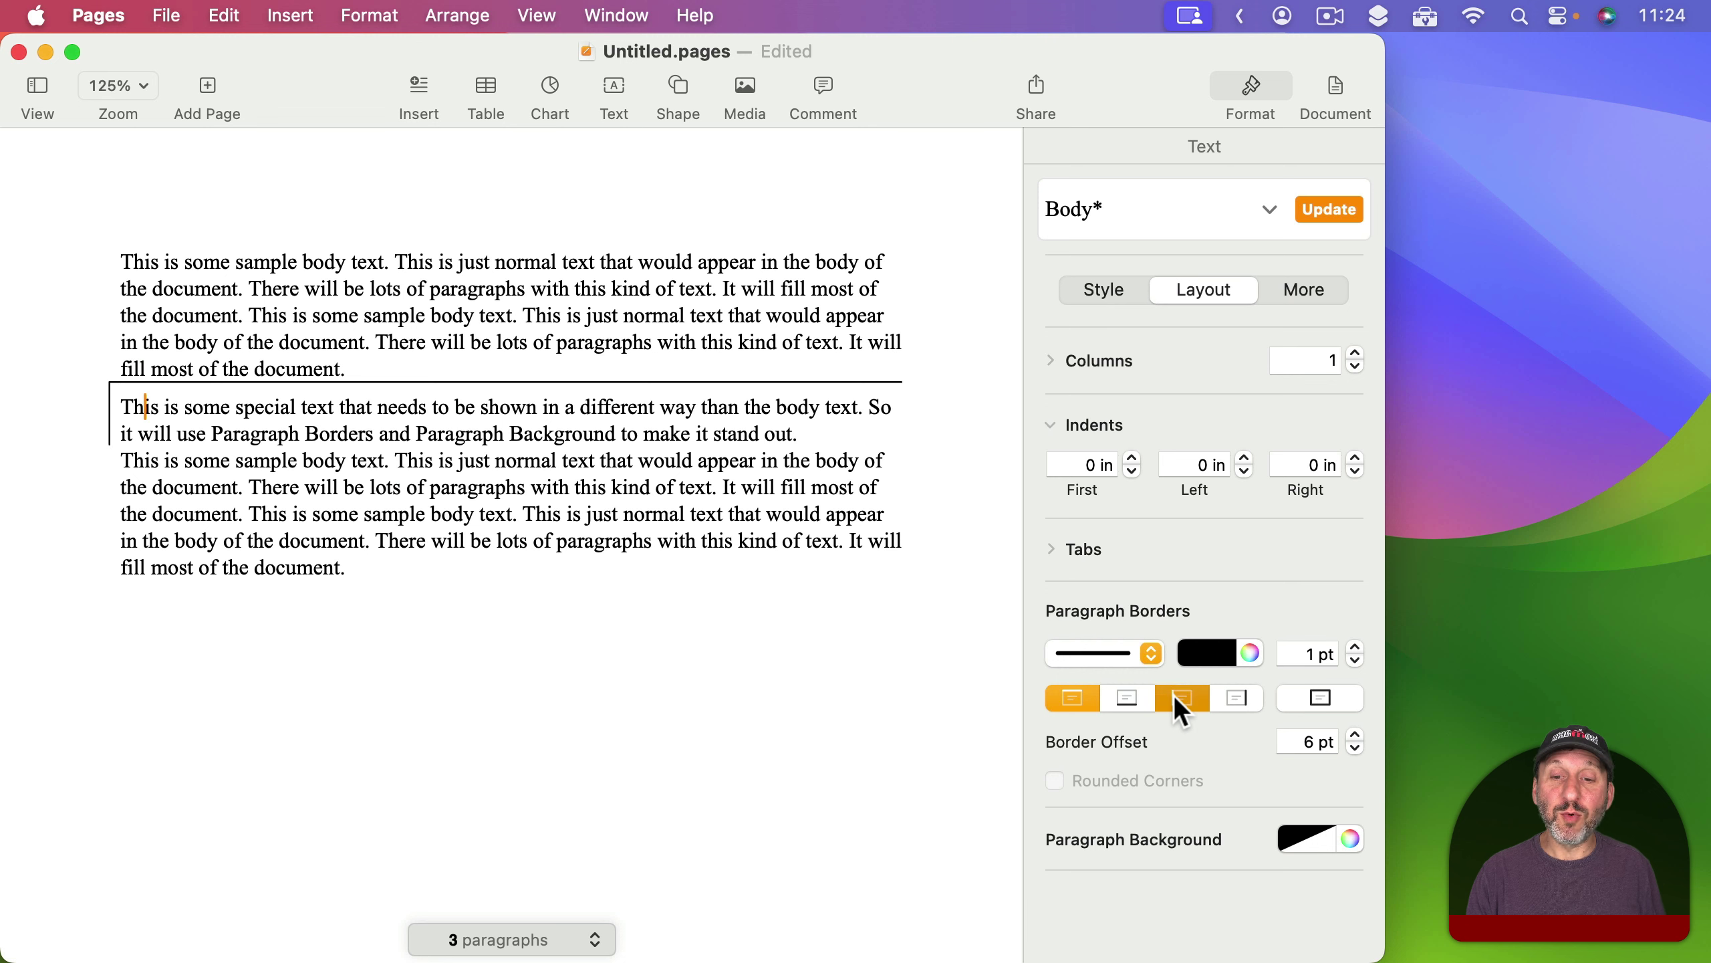
{"action": "left_click", "coordinate": [1174, 698]}
{"action": "left_click", "coordinate": [1233, 697]}
{"action": "left_click", "coordinate": [1233, 697]}
{"action": "left_click", "coordinate": [1128, 700]}
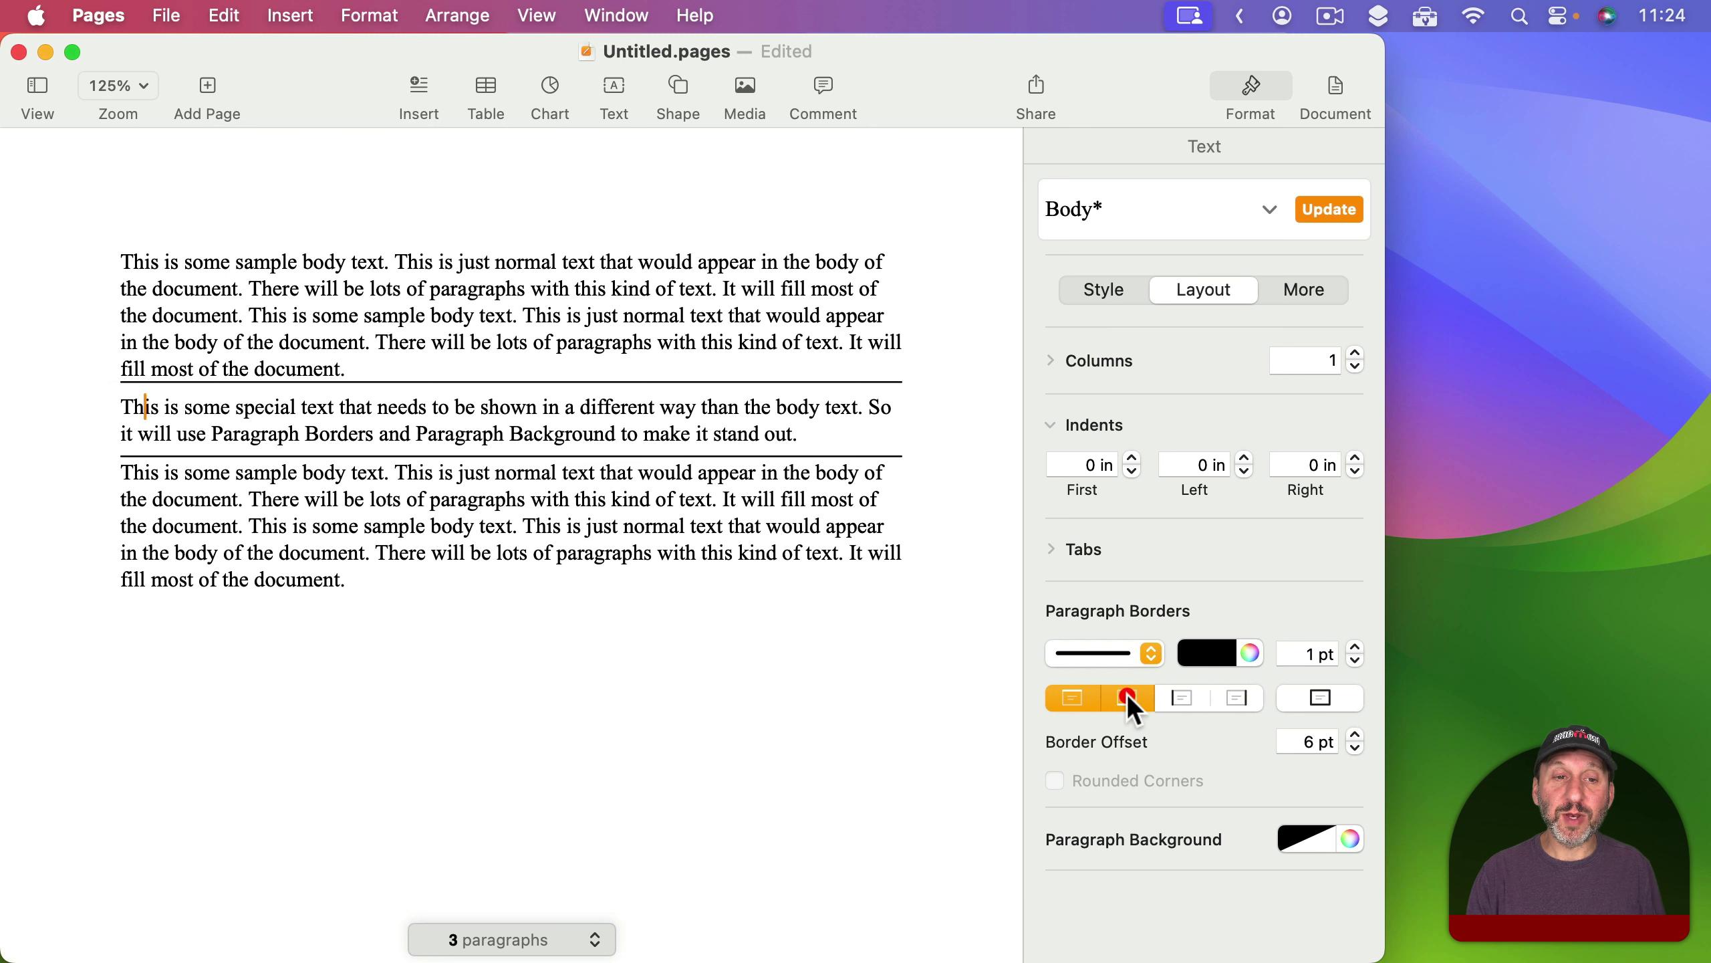
{"action": "left_click", "coordinate": [1126, 699]}
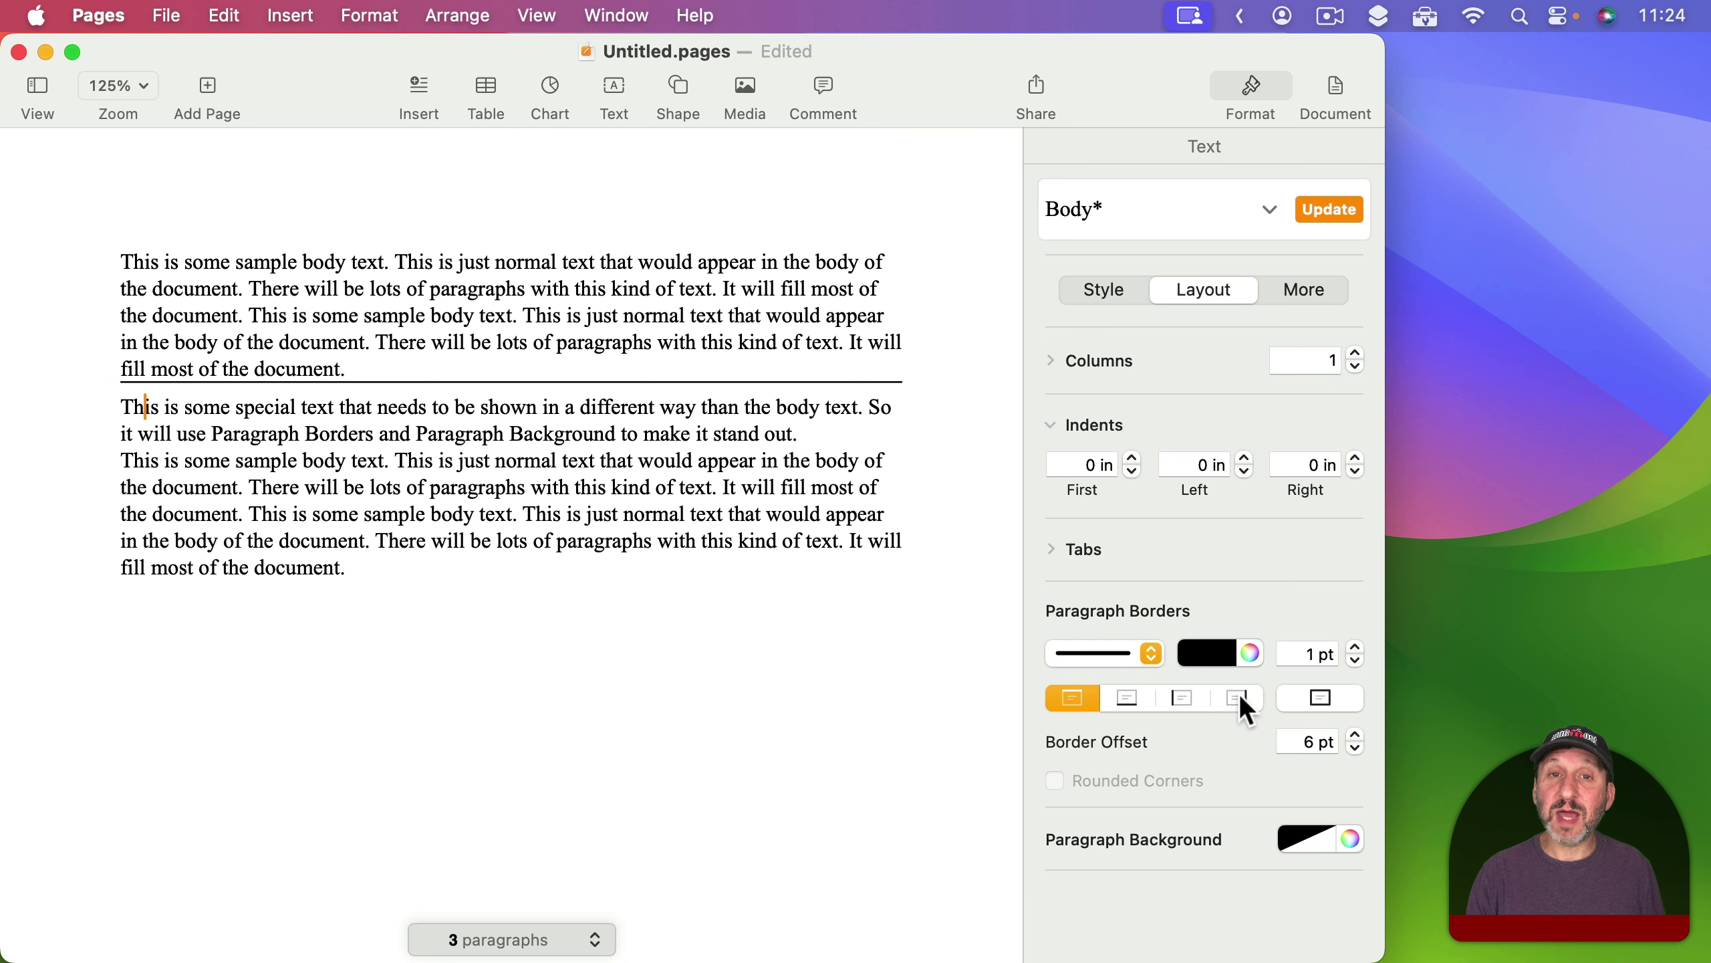
{"action": "left_click", "coordinate": [1072, 697]}
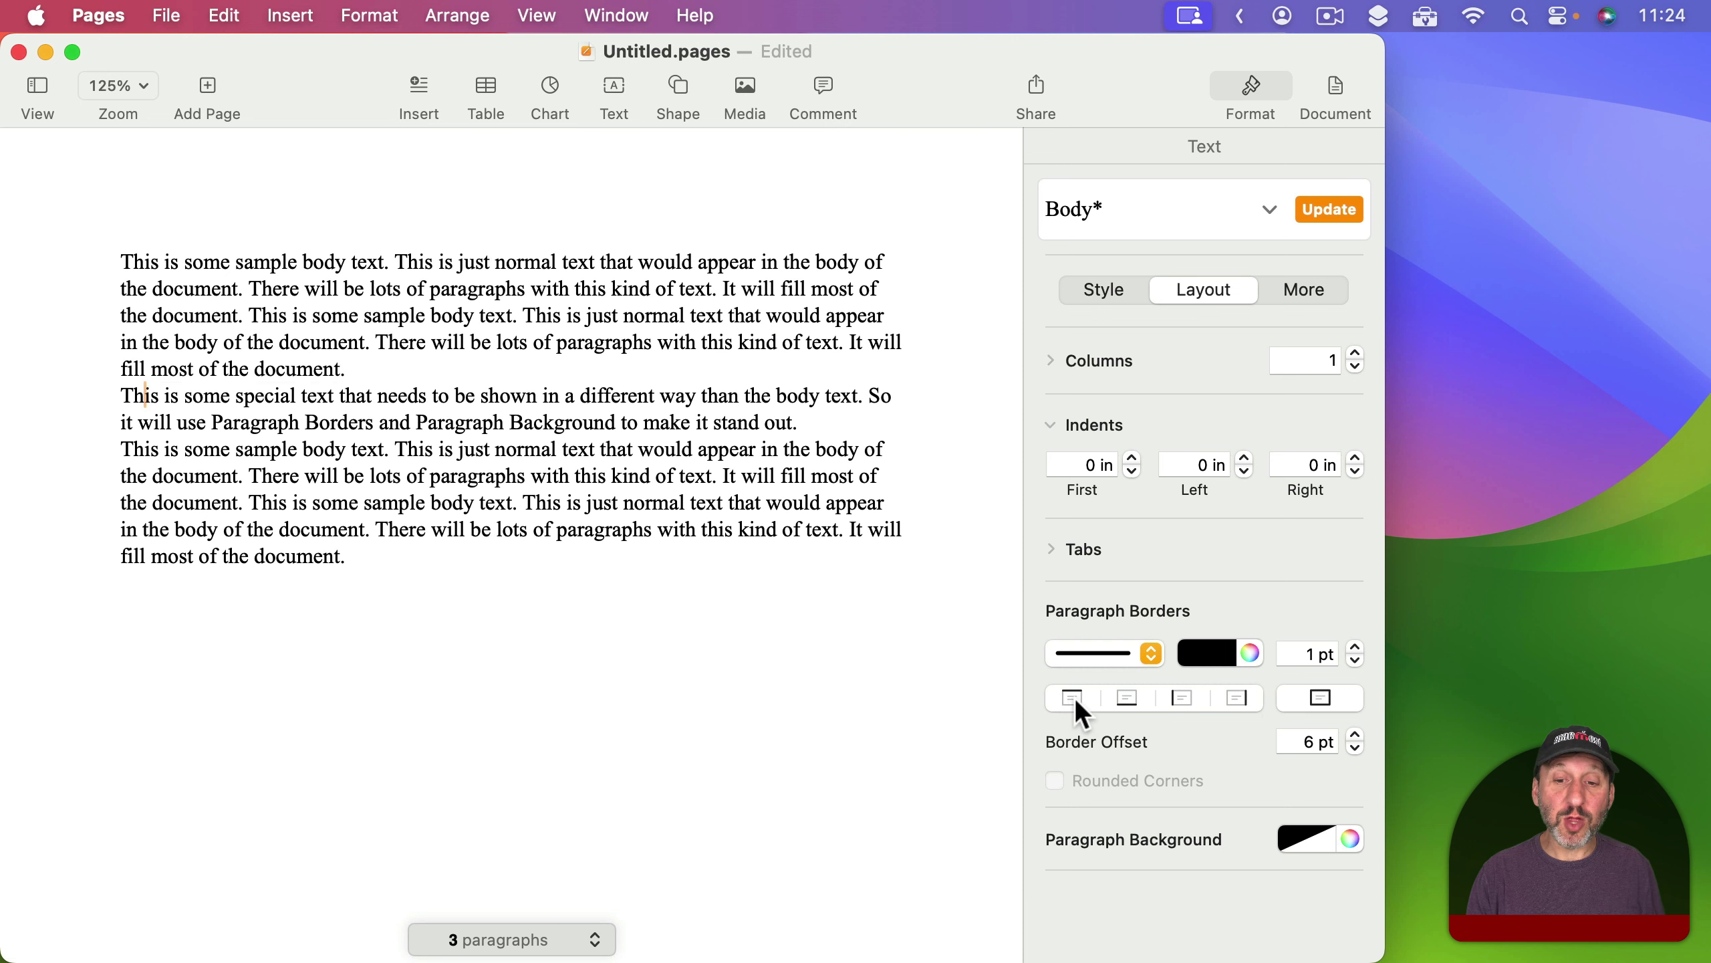
{"action": "left_click", "coordinate": [1078, 698]}
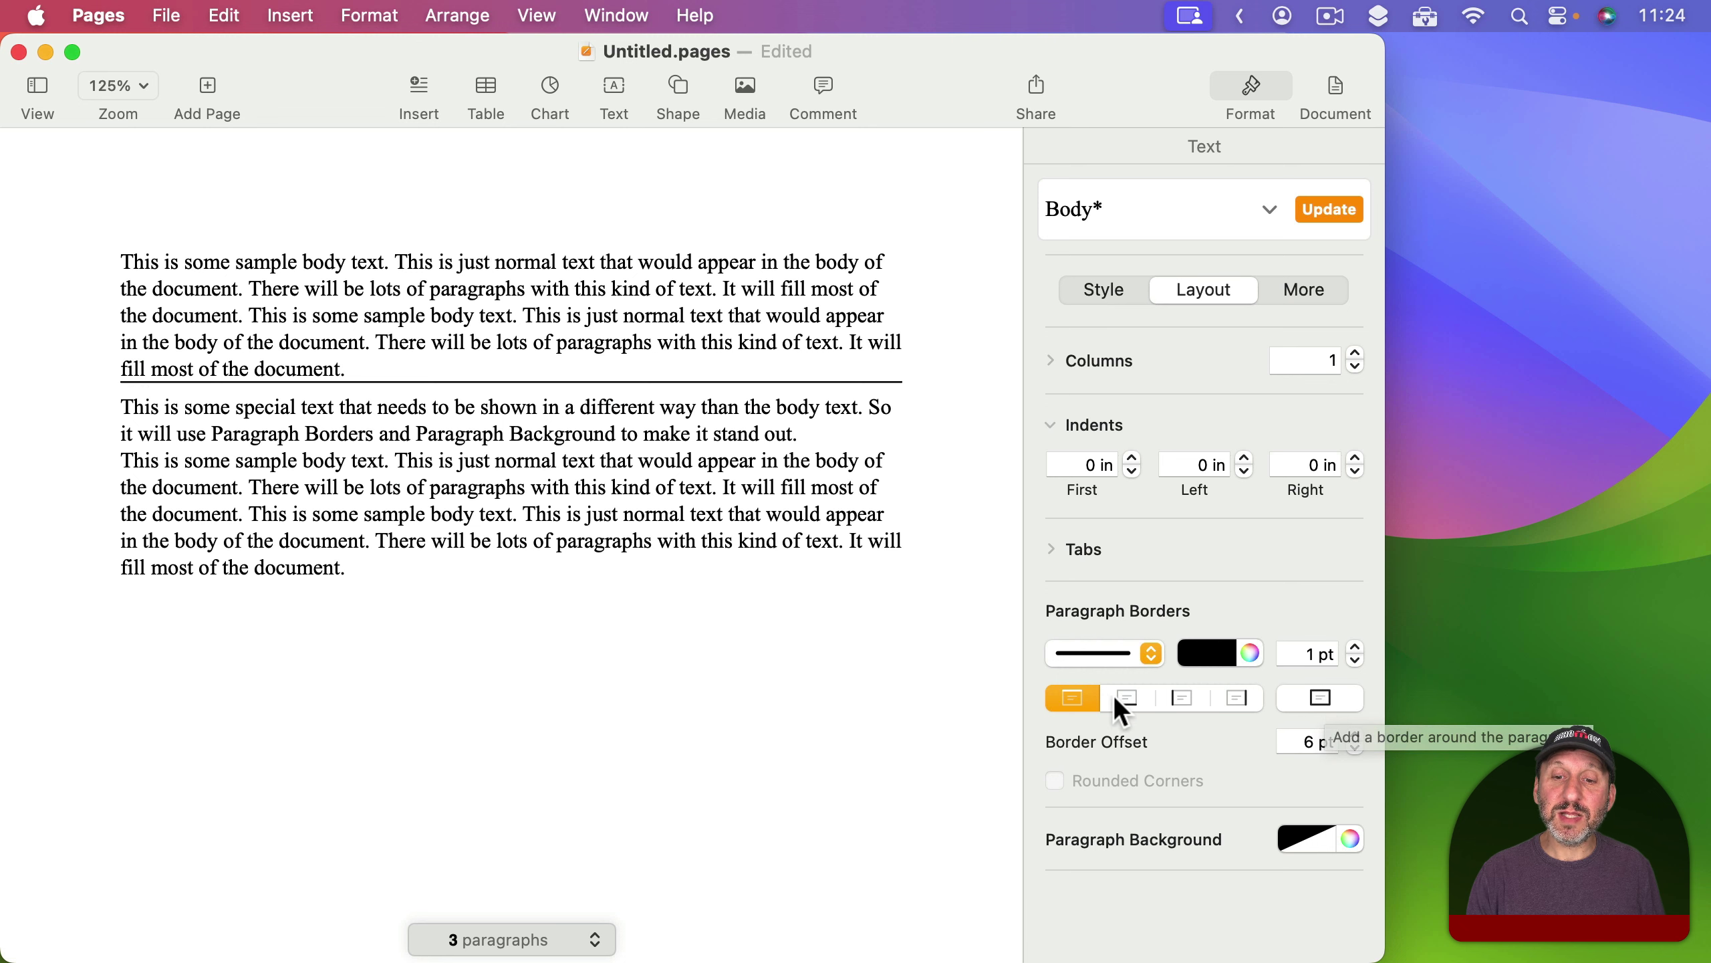
{"action": "left_click", "coordinate": [1302, 695]}
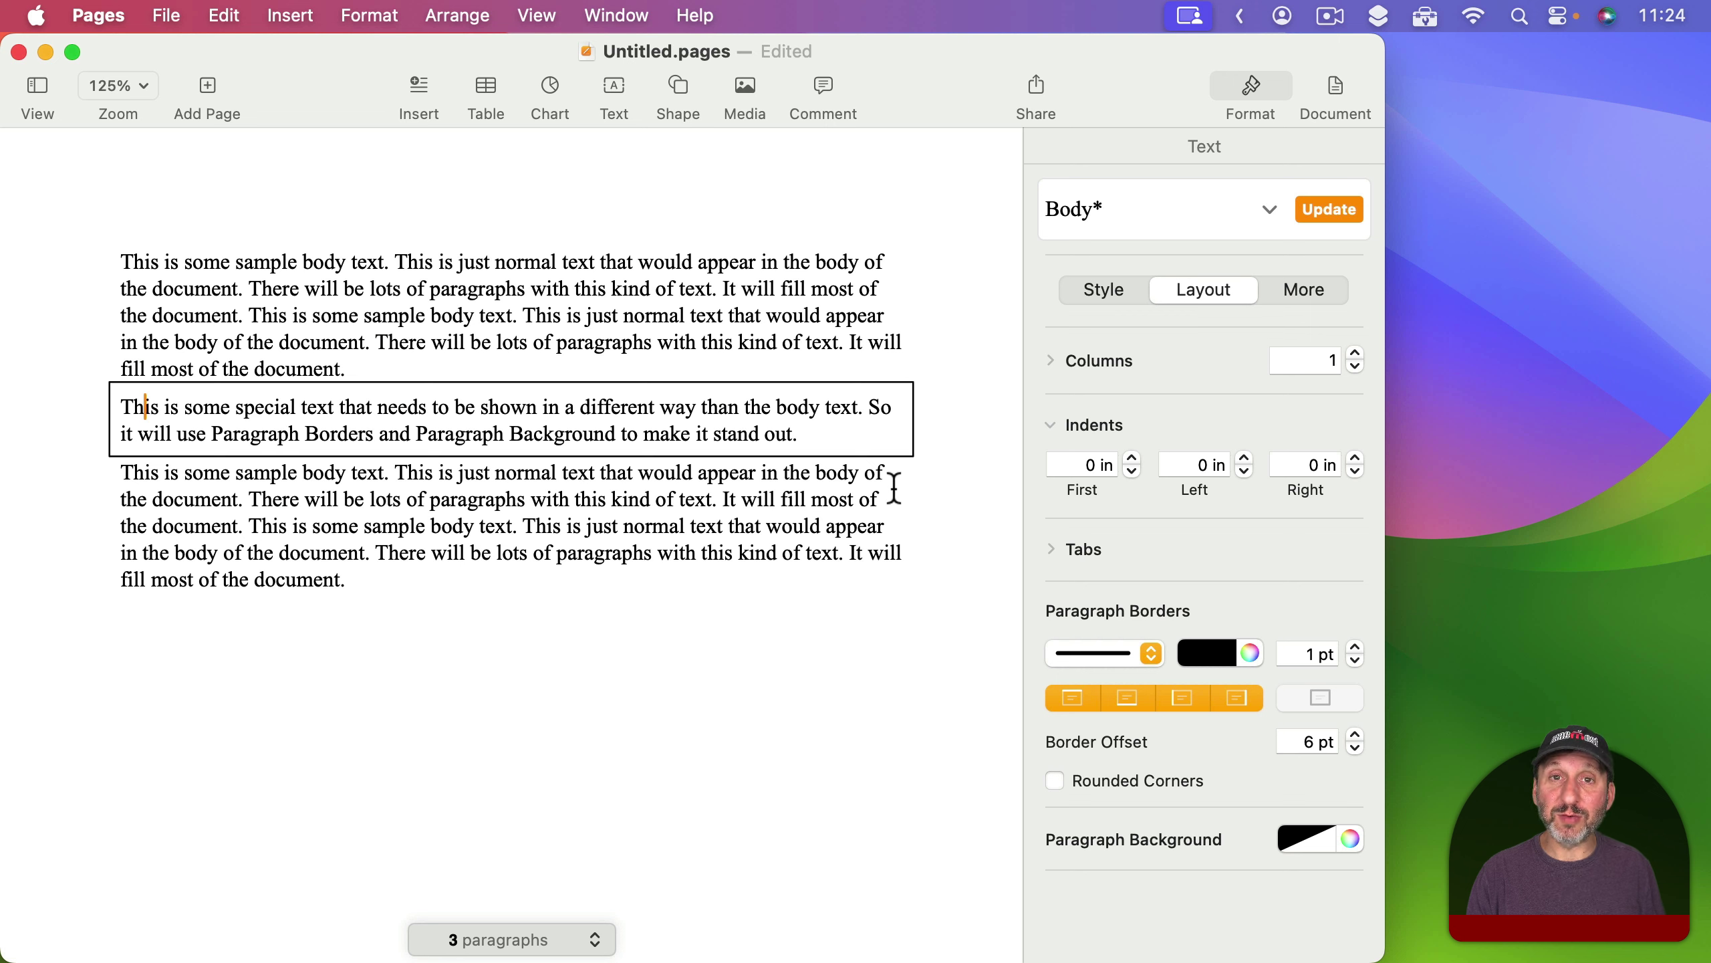
Change the border line style to dashed after trying dotted and round-dot styles.
{"action": "left_click", "coordinate": [1091, 651]}
{"action": "left_click", "coordinate": [1093, 710]}
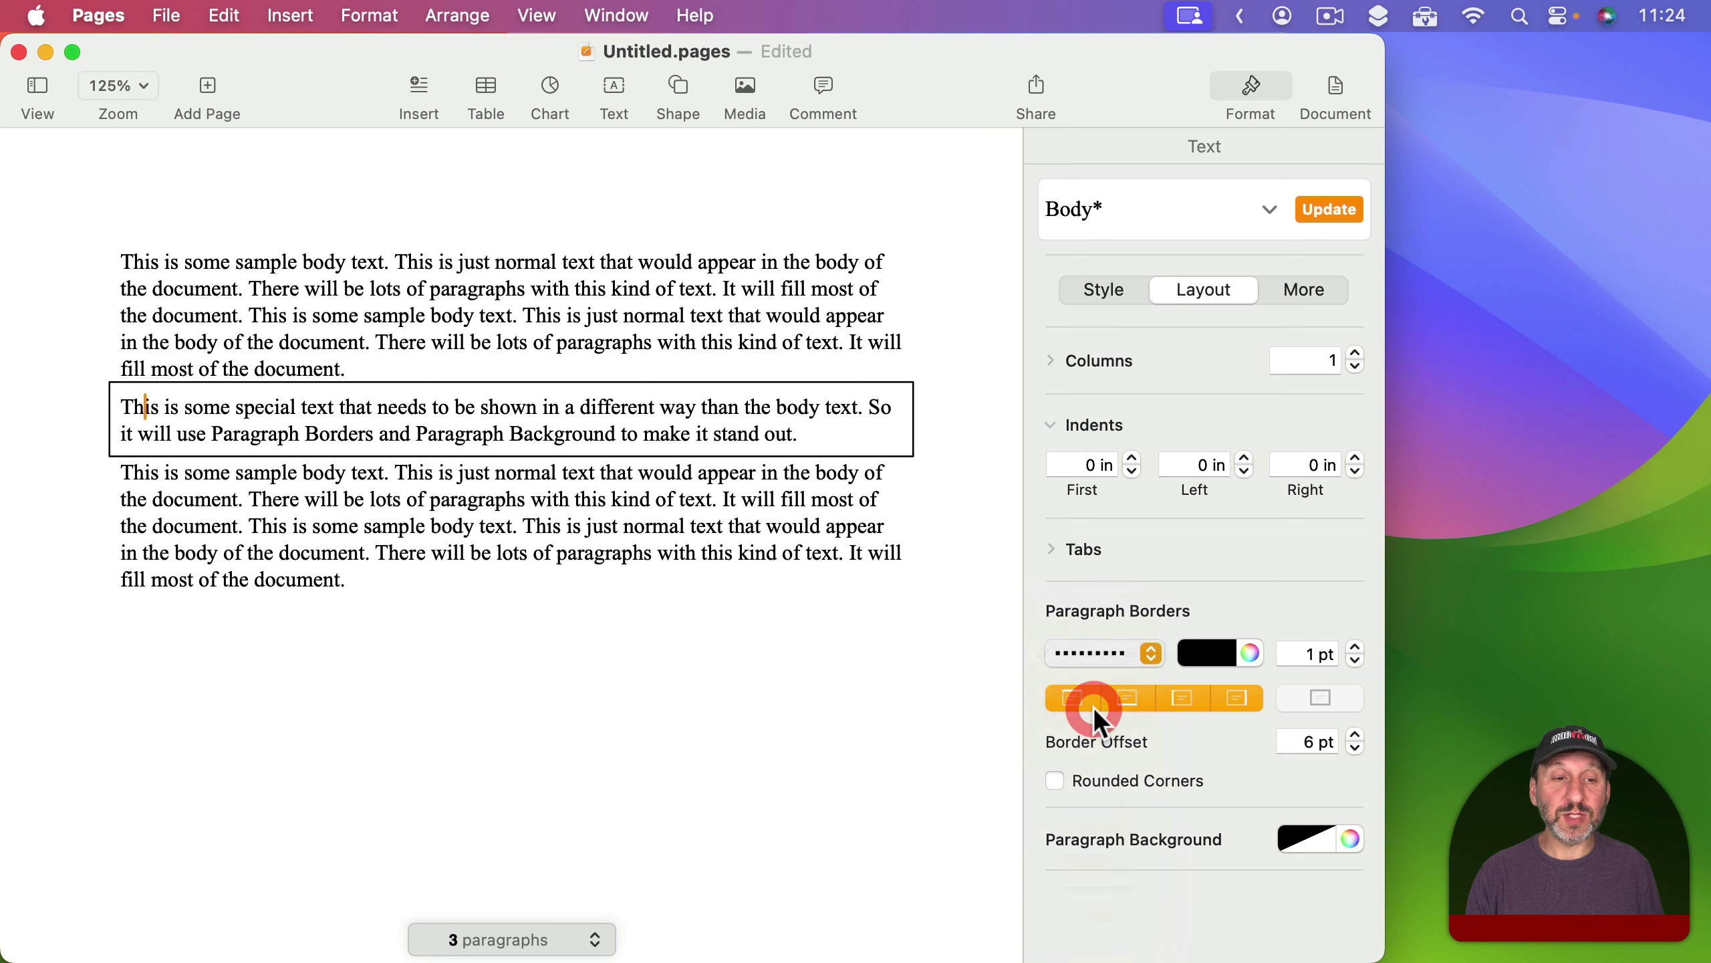
{"action": "left_click", "coordinate": [1107, 646]}
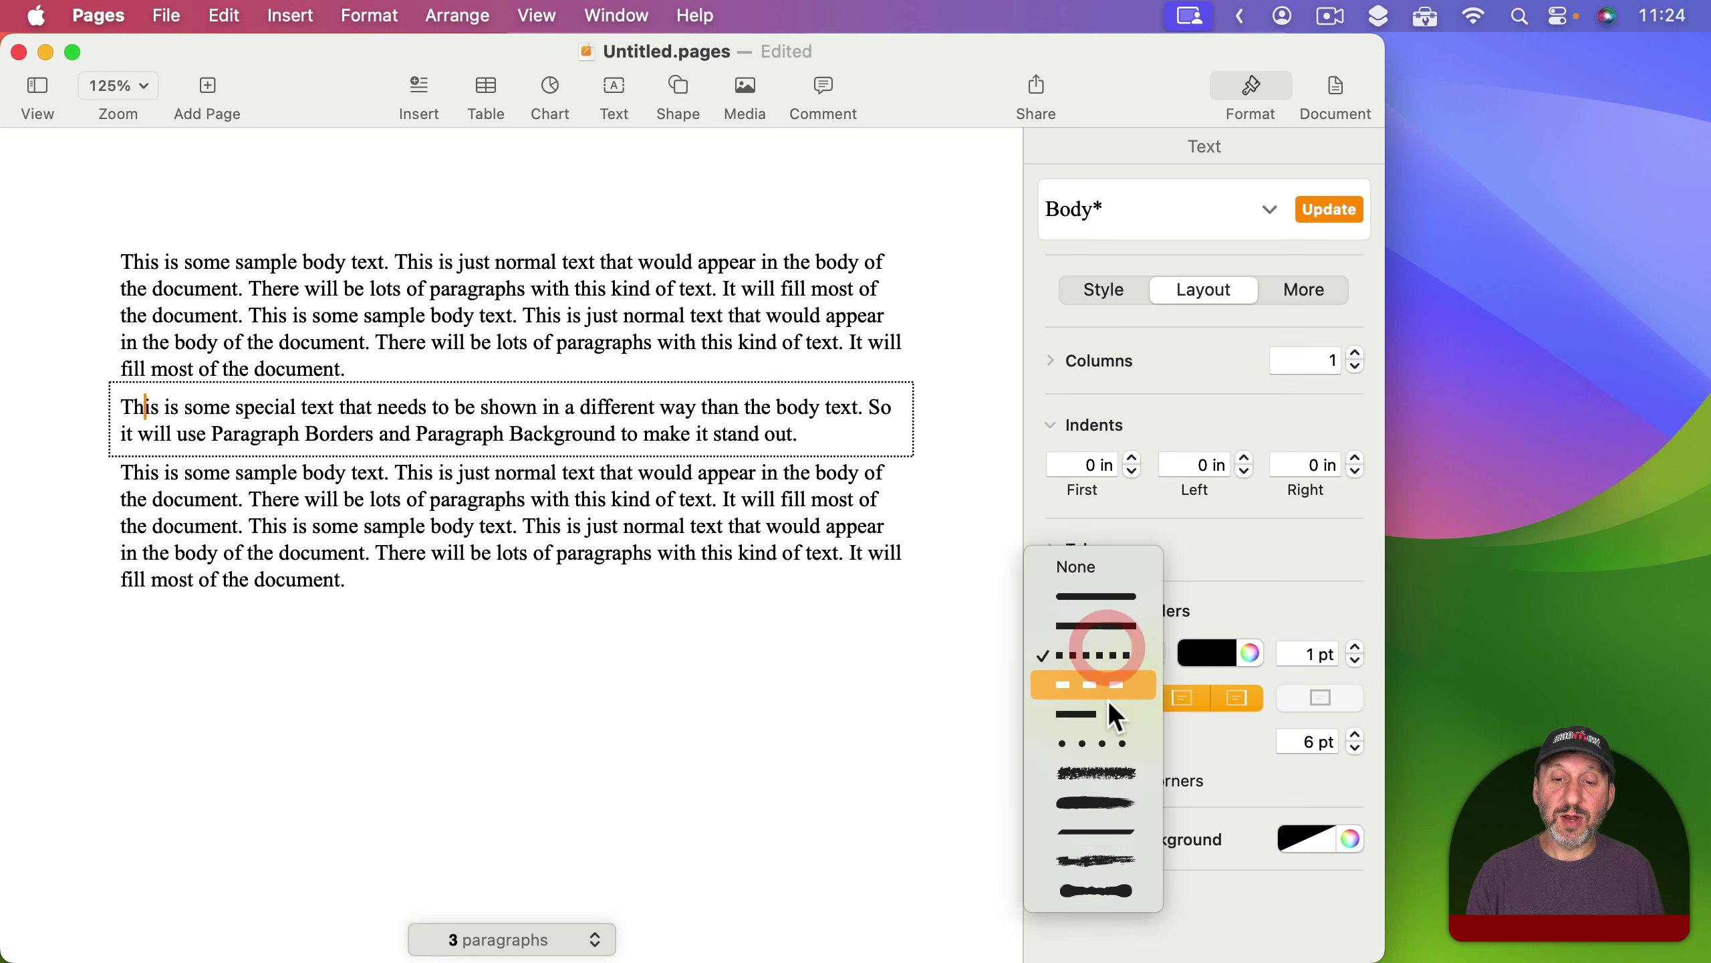
{"action": "left_click", "coordinate": [1107, 745]}
{"action": "left_click", "coordinate": [1107, 650]}
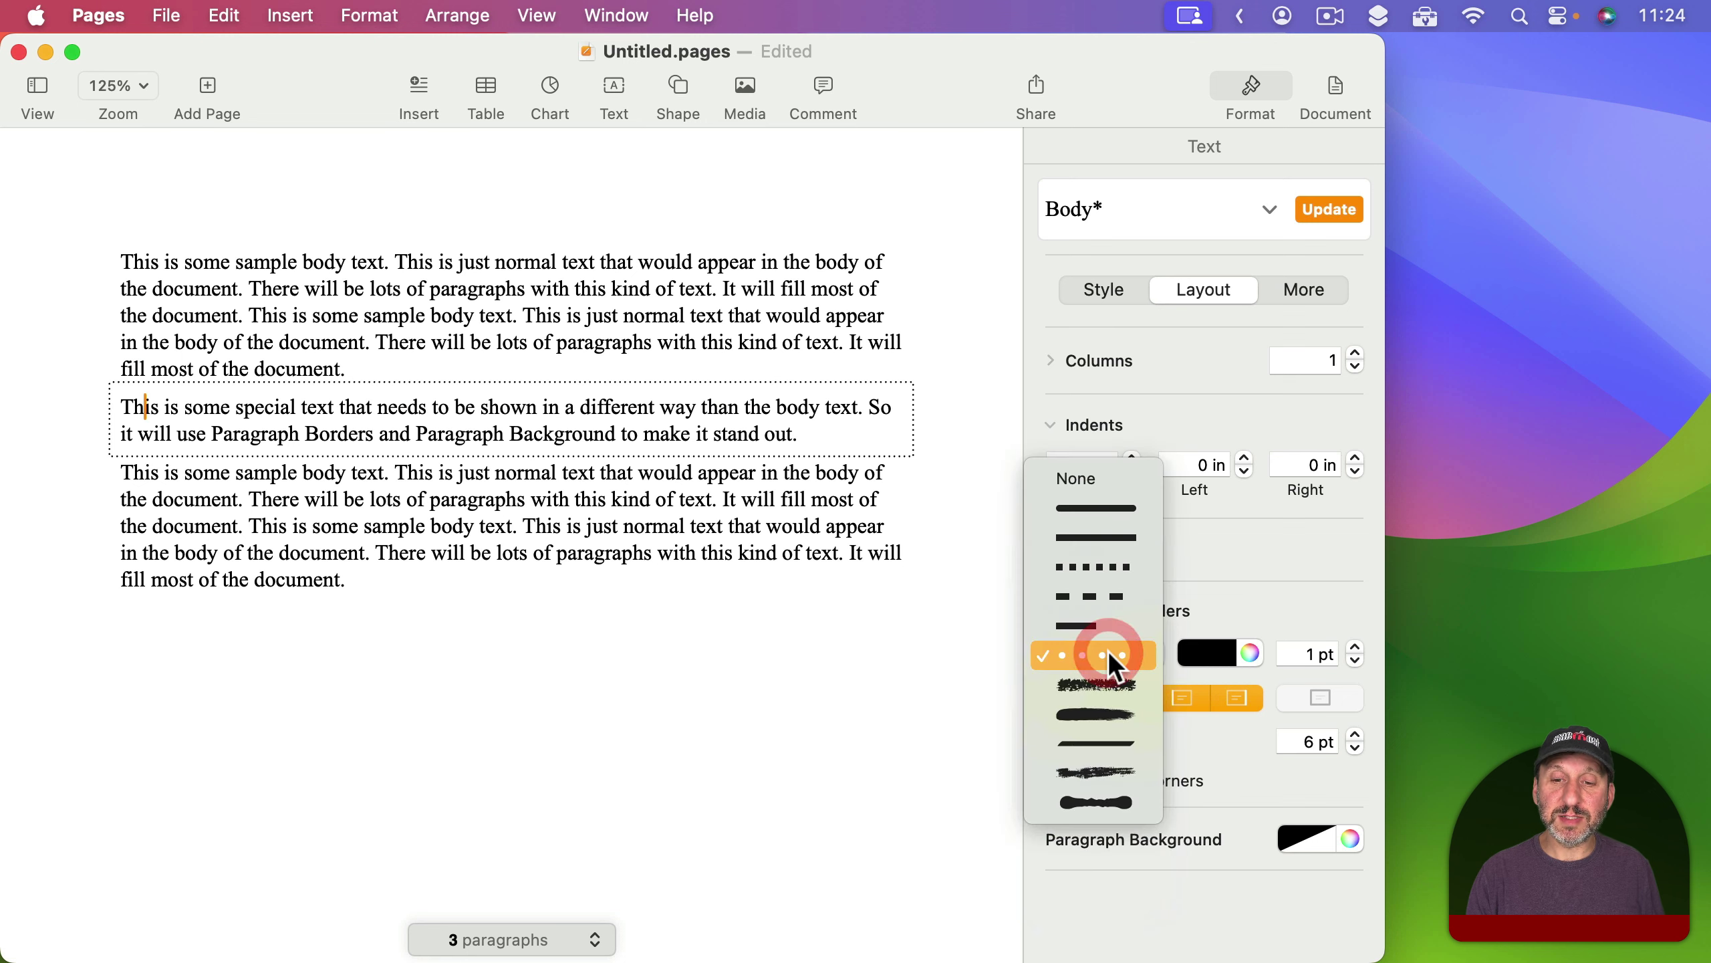
{"action": "left_click", "coordinate": [1104, 593]}
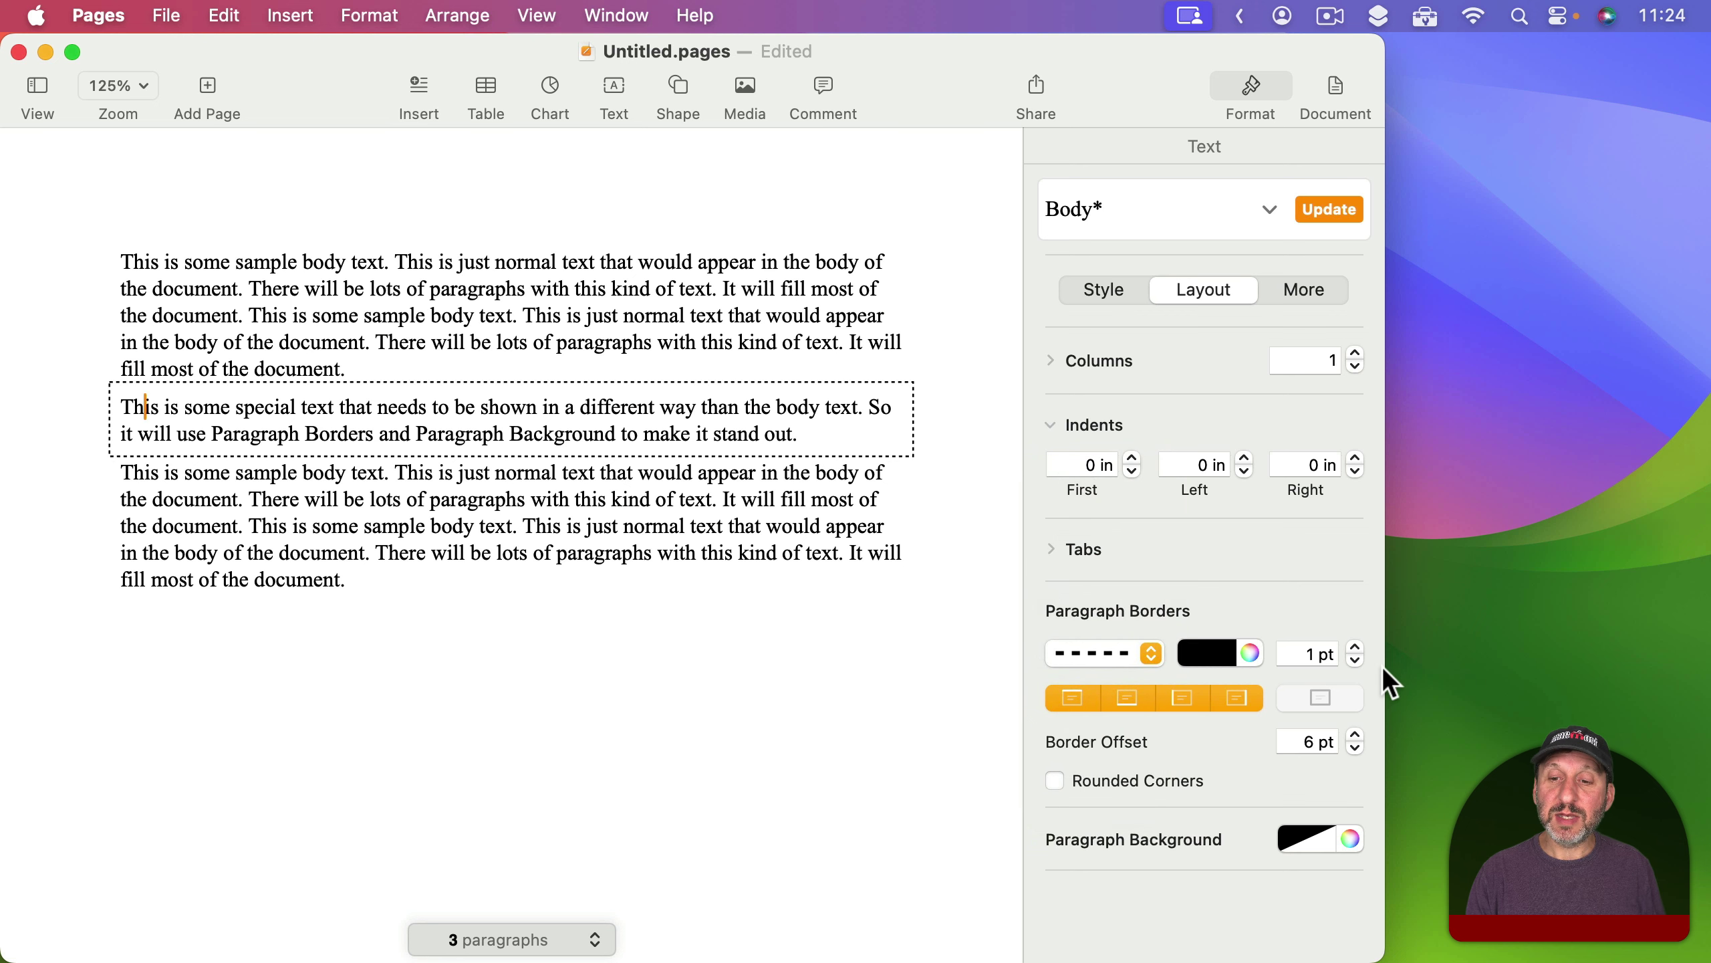
Thicken the dashed border to 3 pt and colour it orange.
{"action": "left_click", "coordinate": [1356, 646]}
{"action": "left_click", "coordinate": [1356, 646]}
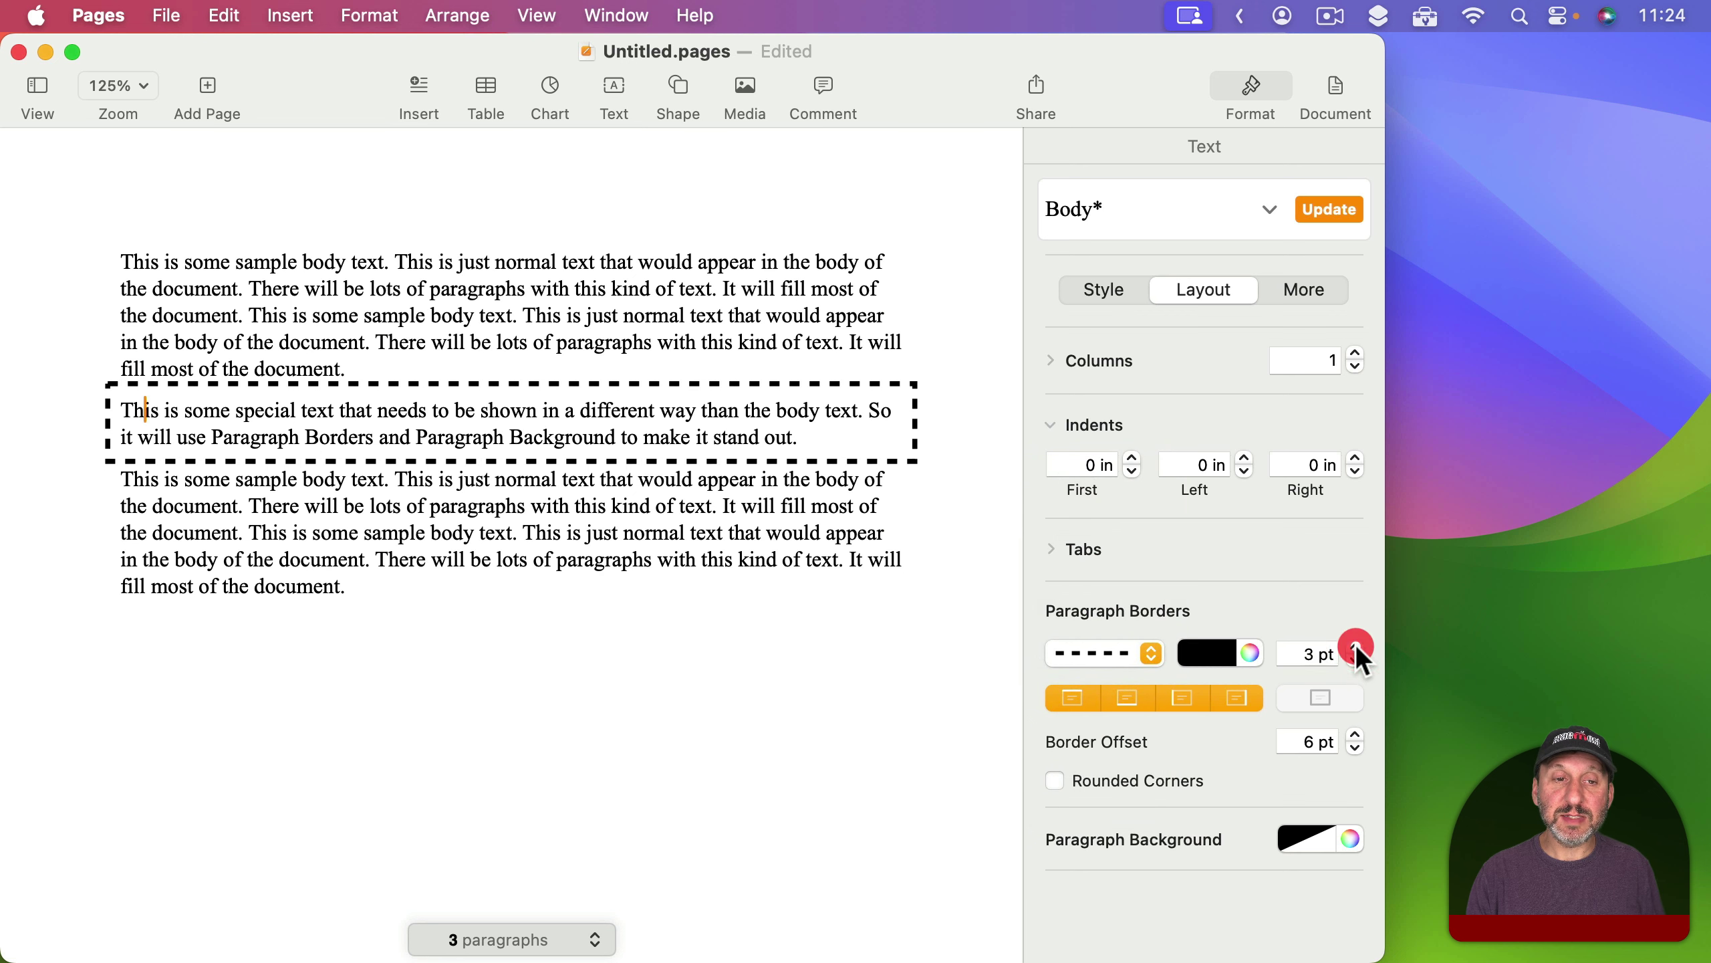
{"action": "left_click", "coordinate": [1223, 652]}
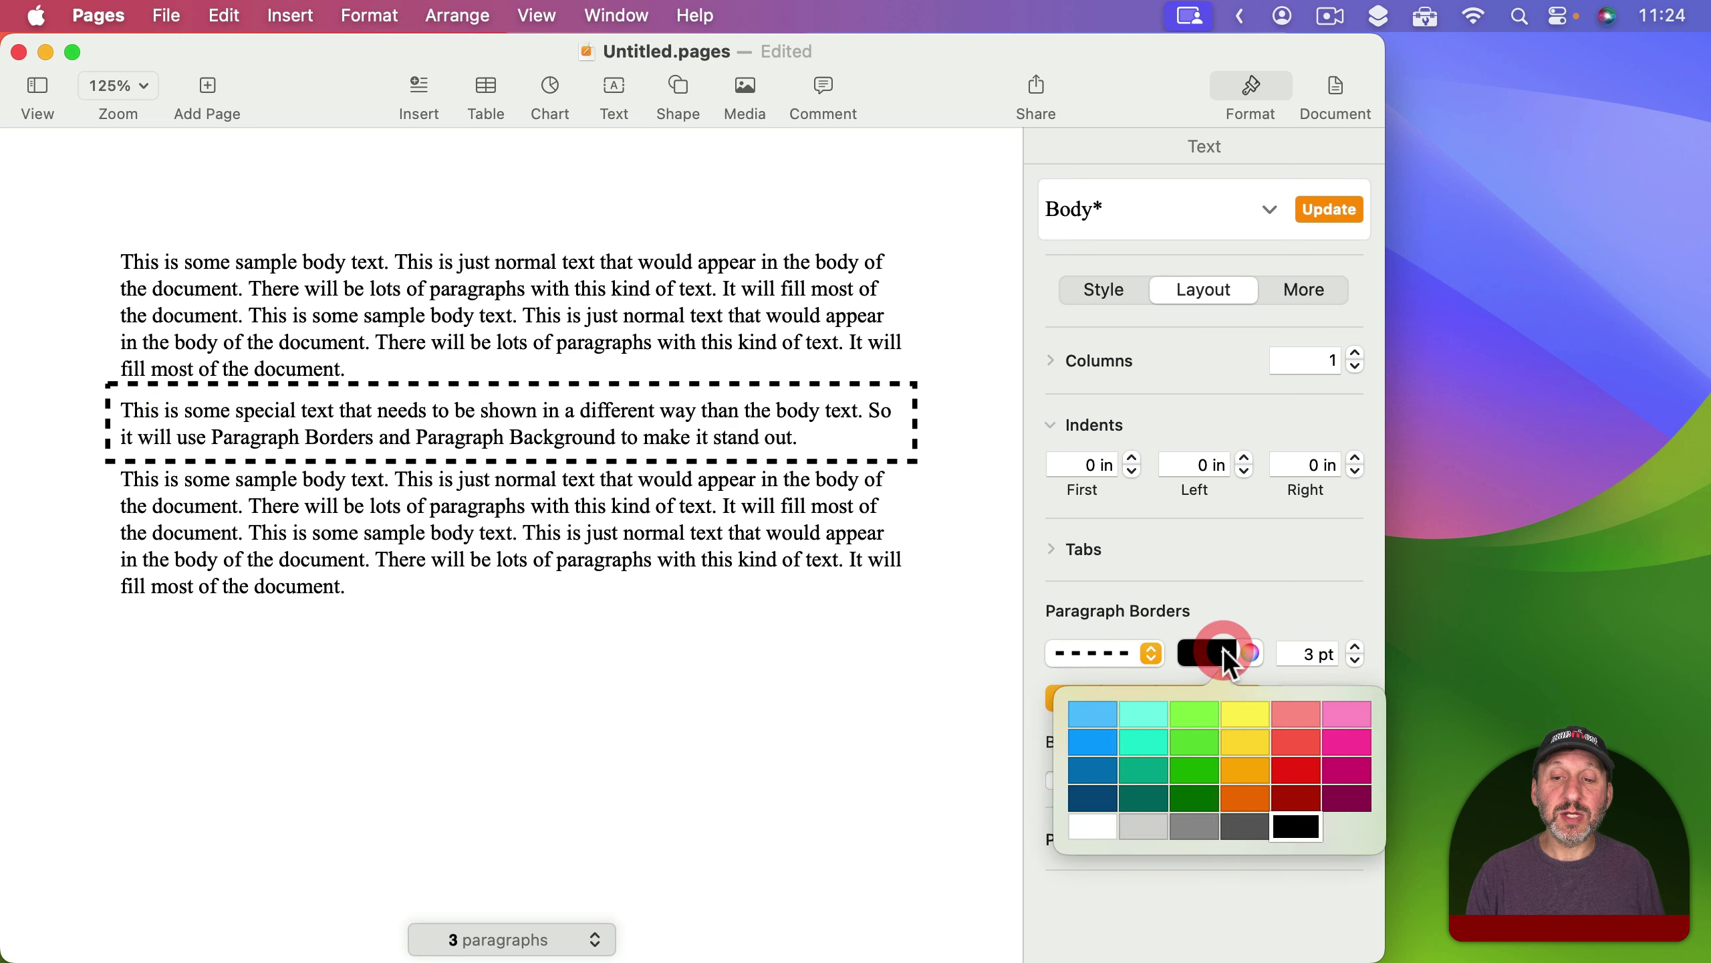
{"action": "left_click", "coordinate": [1238, 770]}
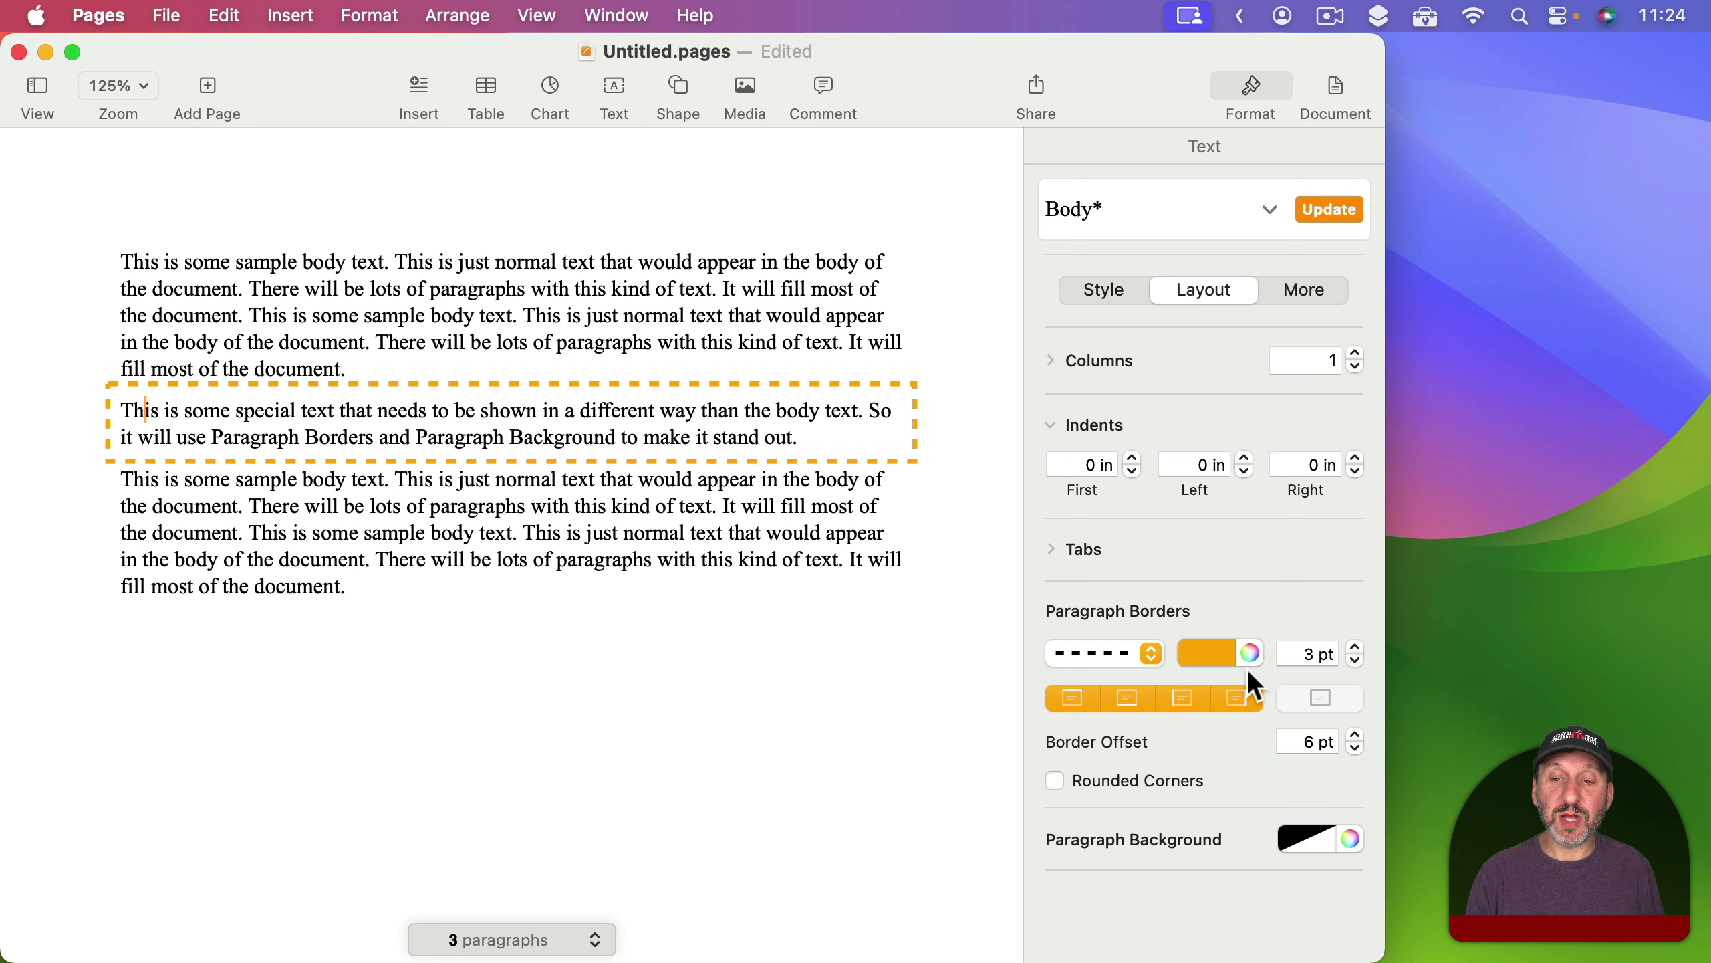
{"action": "left_click", "coordinate": [1251, 649]}
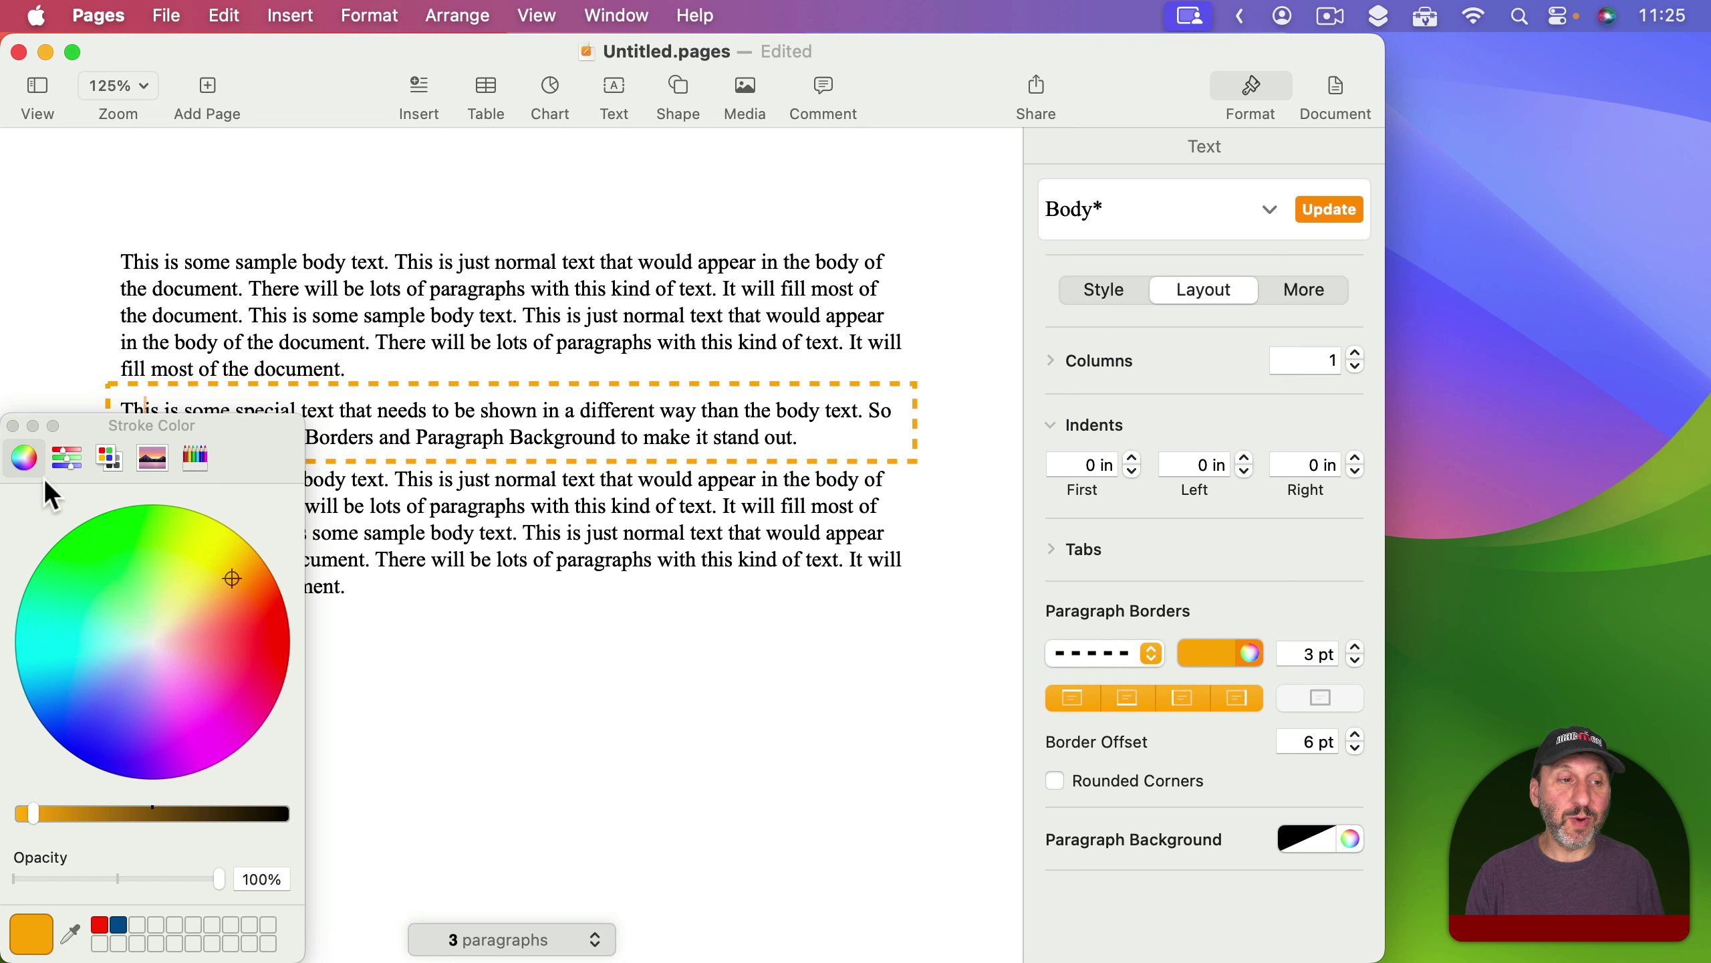
{"action": "left_click", "coordinate": [13, 426]}
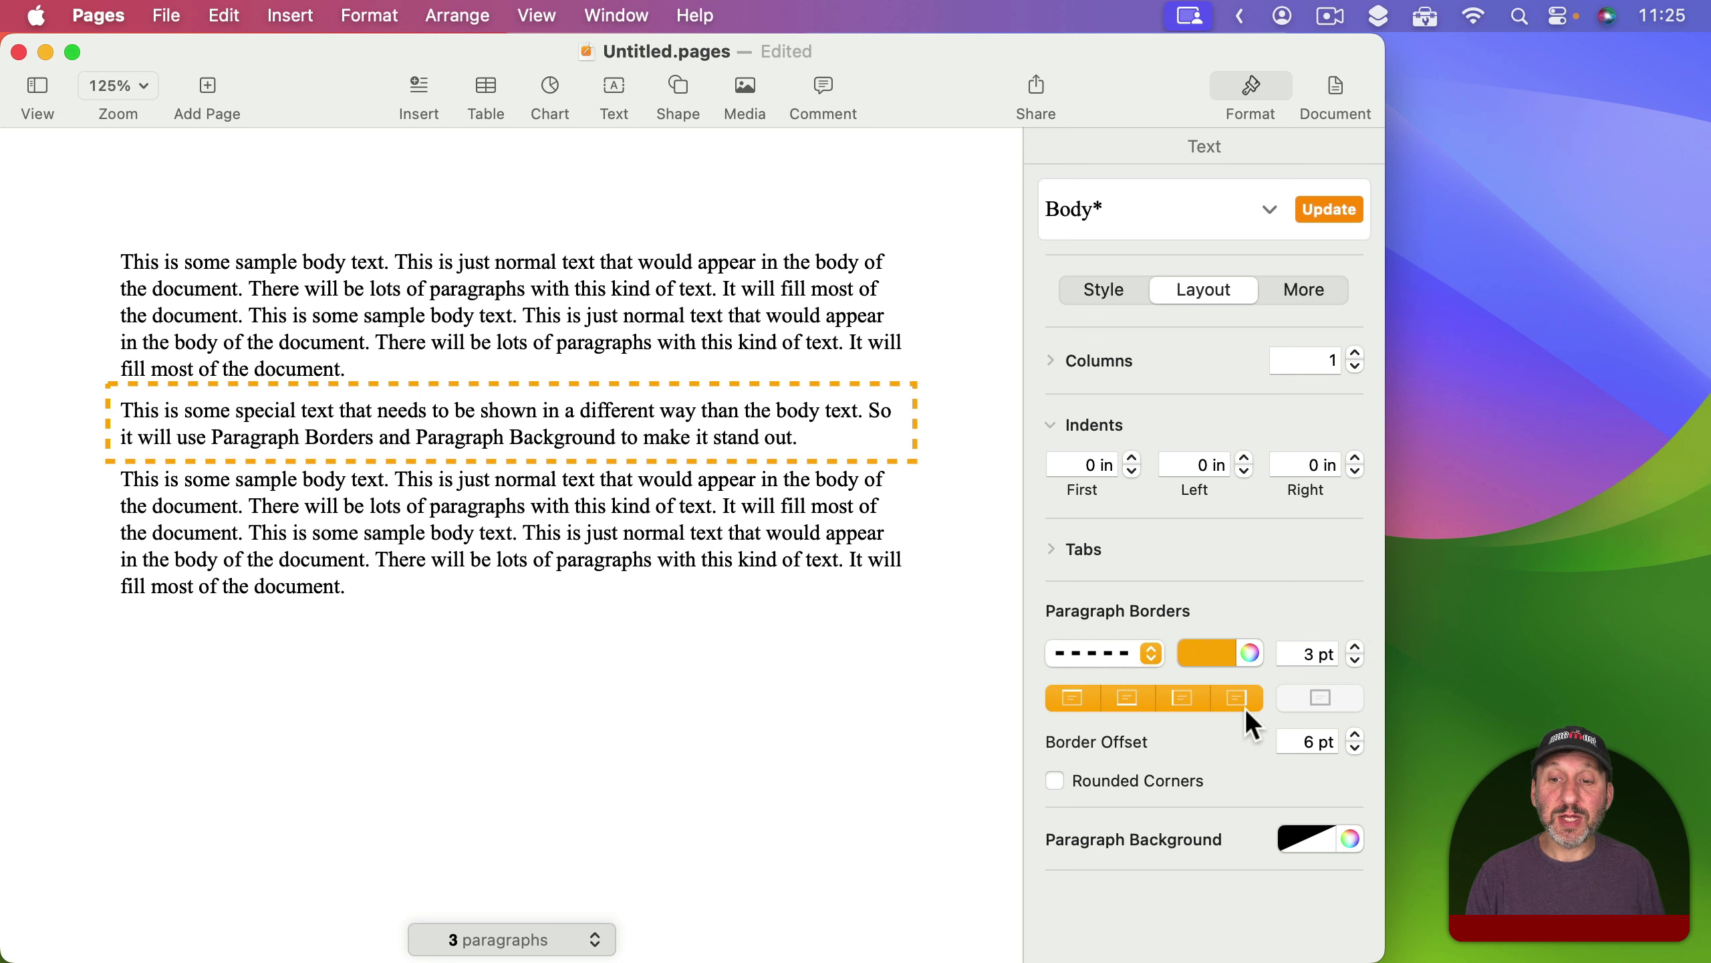
Raise the border offset to 13 pt, then bring it back to 6 pt.
{"action": "left_click", "coordinate": [1356, 735]}
{"action": "left_click", "coordinate": [1355, 735]}
{"action": "left_click", "coordinate": [1356, 735]}
{"action": "left_click", "coordinate": [1356, 735]}
{"action": "left_click", "coordinate": [1355, 735]}
{"action": "left_click", "coordinate": [1355, 734]}
{"action": "left_click", "coordinate": [1355, 734]}
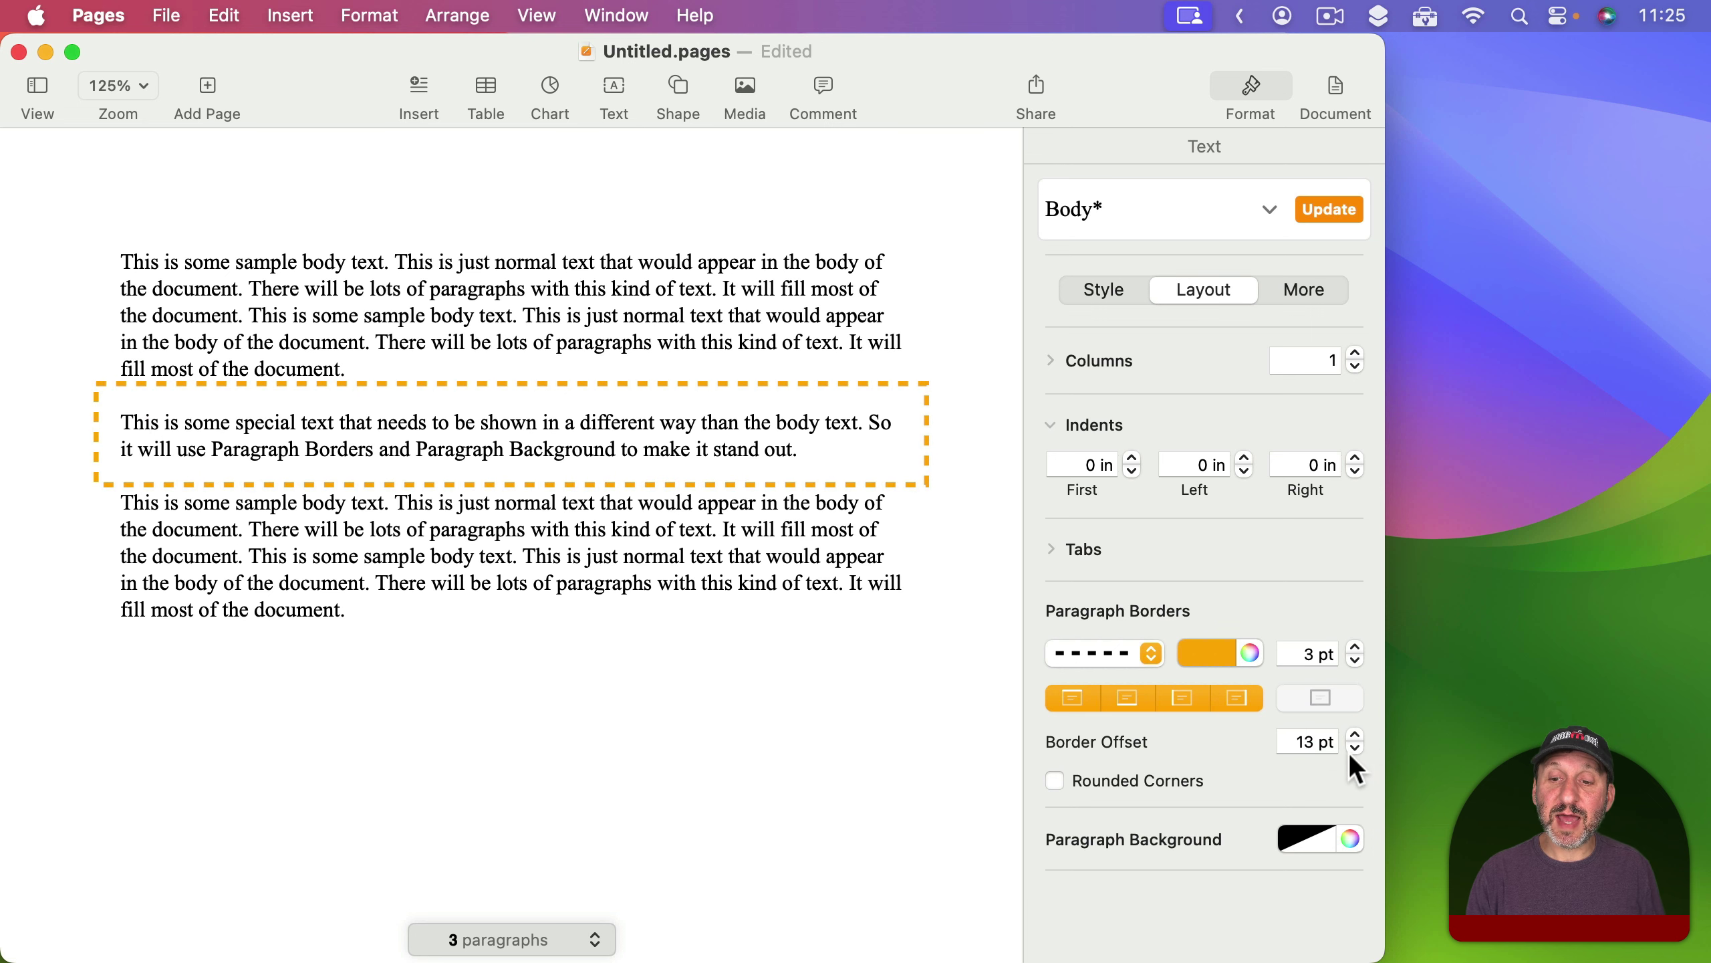
{"action": "left_click", "coordinate": [1355, 748]}
{"action": "left_click", "coordinate": [1356, 748]}
{"action": "left_click", "coordinate": [1356, 748]}
{"action": "left_click", "coordinate": [1356, 748]}
{"action": "left_click", "coordinate": [1356, 748]}
{"action": "left_click", "coordinate": [1356, 748]}
{"action": "left_click", "coordinate": [1356, 748]}
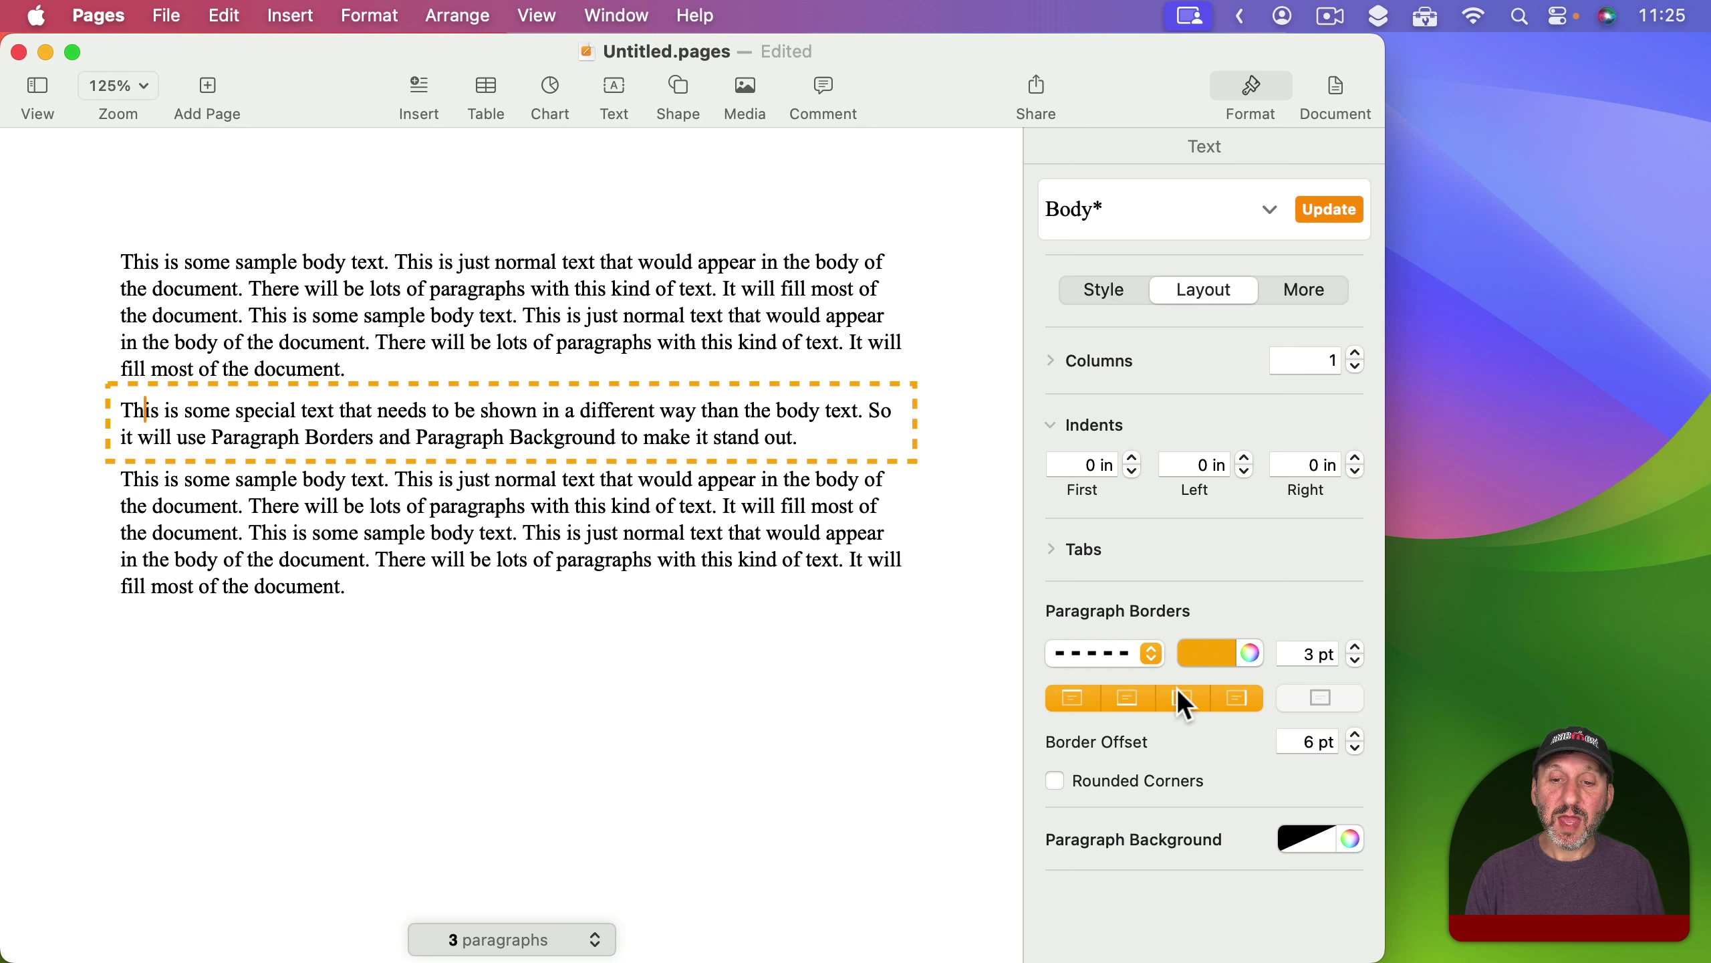
Give the orange border a solid line with square corners after trying rounded corners.
{"action": "left_click", "coordinate": [1083, 783]}
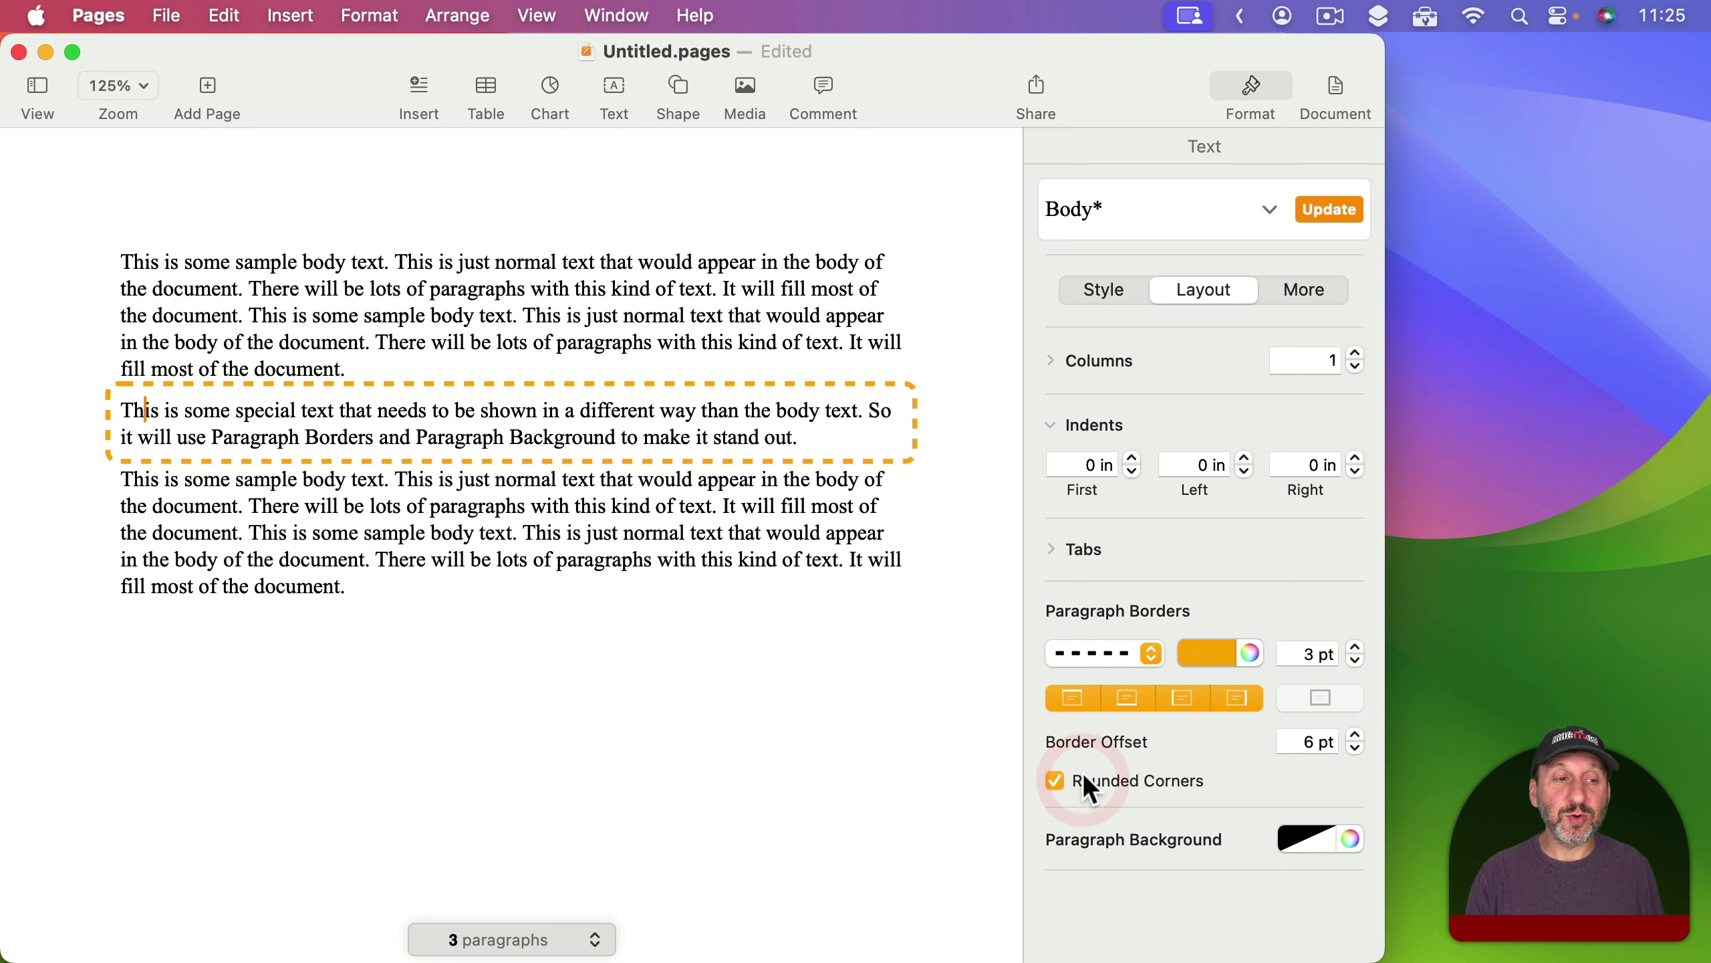
{"action": "left_click", "coordinate": [1090, 653]}
{"action": "left_click", "coordinate": [1091, 567]}
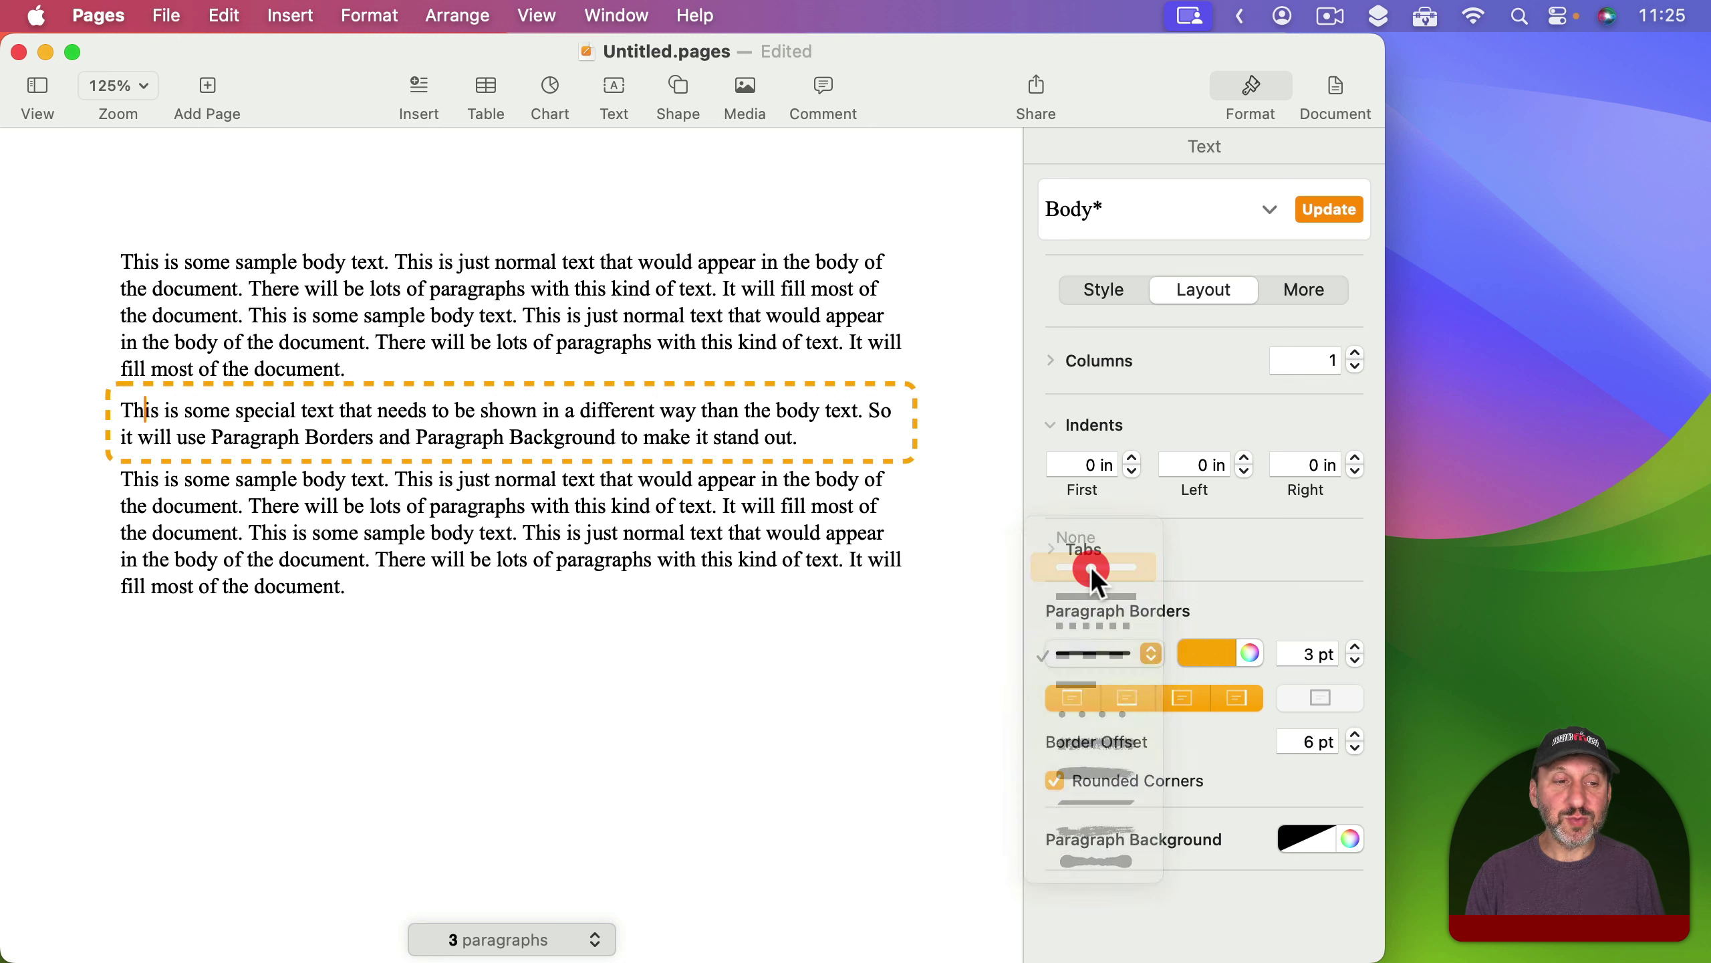
{"action": "left_click", "coordinate": [1090, 785]}
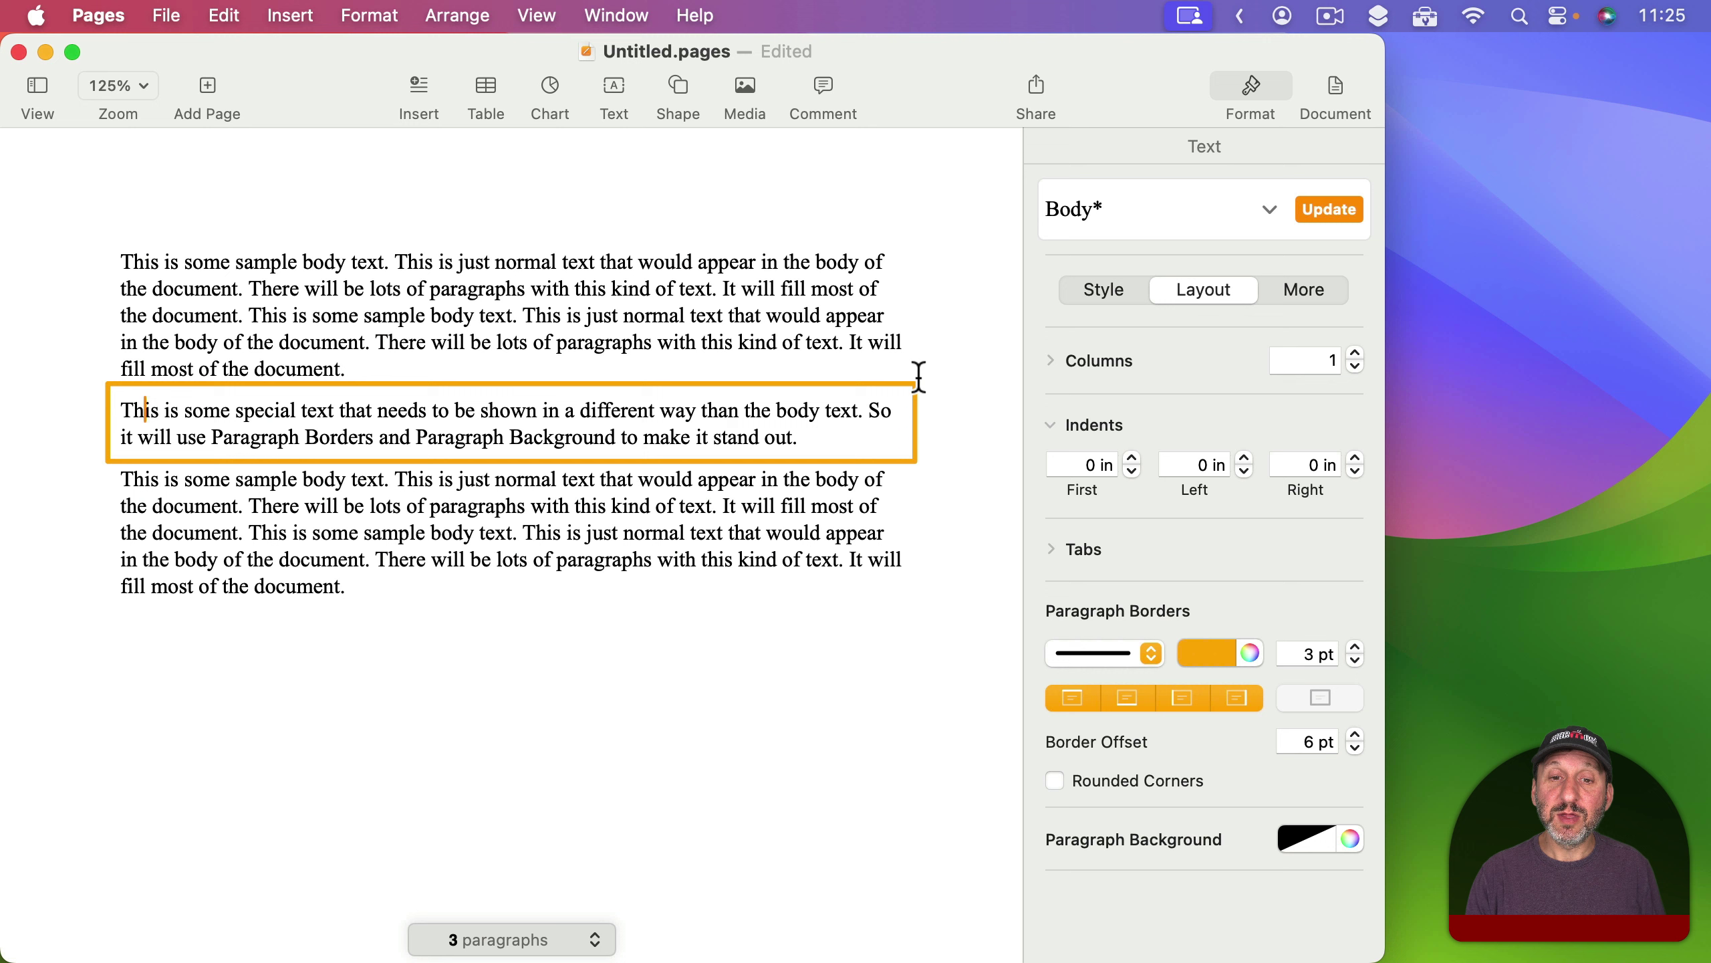
{"action": "left_click", "coordinate": [1116, 651]}
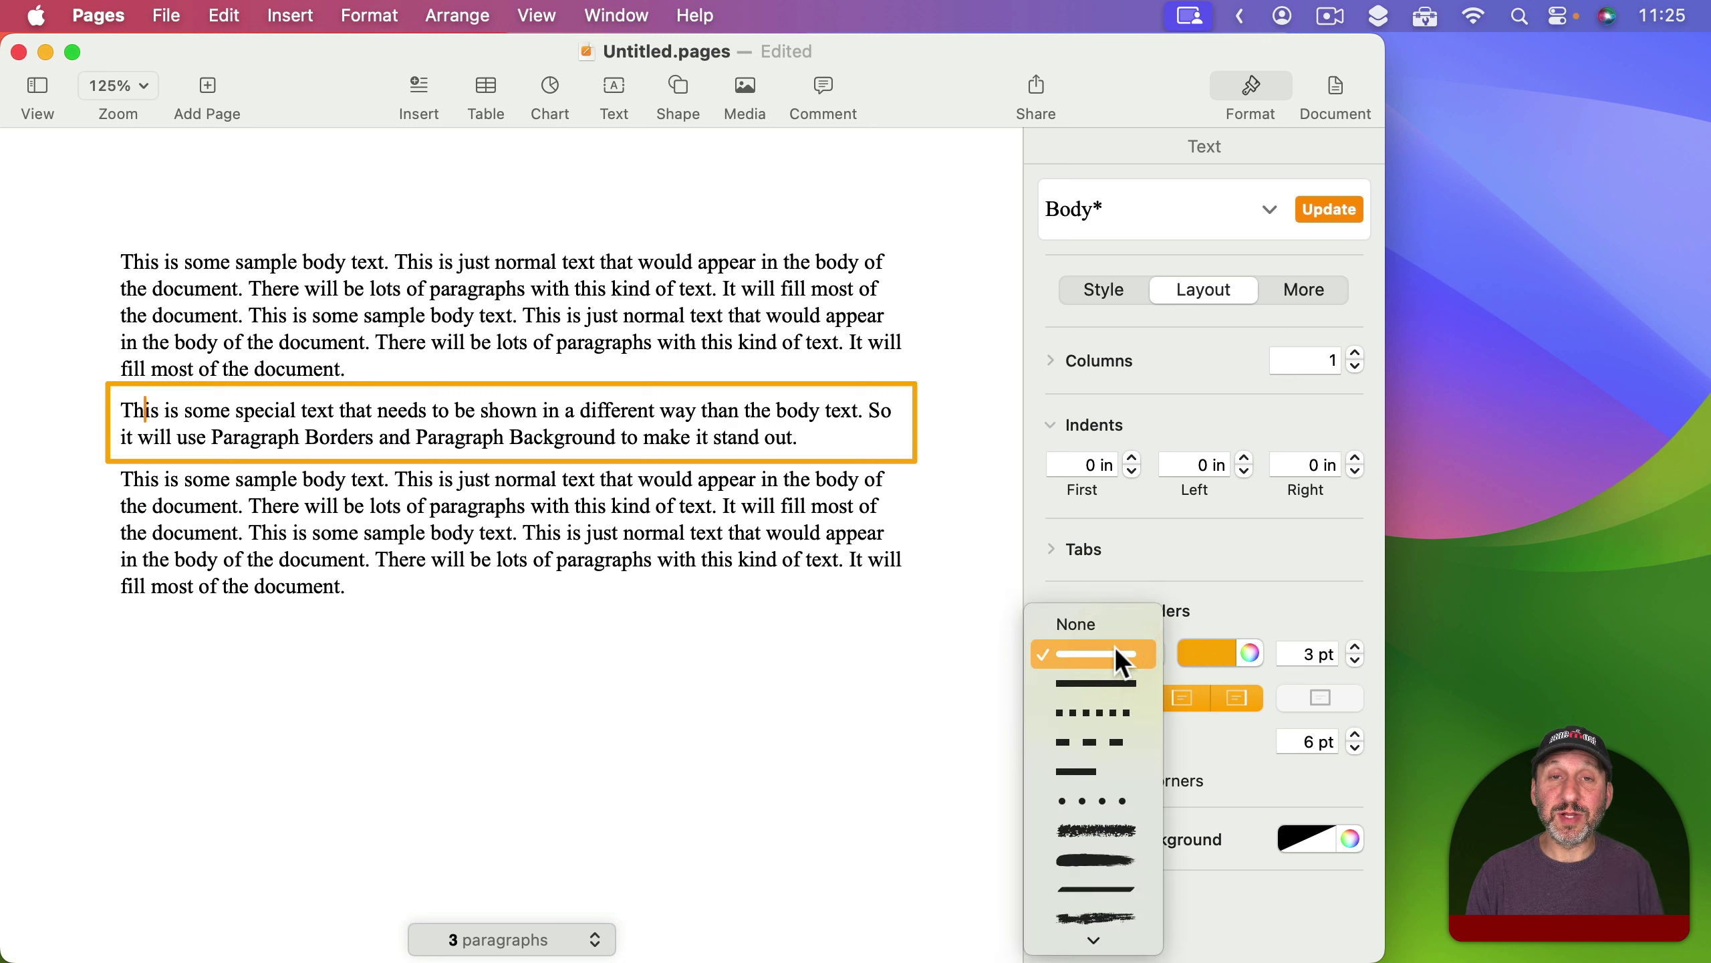
{"action": "left_click", "coordinate": [1096, 684]}
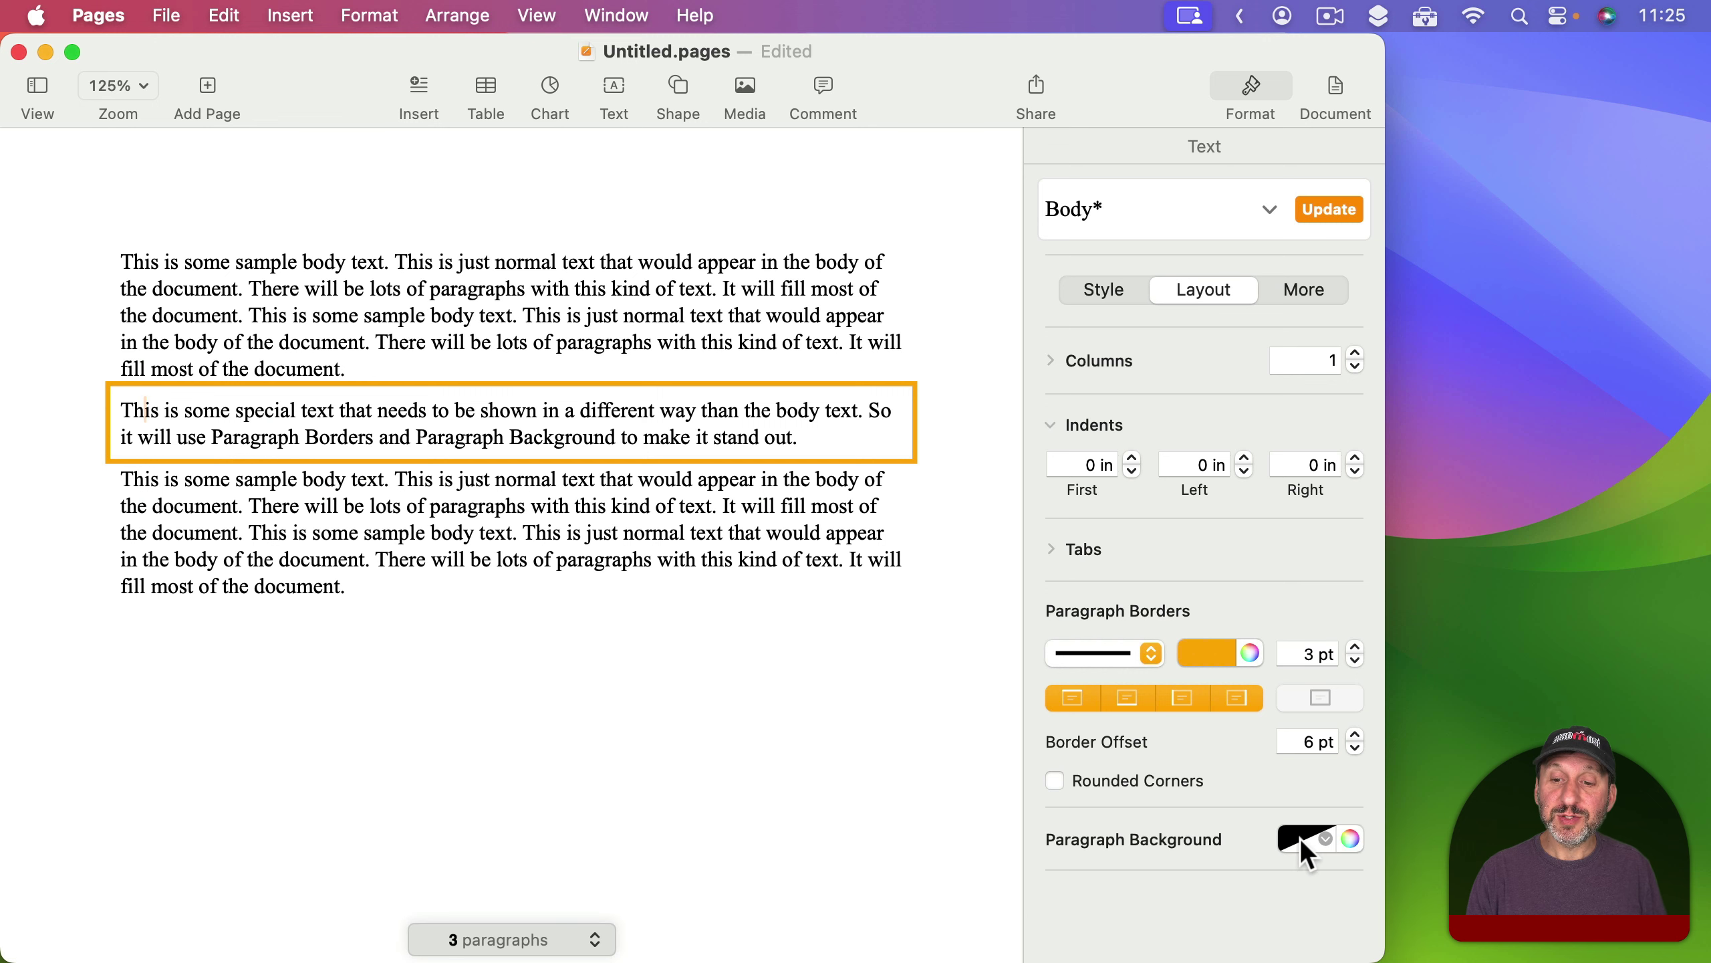
{"action": "left_click", "coordinate": [1319, 834]}
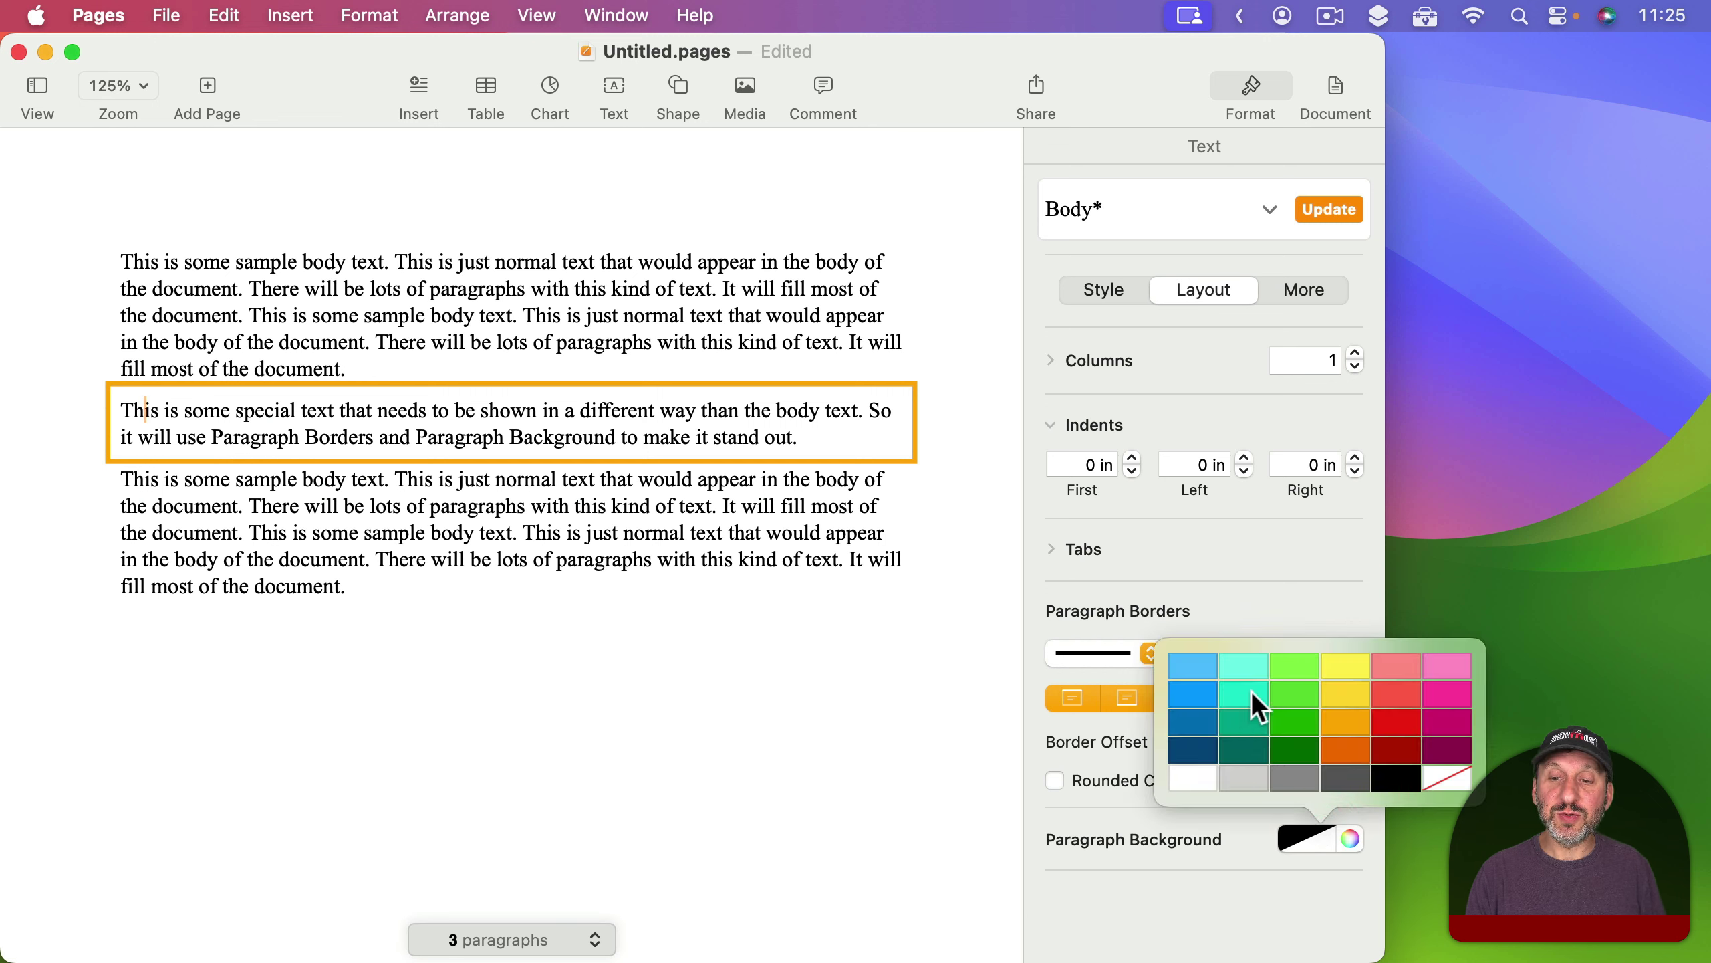
{"action": "left_click", "coordinate": [1339, 664]}
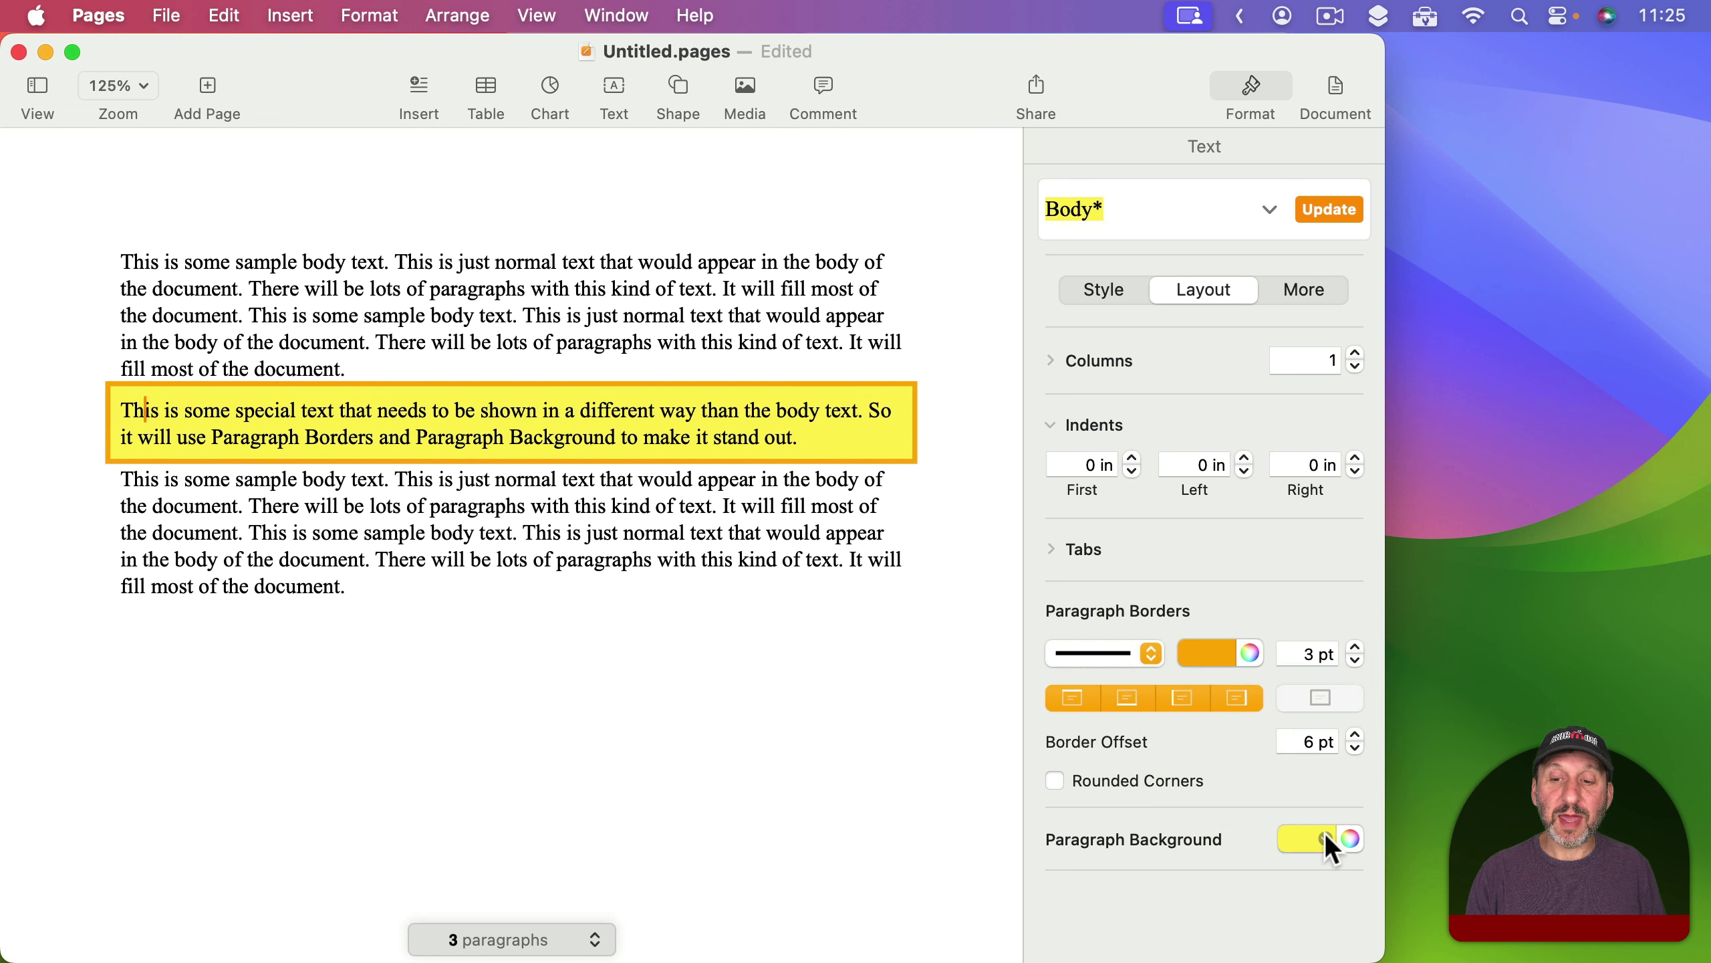
{"action": "left_click", "coordinate": [1353, 833]}
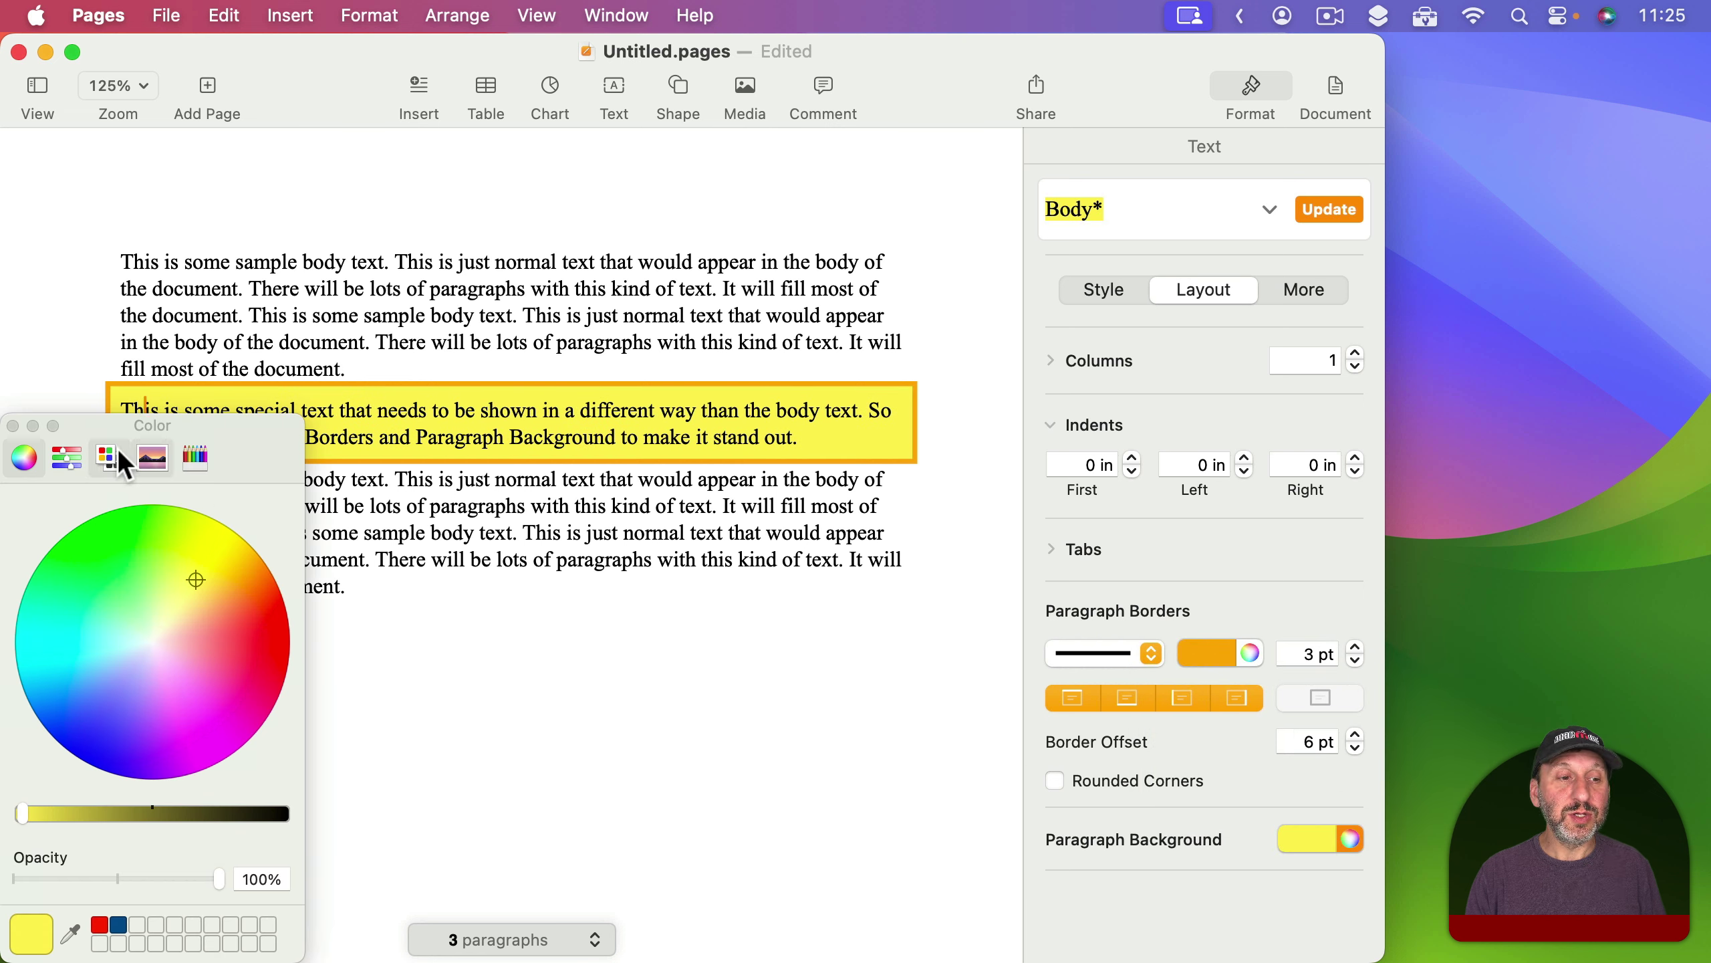
{"action": "left_click", "coordinate": [12, 425]}
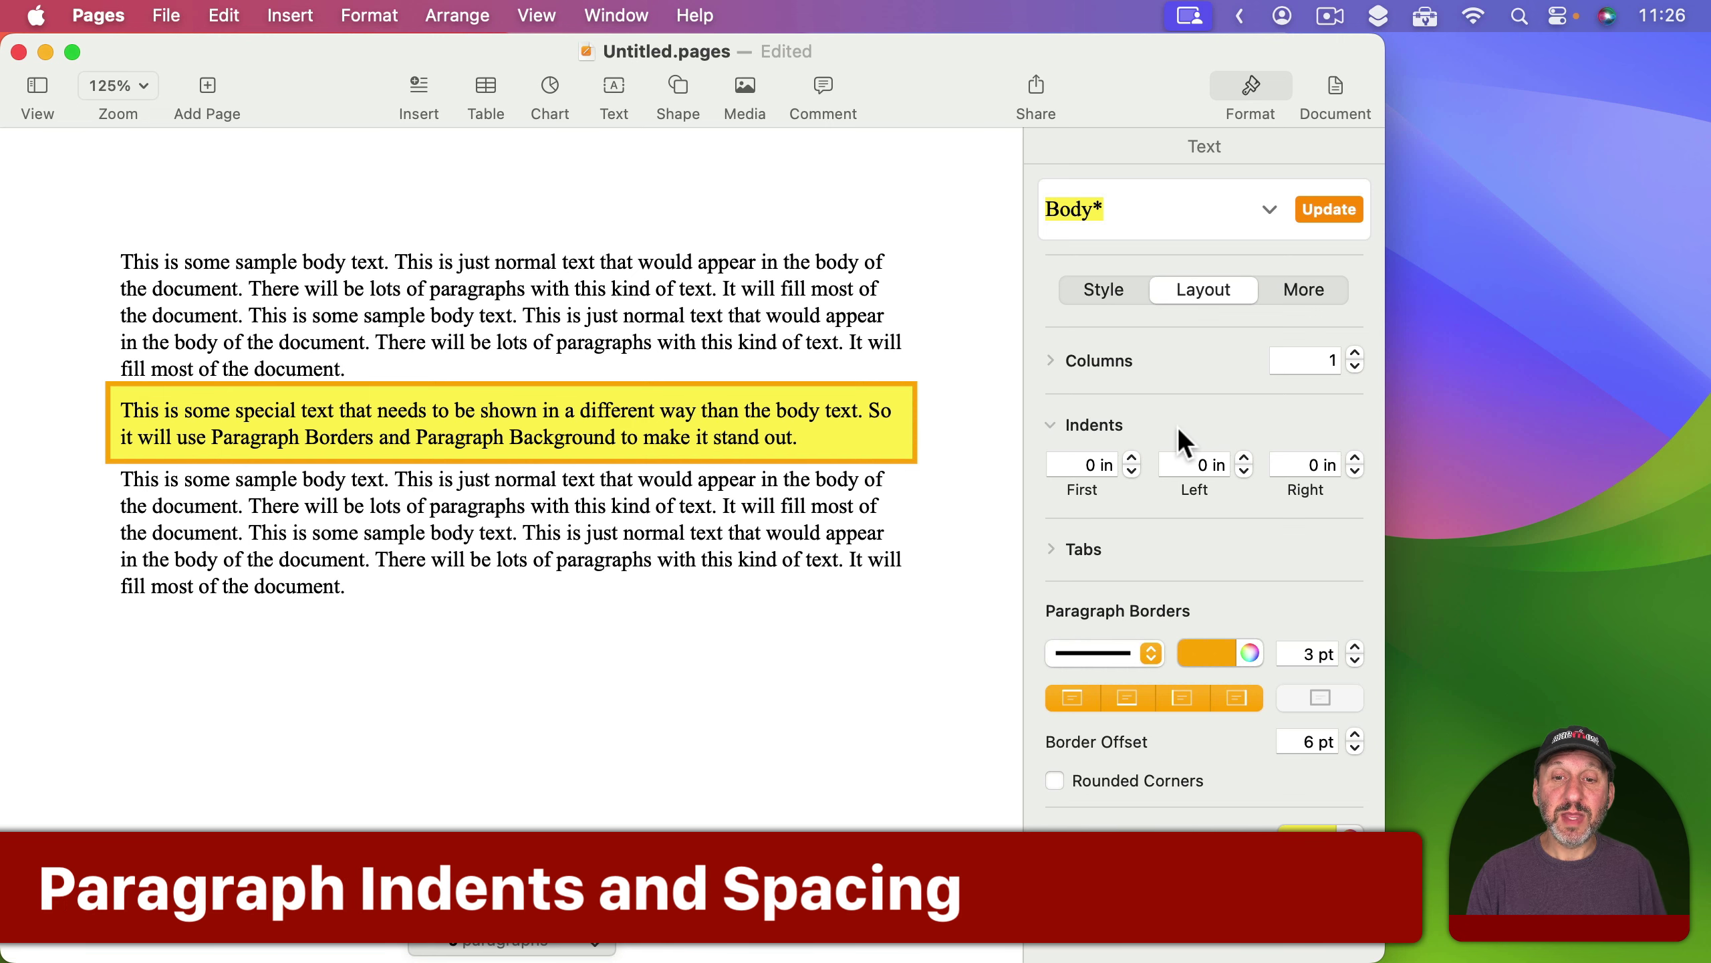
Set the left, first-line and right indents of the paragraph each to 0.5 in.
{"action": "left_click", "coordinate": [1245, 459]}
{"action": "left_click", "coordinate": [1245, 460]}
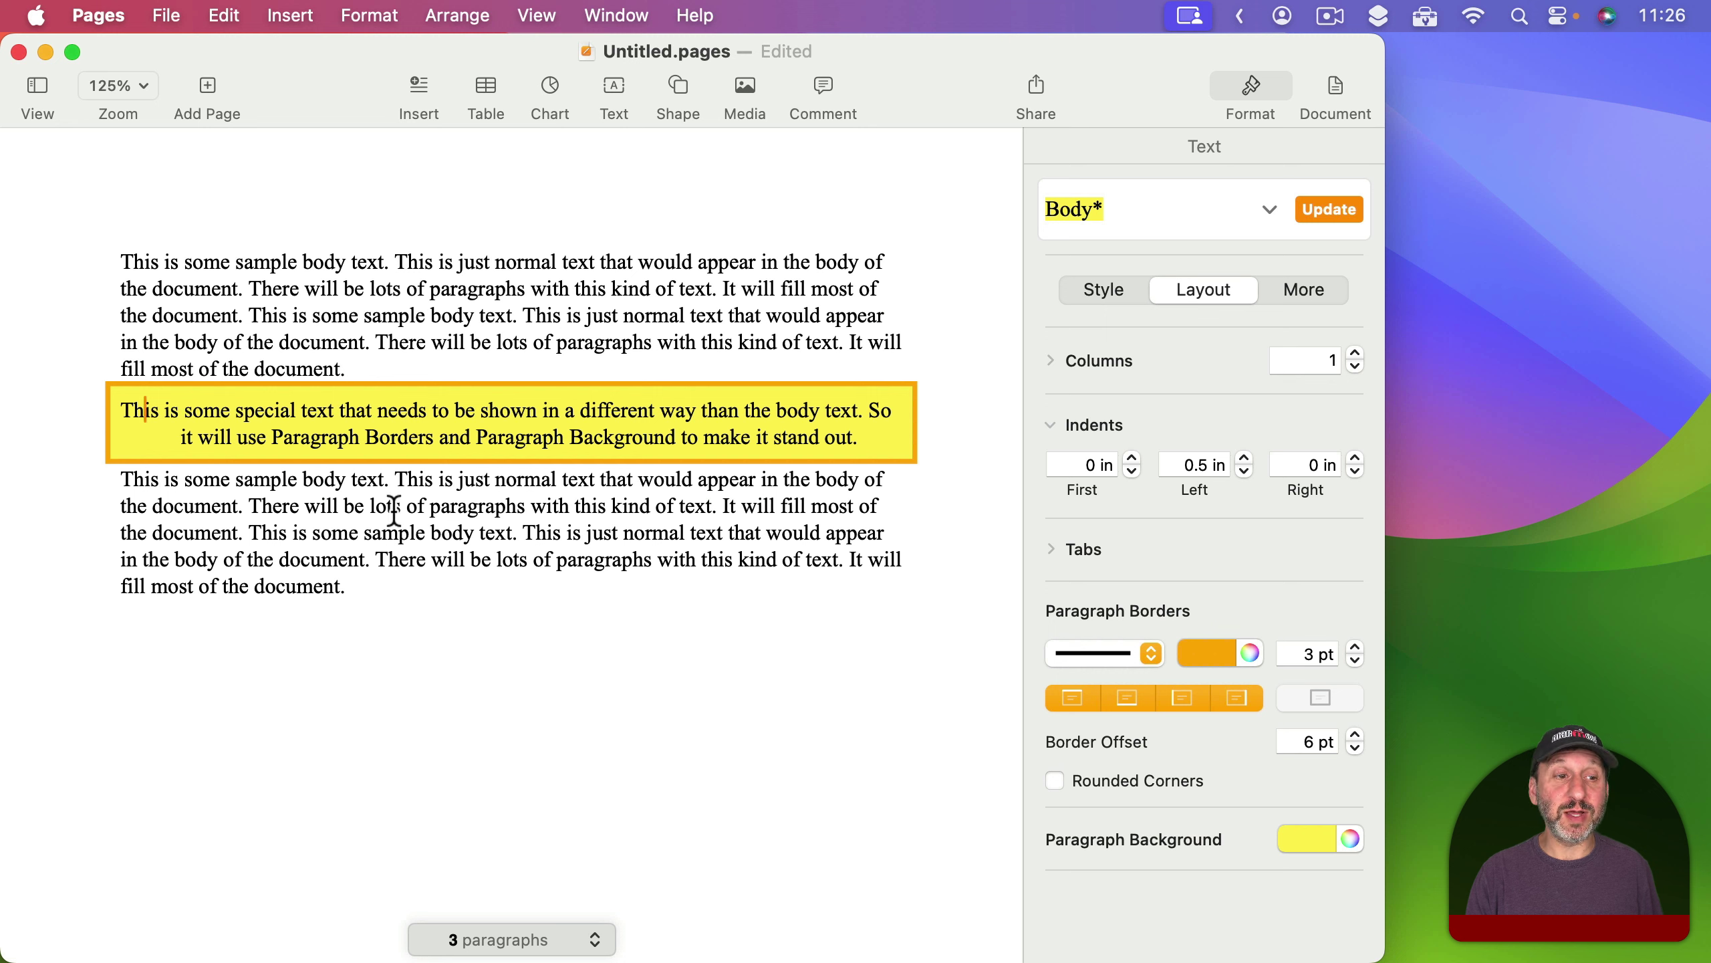
{"action": "left_click", "coordinate": [1132, 458]}
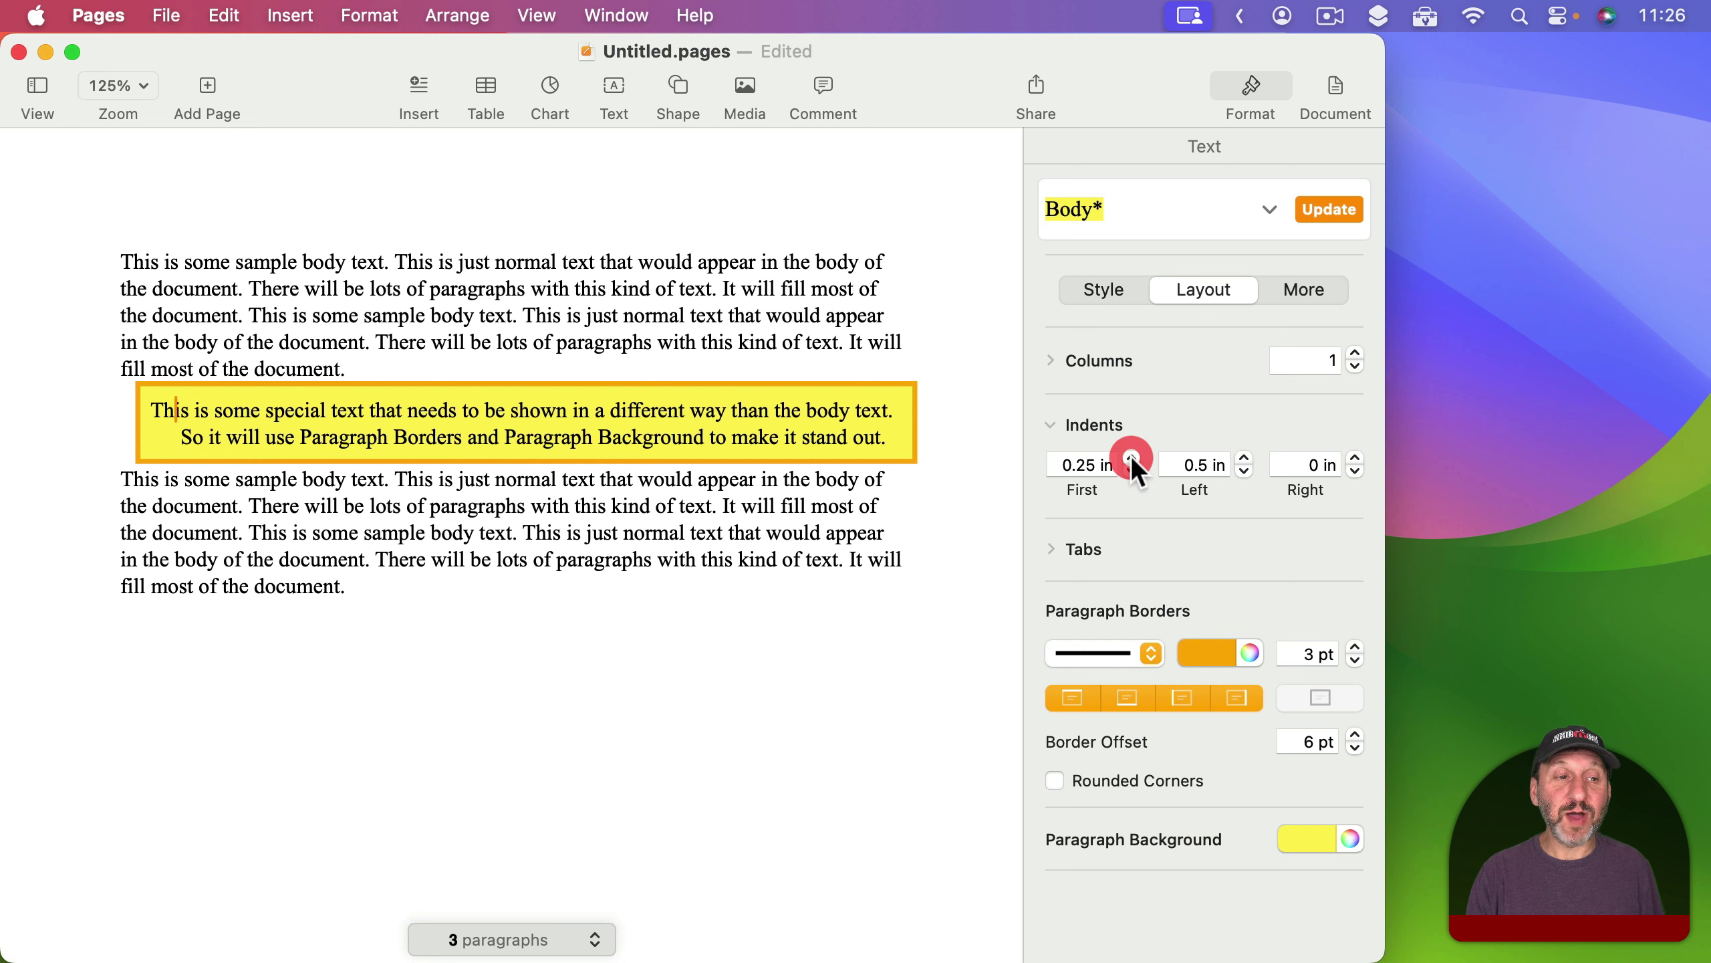
{"action": "left_click", "coordinate": [1132, 458]}
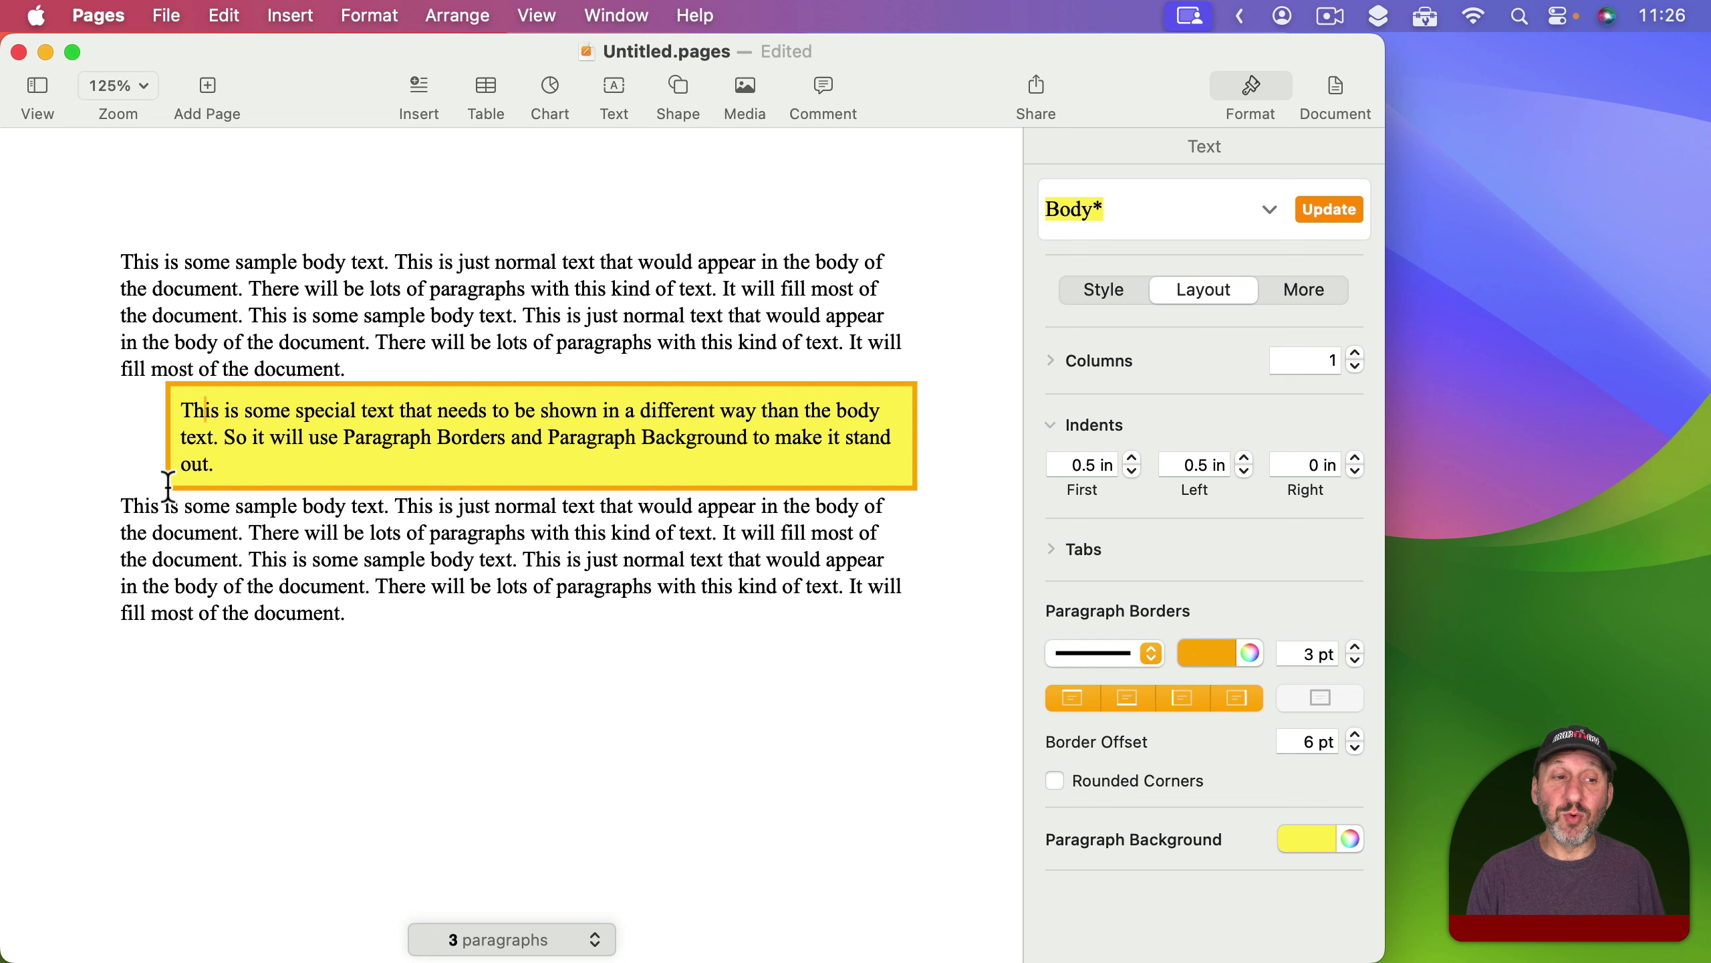
{"action": "left_click", "coordinate": [1354, 458]}
{"action": "left_click", "coordinate": [1355, 457]}
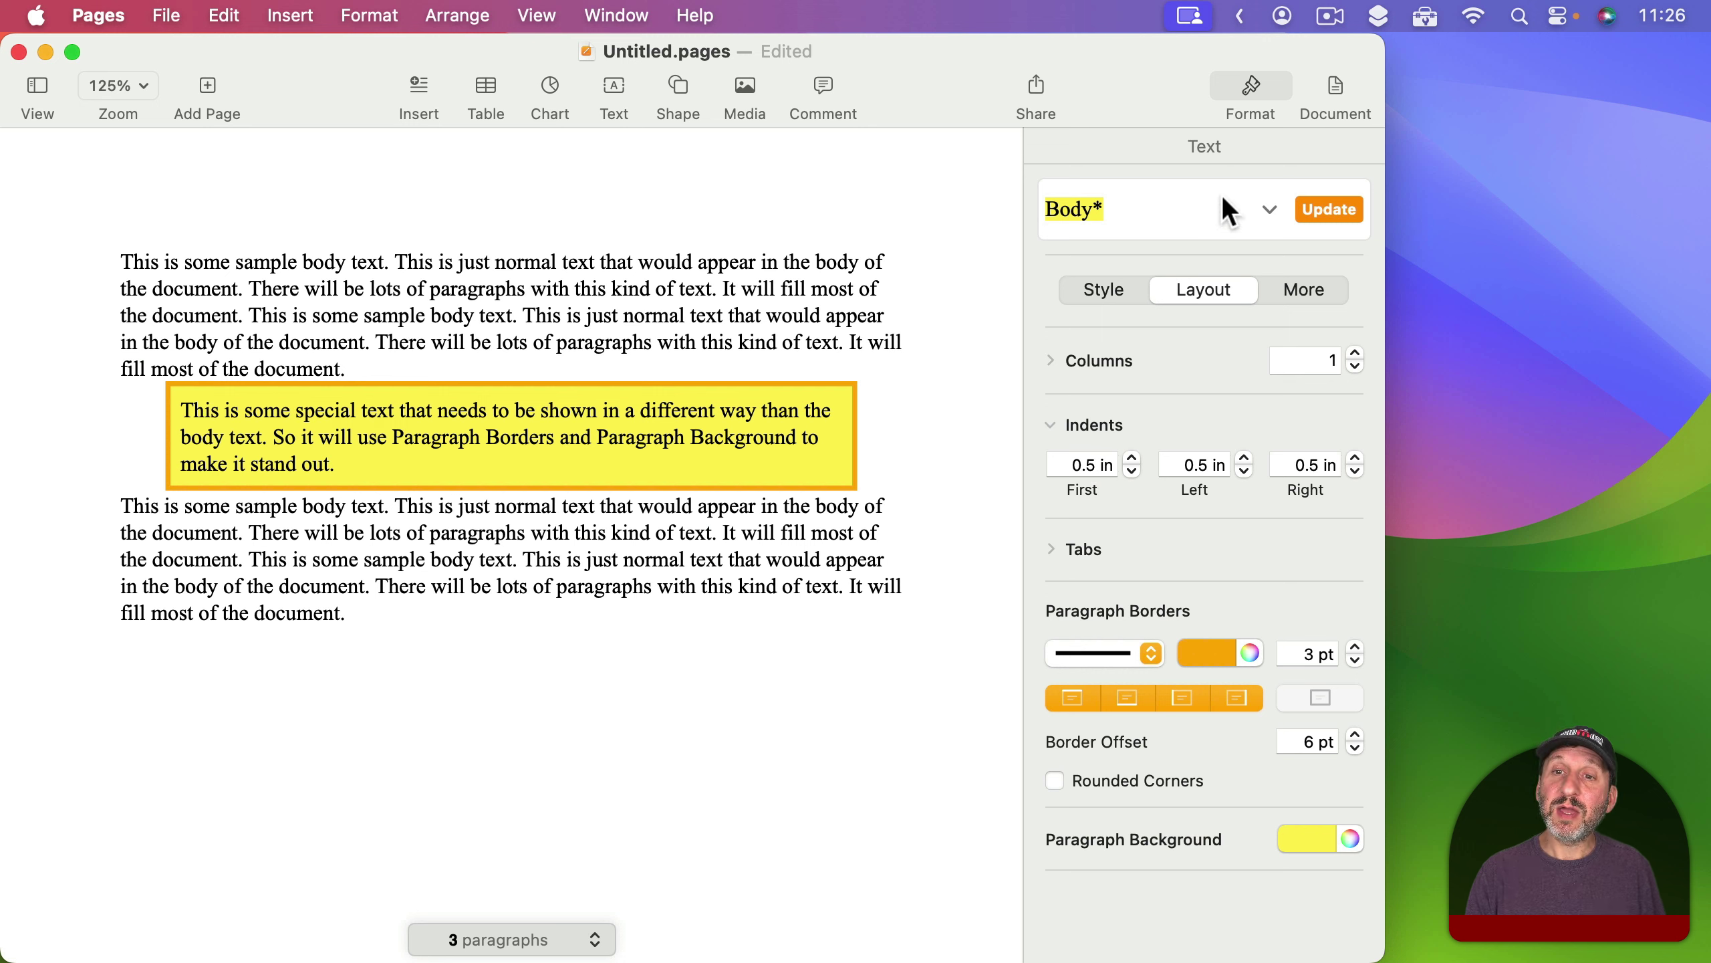
Set Before Paragraph and After Paragraph spacing to 8 pt in the Style tab.
{"action": "left_click", "coordinate": [1106, 287]}
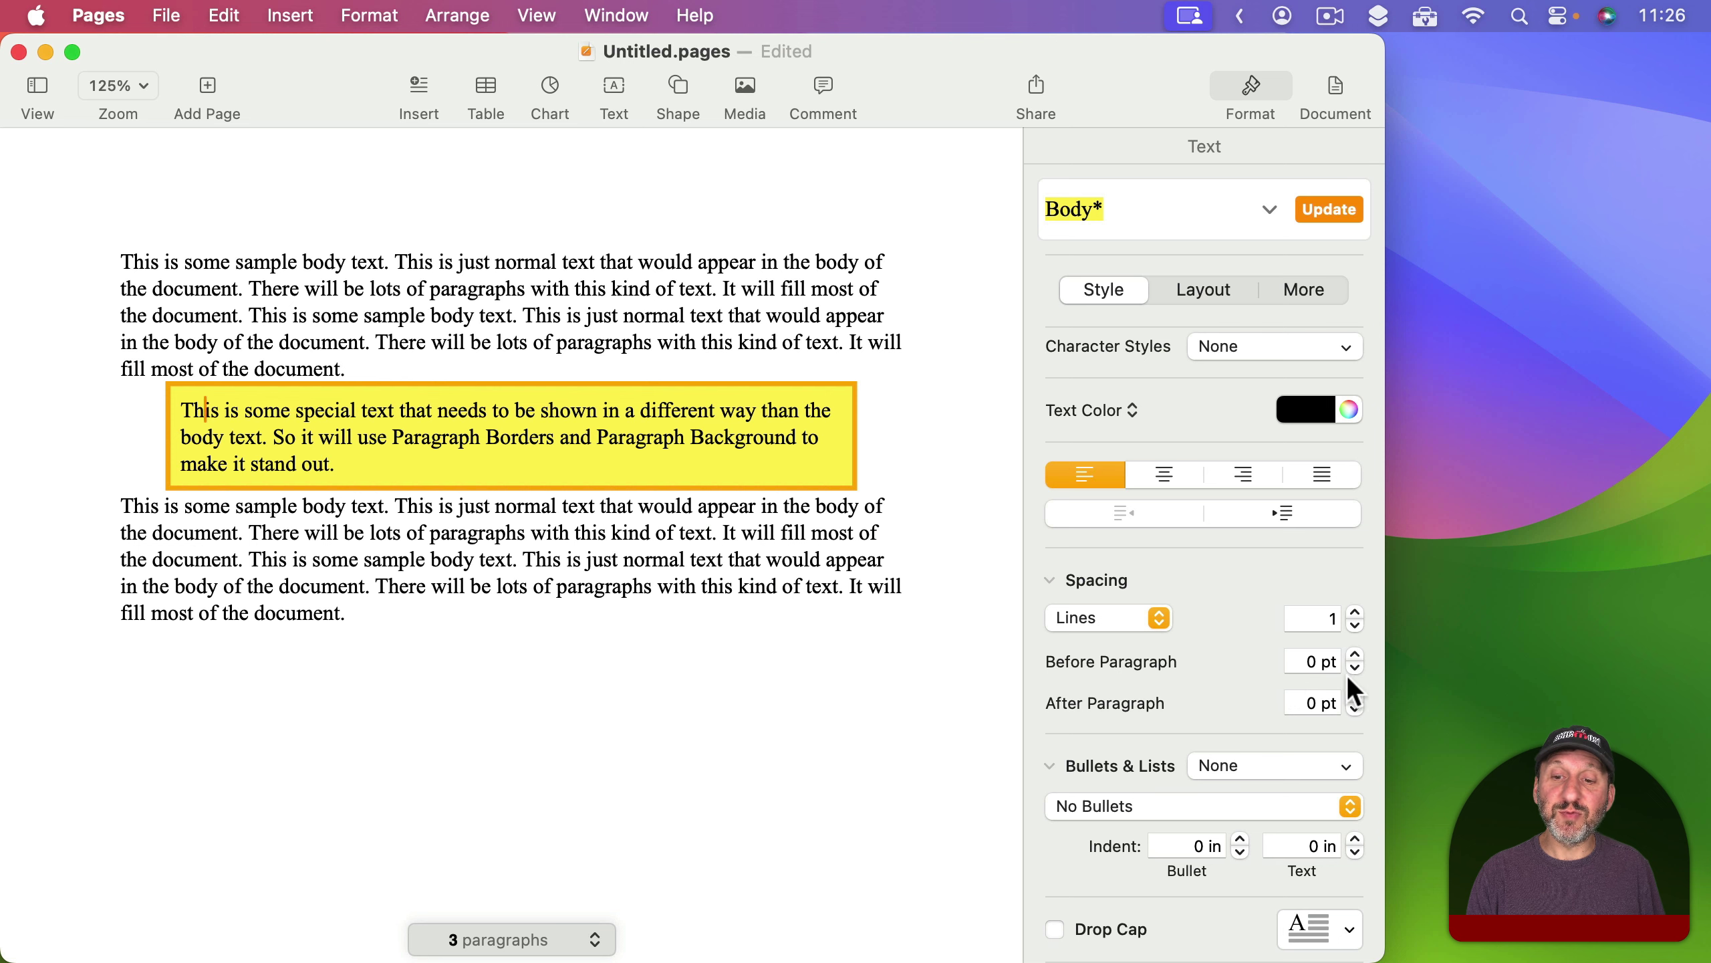
{"action": "left_click", "coordinate": [1355, 653]}
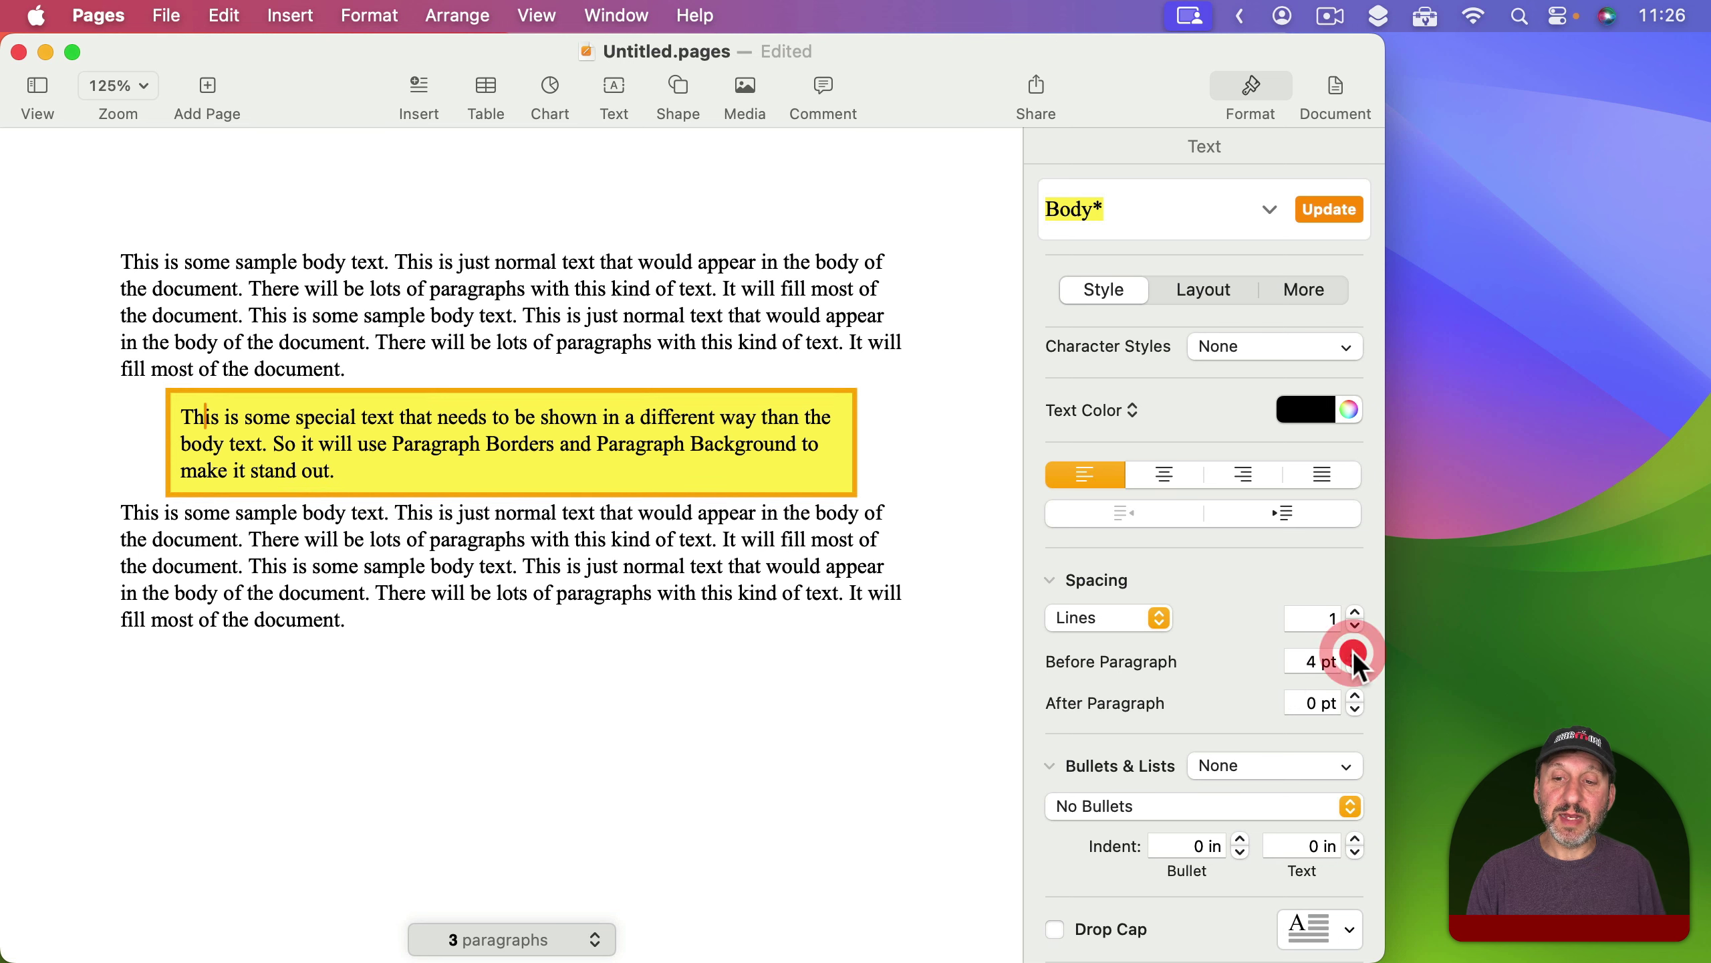
{"action": "left_click", "coordinate": [1355, 696]}
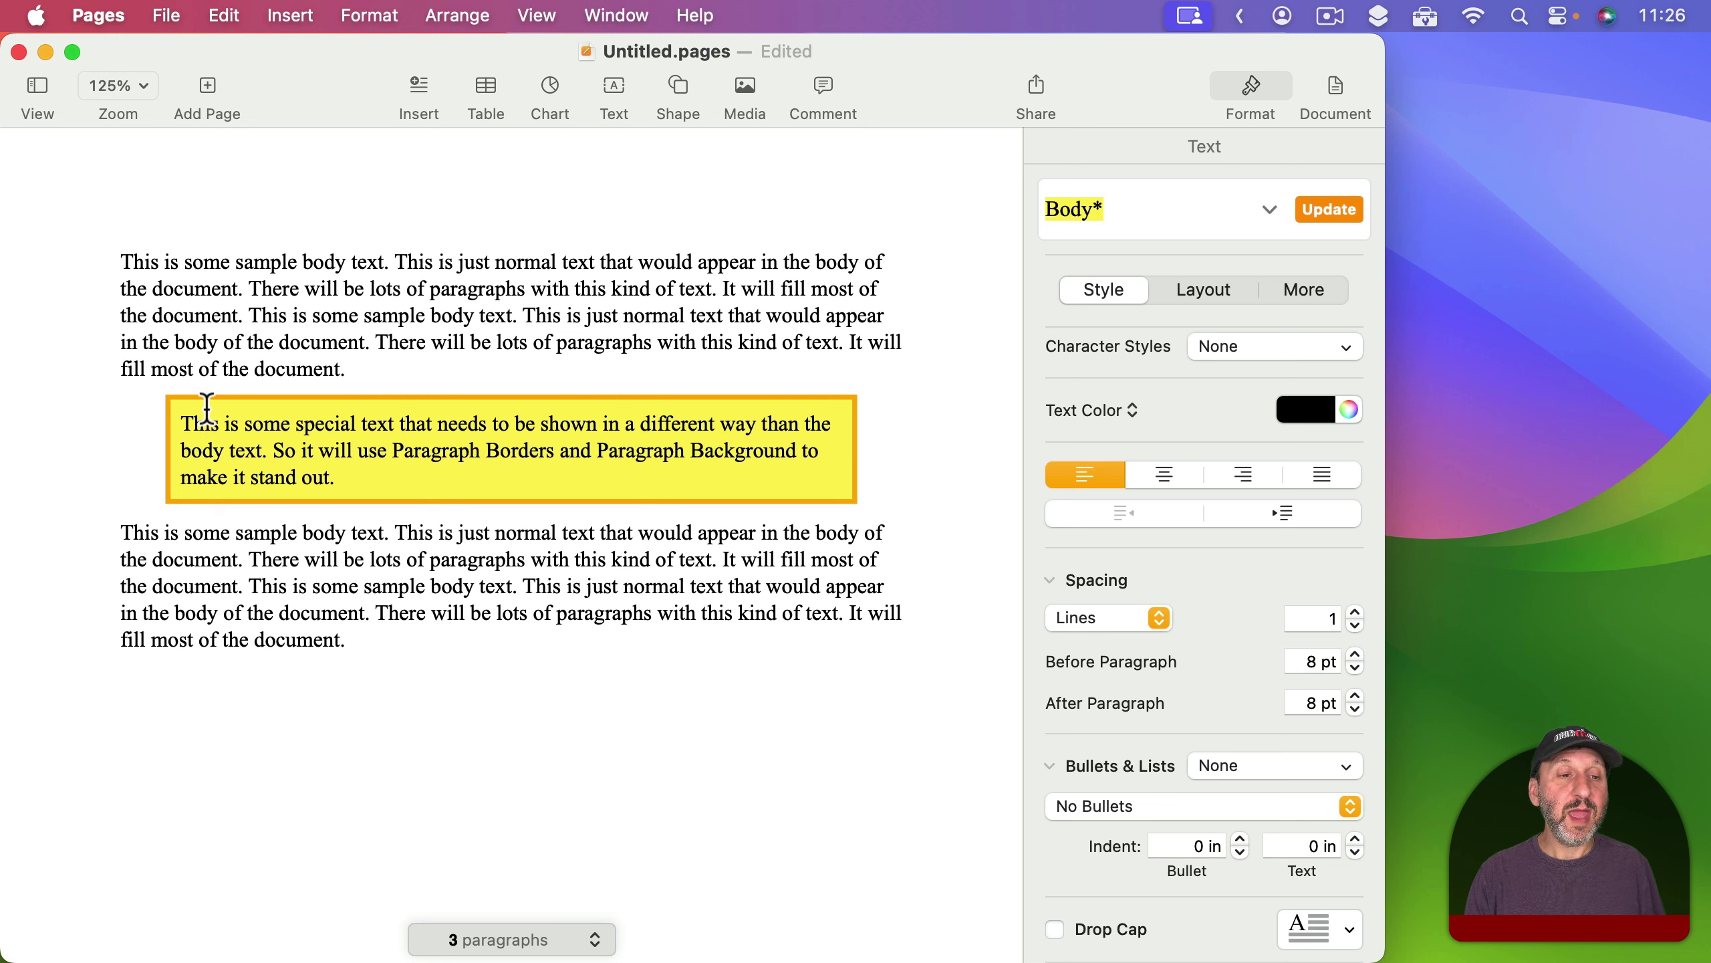
Toggle the top, bottom, left and right borders off, then restore the border on all four sides.
{"action": "left_click", "coordinate": [1197, 295]}
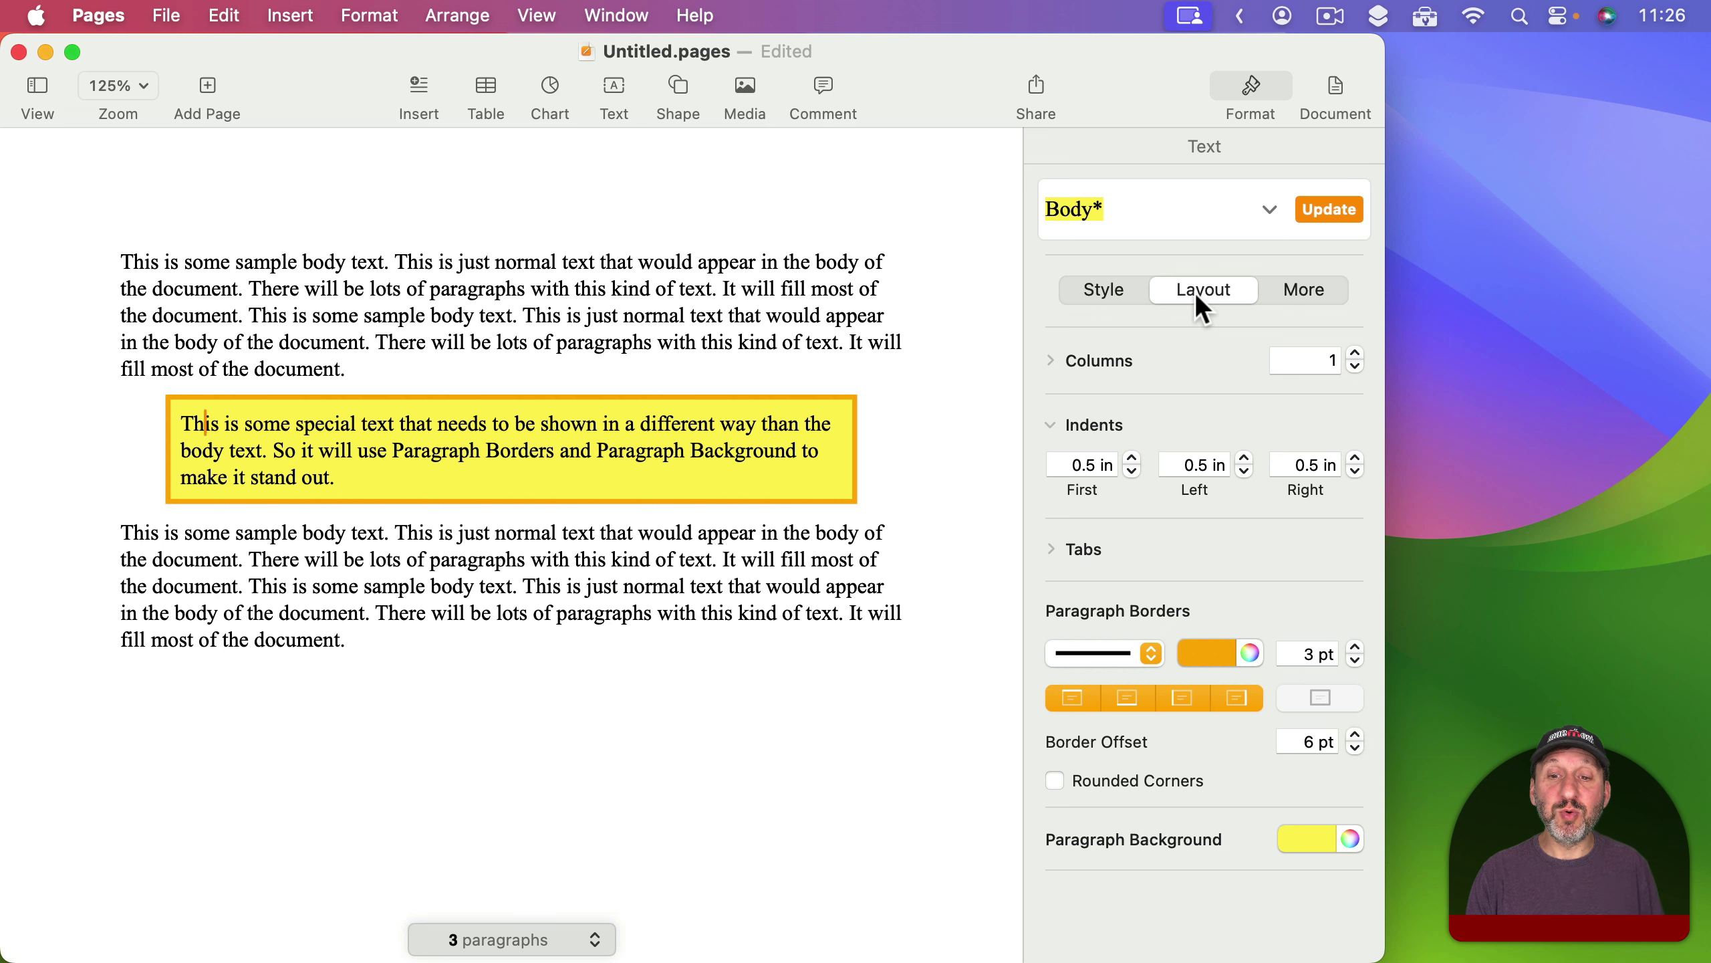
{"action": "left_click", "coordinate": [1074, 697]}
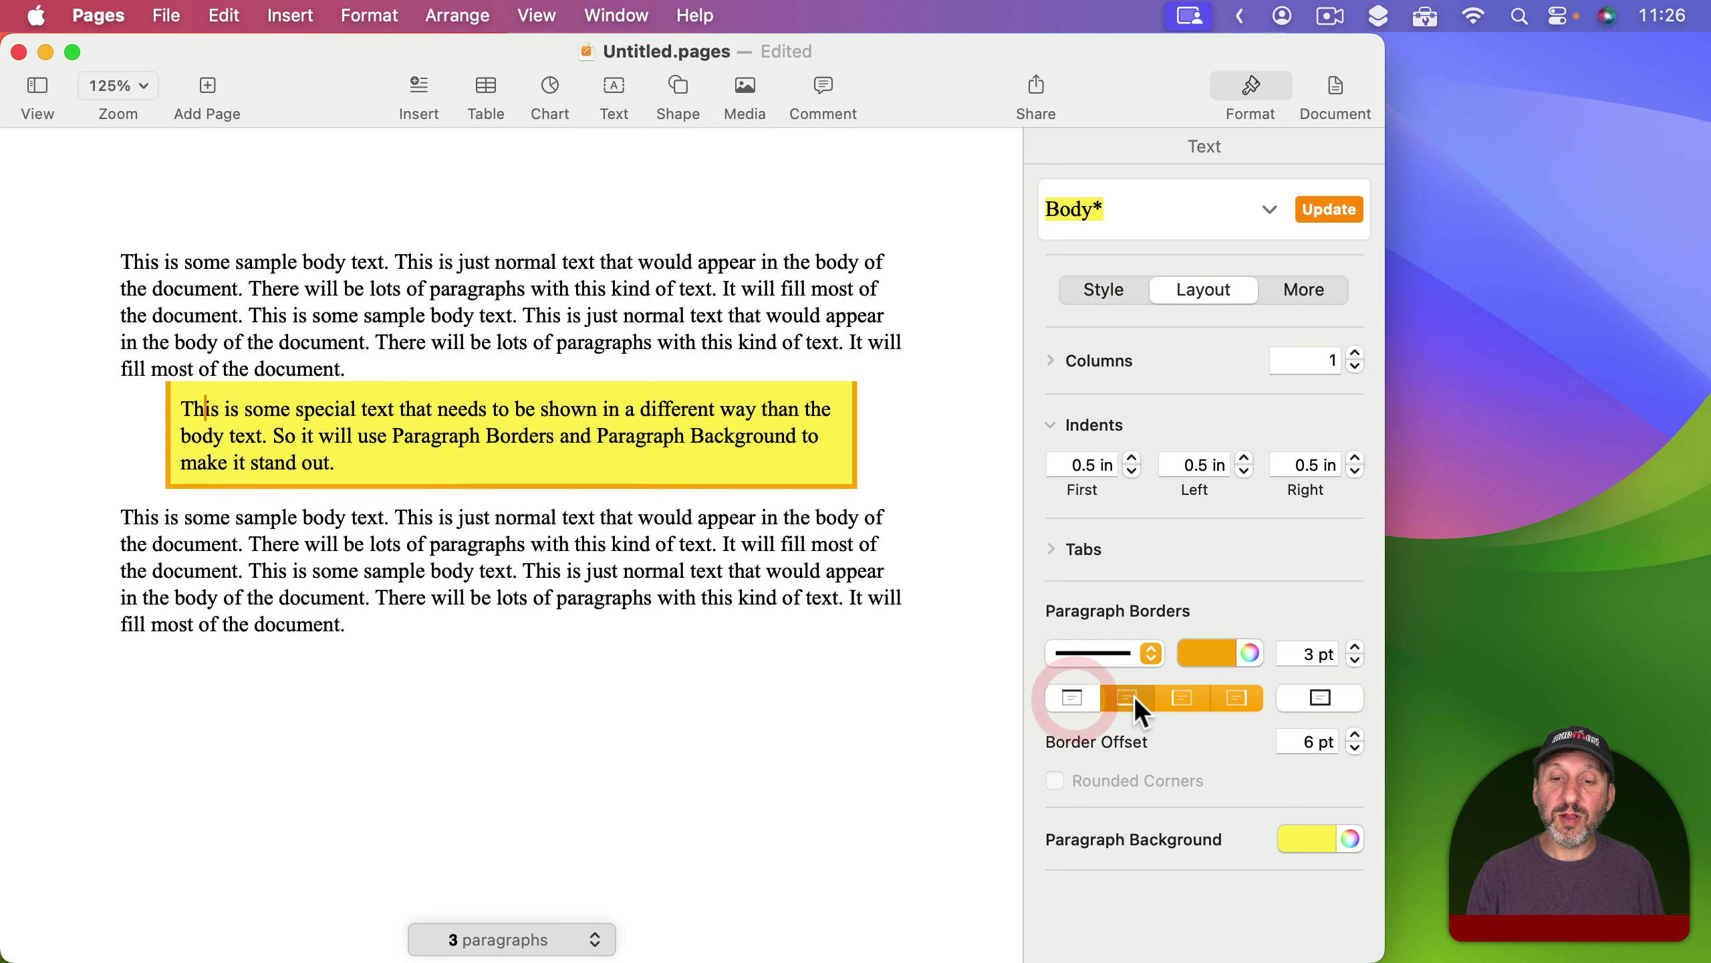
{"action": "left_click", "coordinate": [1127, 698]}
{"action": "left_click", "coordinate": [1182, 697]}
{"action": "left_click", "coordinate": [1237, 697]}
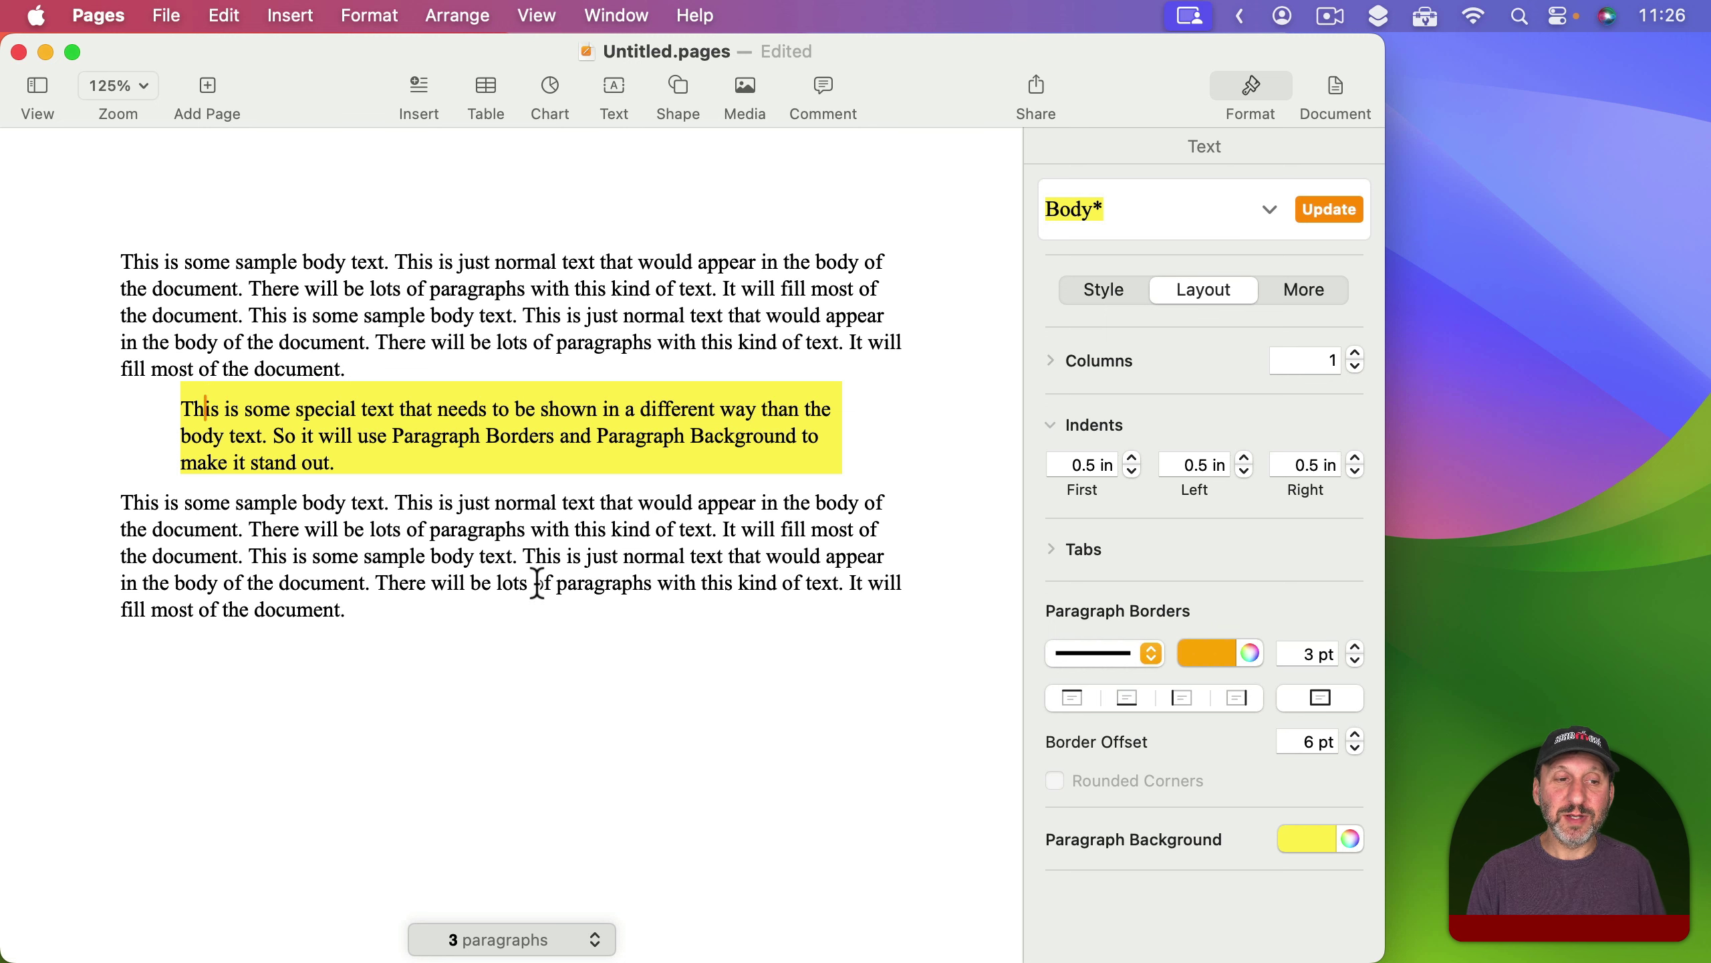
{"action": "left_click", "coordinate": [1072, 697]}
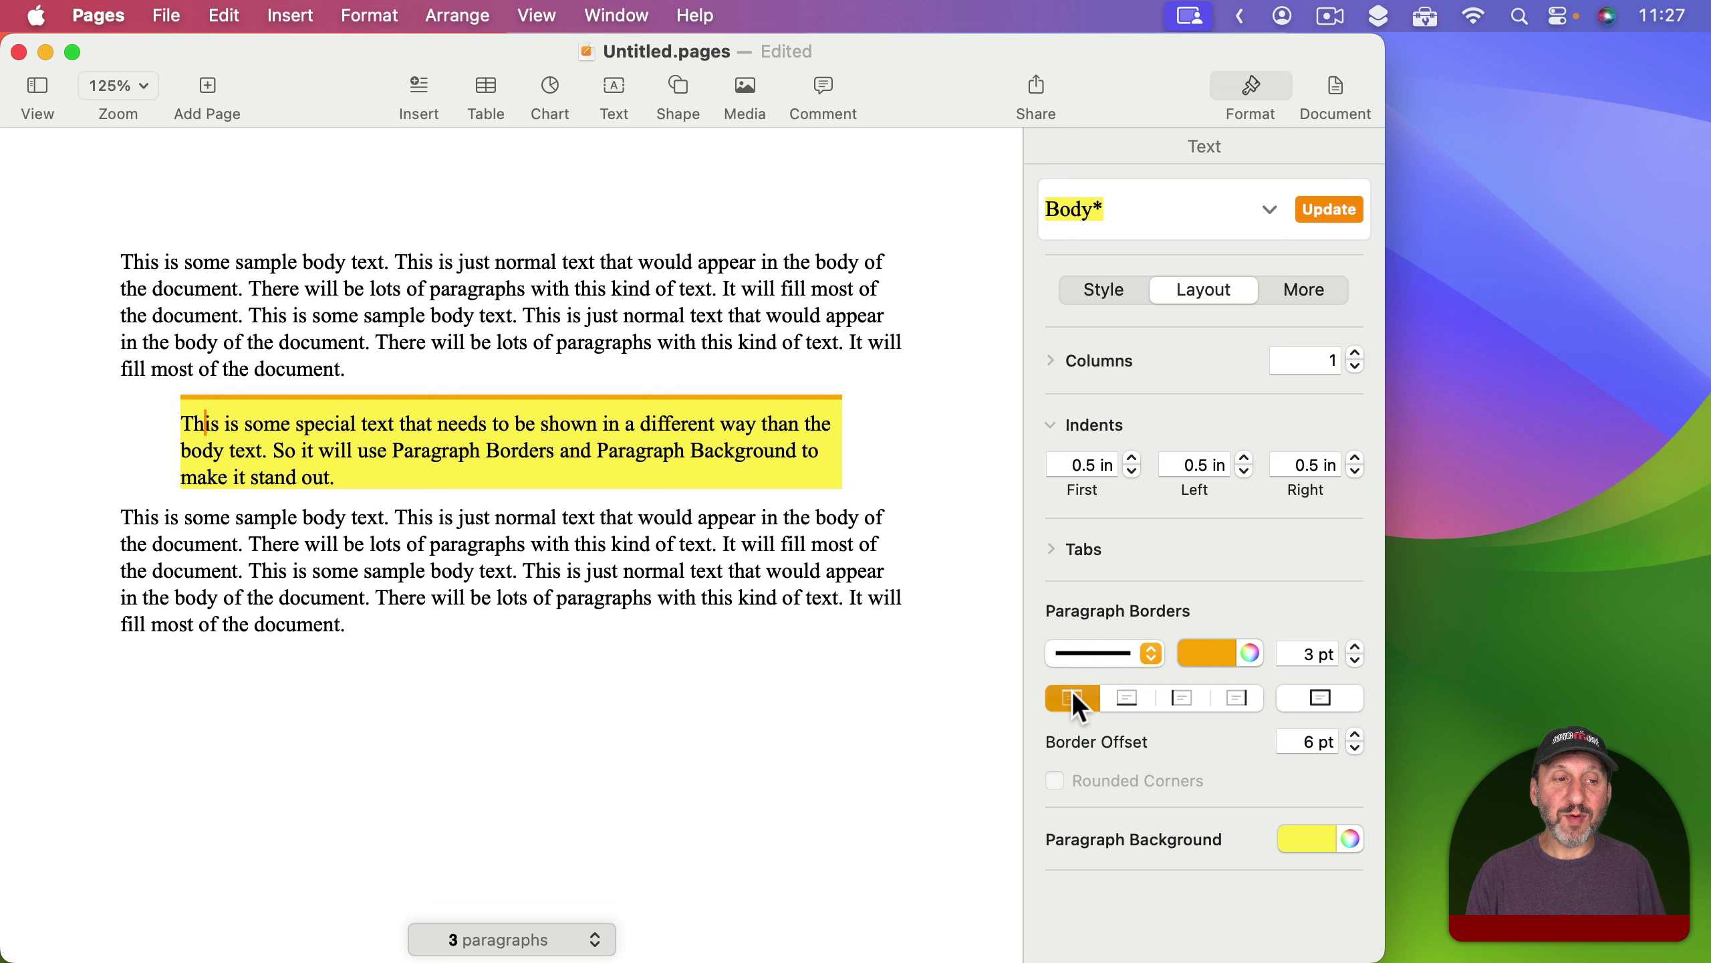
{"action": "left_click", "coordinate": [1073, 698]}
{"action": "left_click", "coordinate": [1125, 697]}
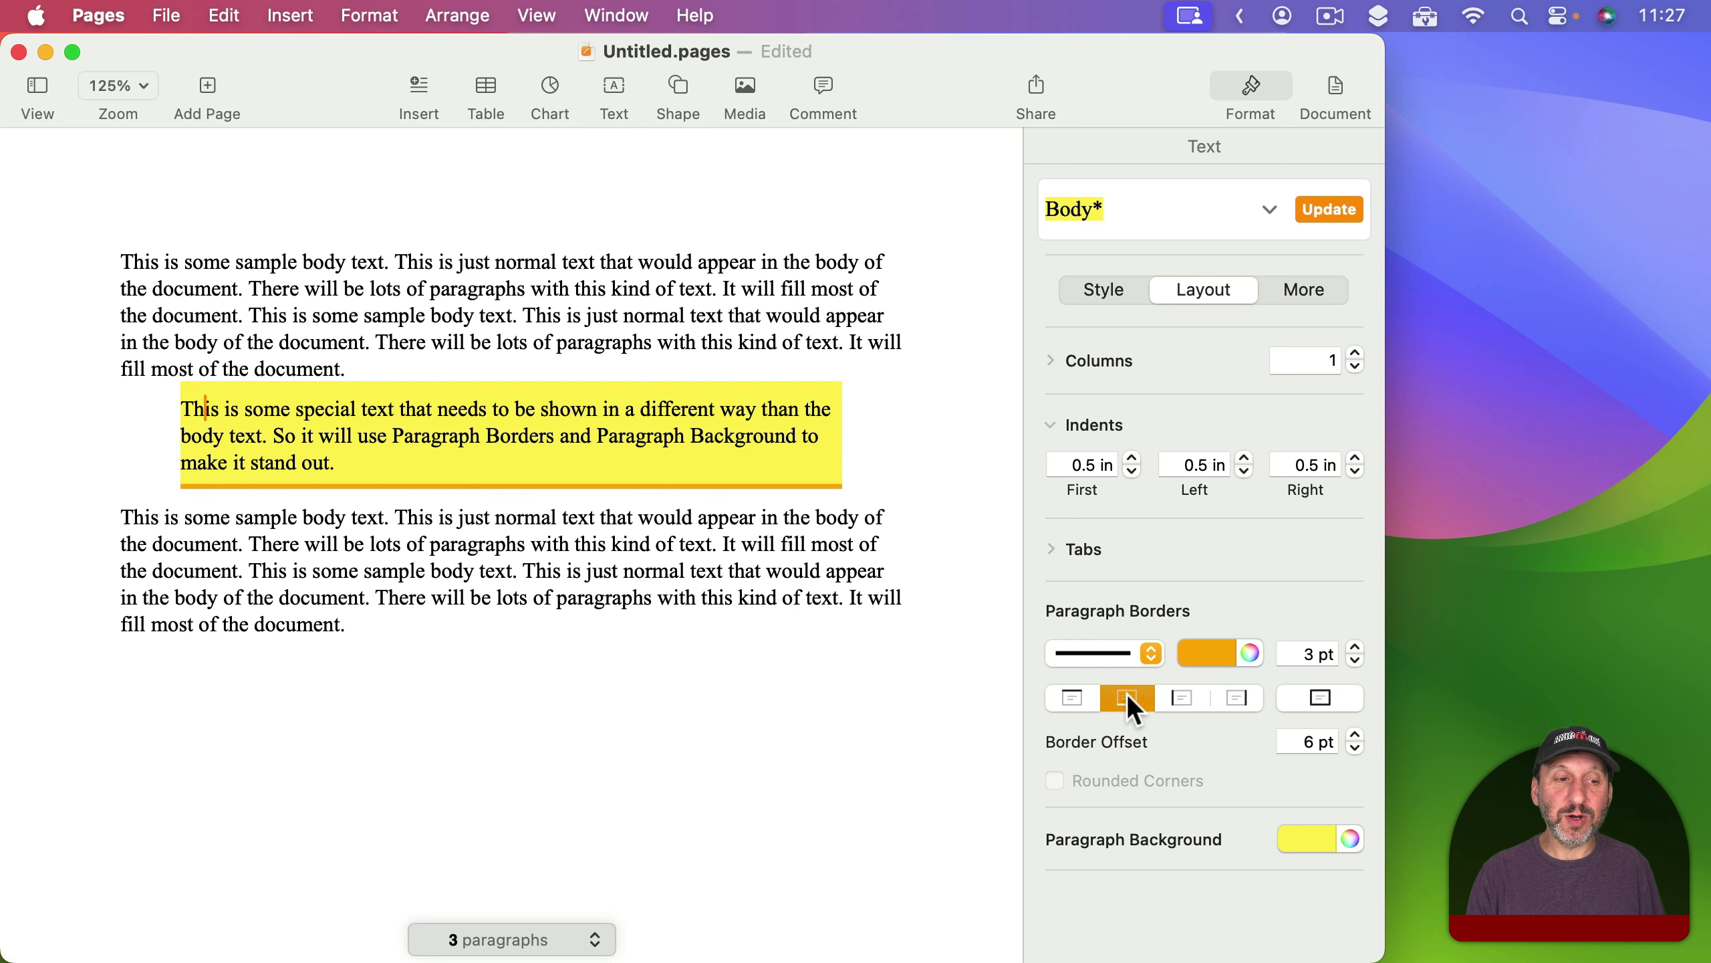
{"action": "left_click", "coordinate": [1125, 697]}
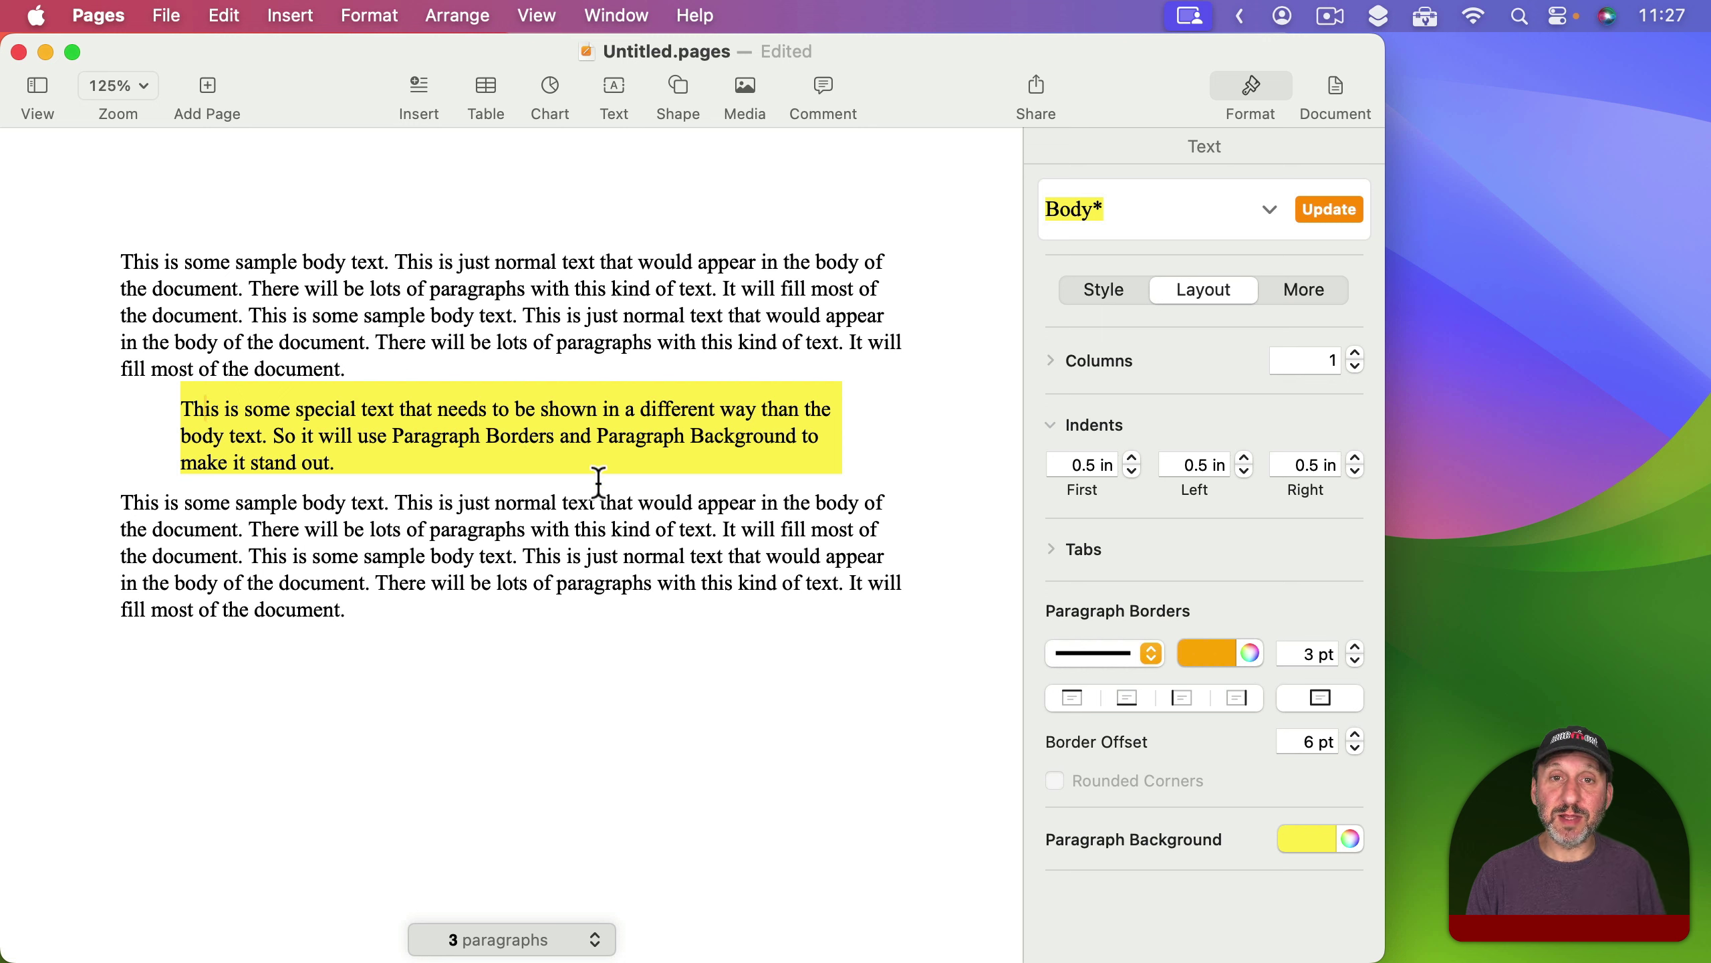
{"action": "left_click", "coordinate": [1320, 698]}
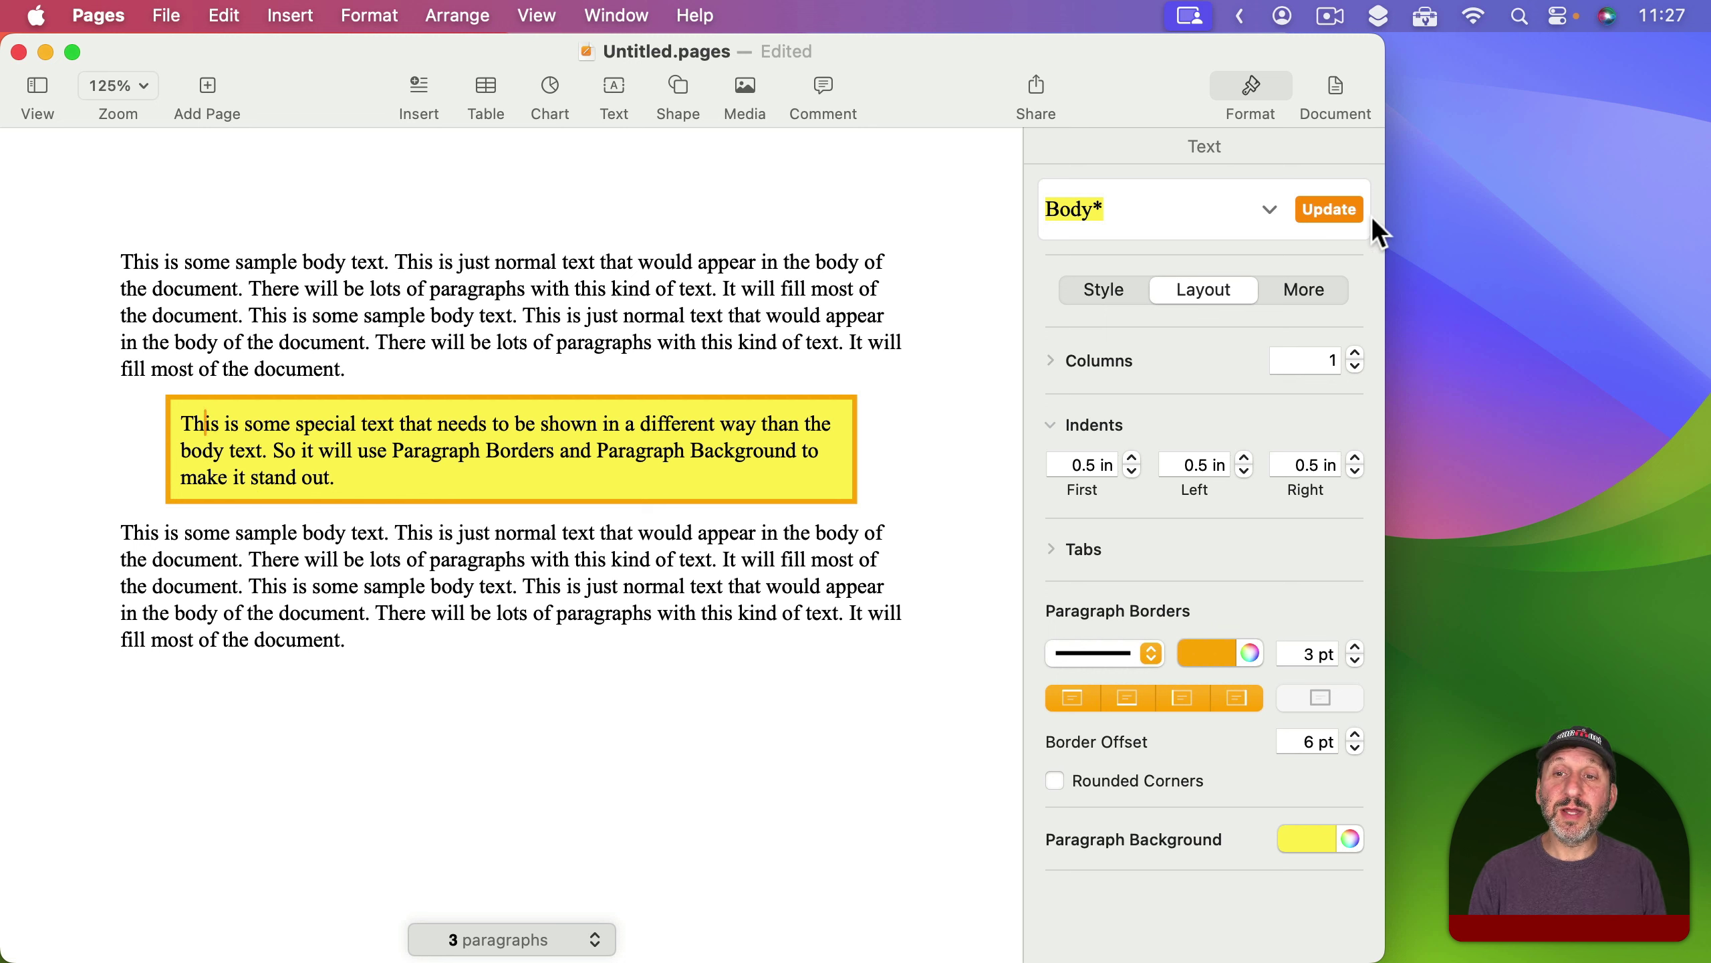
Create a new paragraph style named 'Special' from the yellow bordered paragraph's formatting.
{"action": "left_click", "coordinate": [1270, 211]}
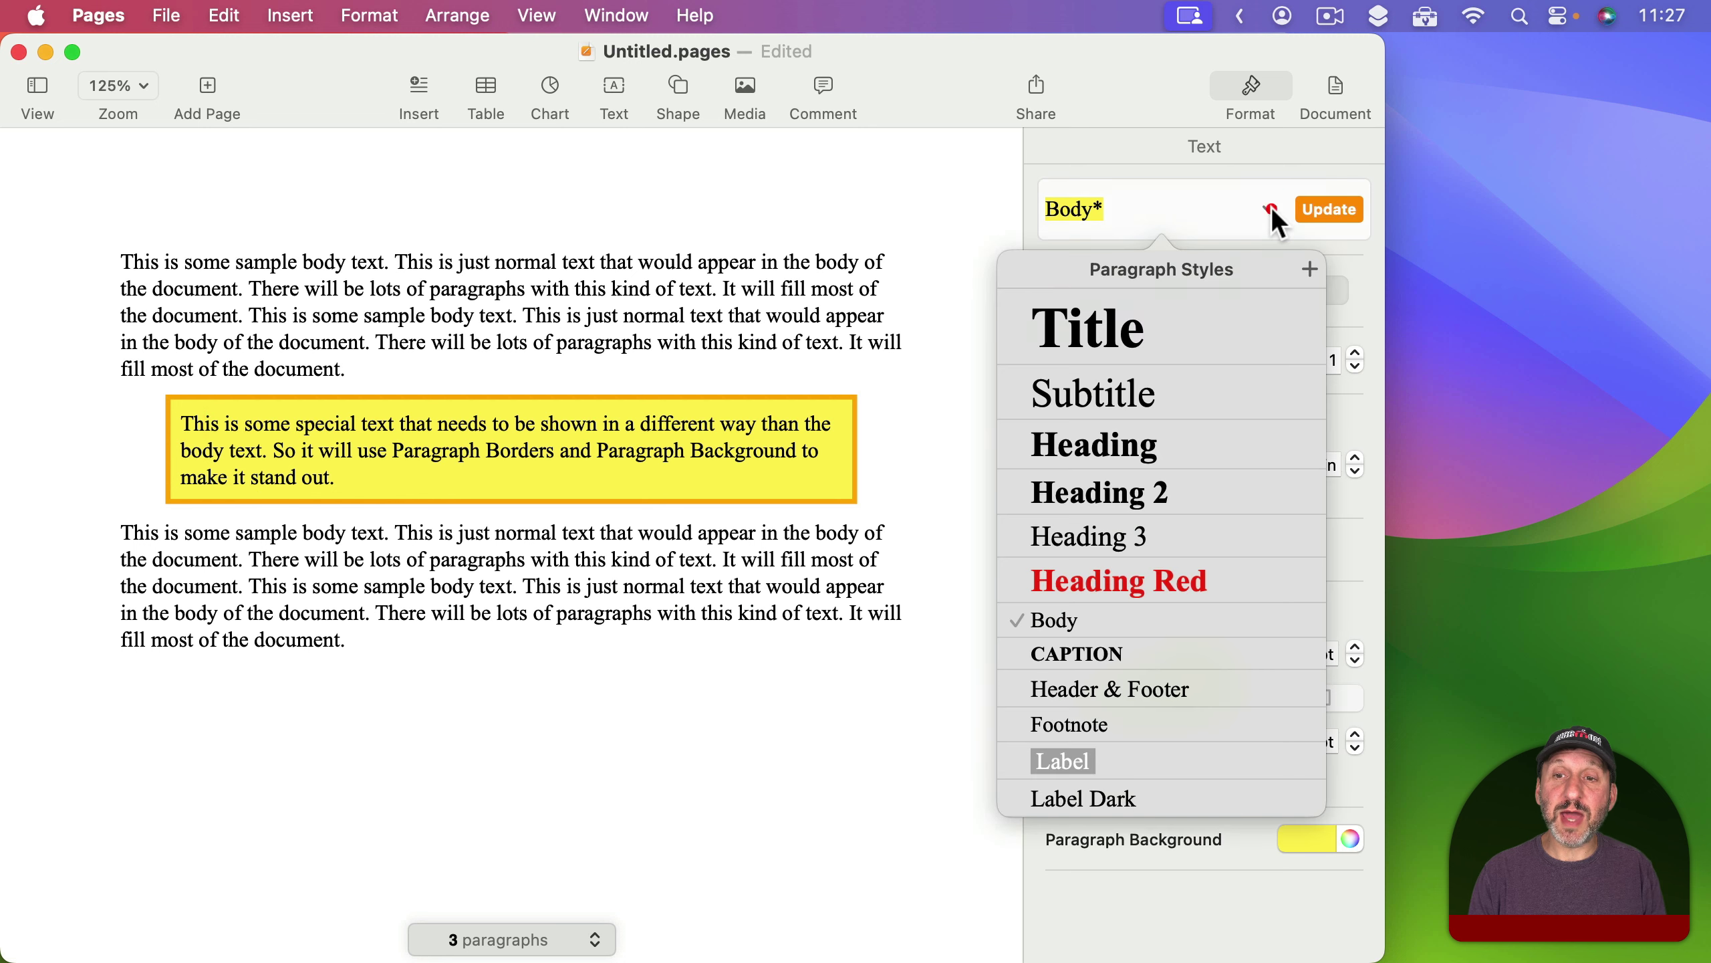
{"action": "left_click", "coordinate": [1309, 267]}
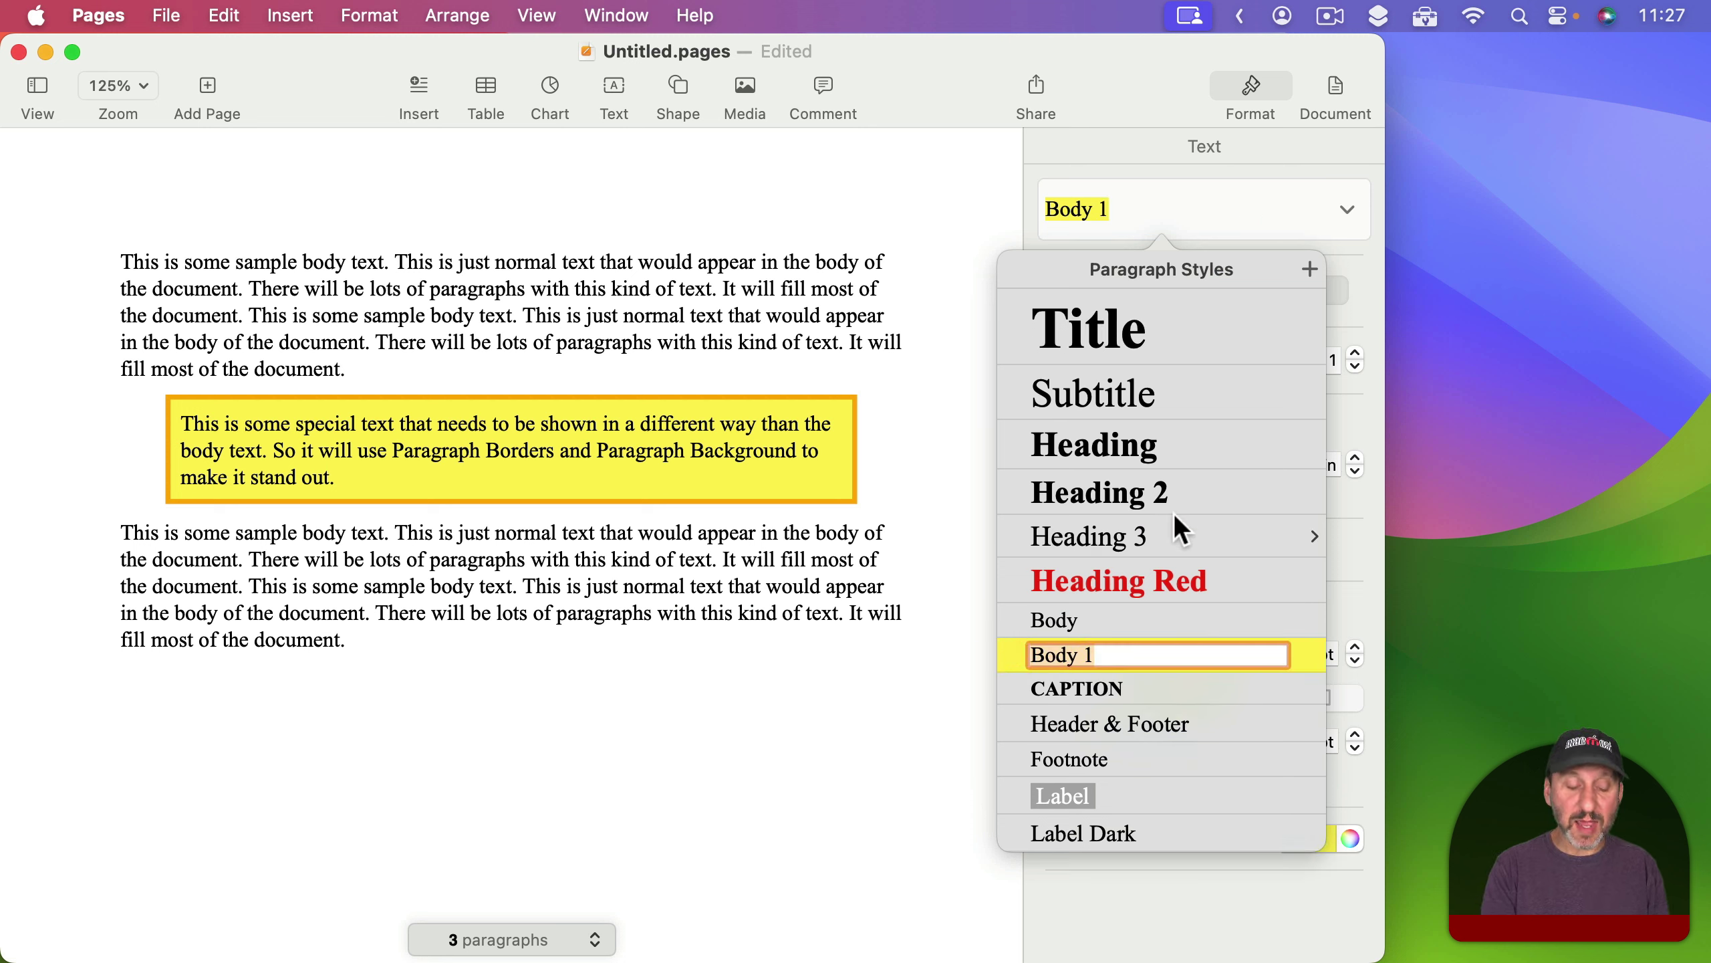
{"action": "type", "text": "Special"}
{"action": "key", "text": "Return"}
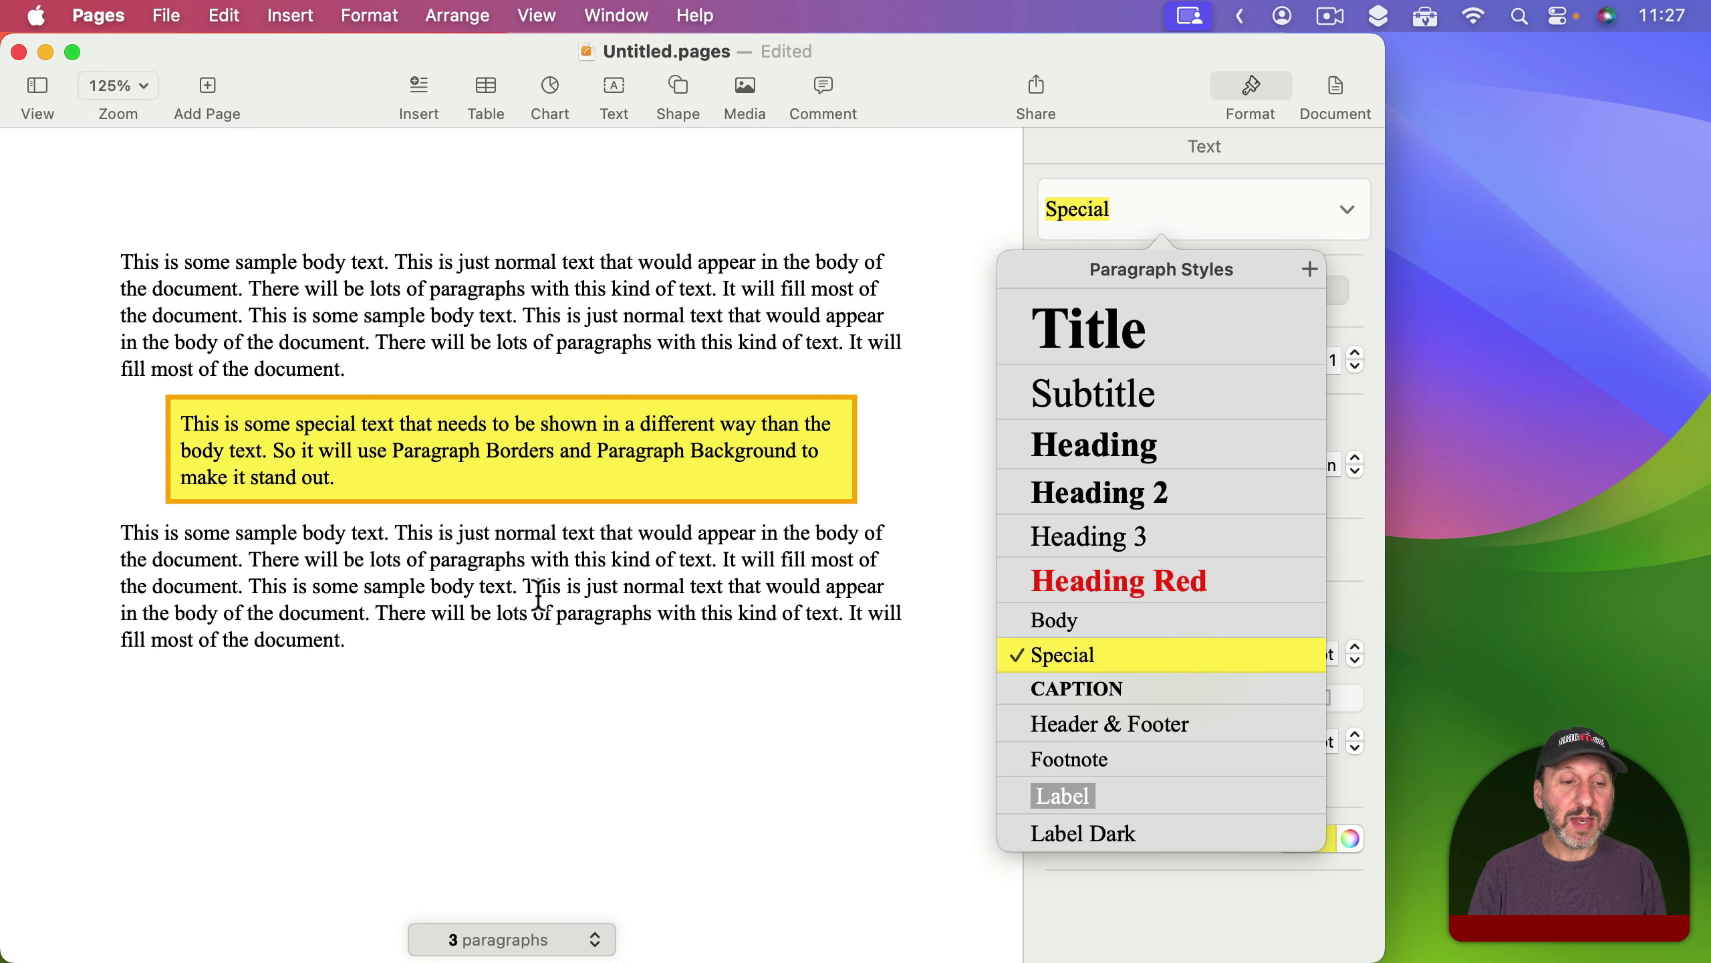
Add a final paragraph reading 'Another' and apply the Special style to it.
{"action": "left_click", "coordinate": [488, 624]}
{"action": "left_click", "coordinate": [465, 634]}
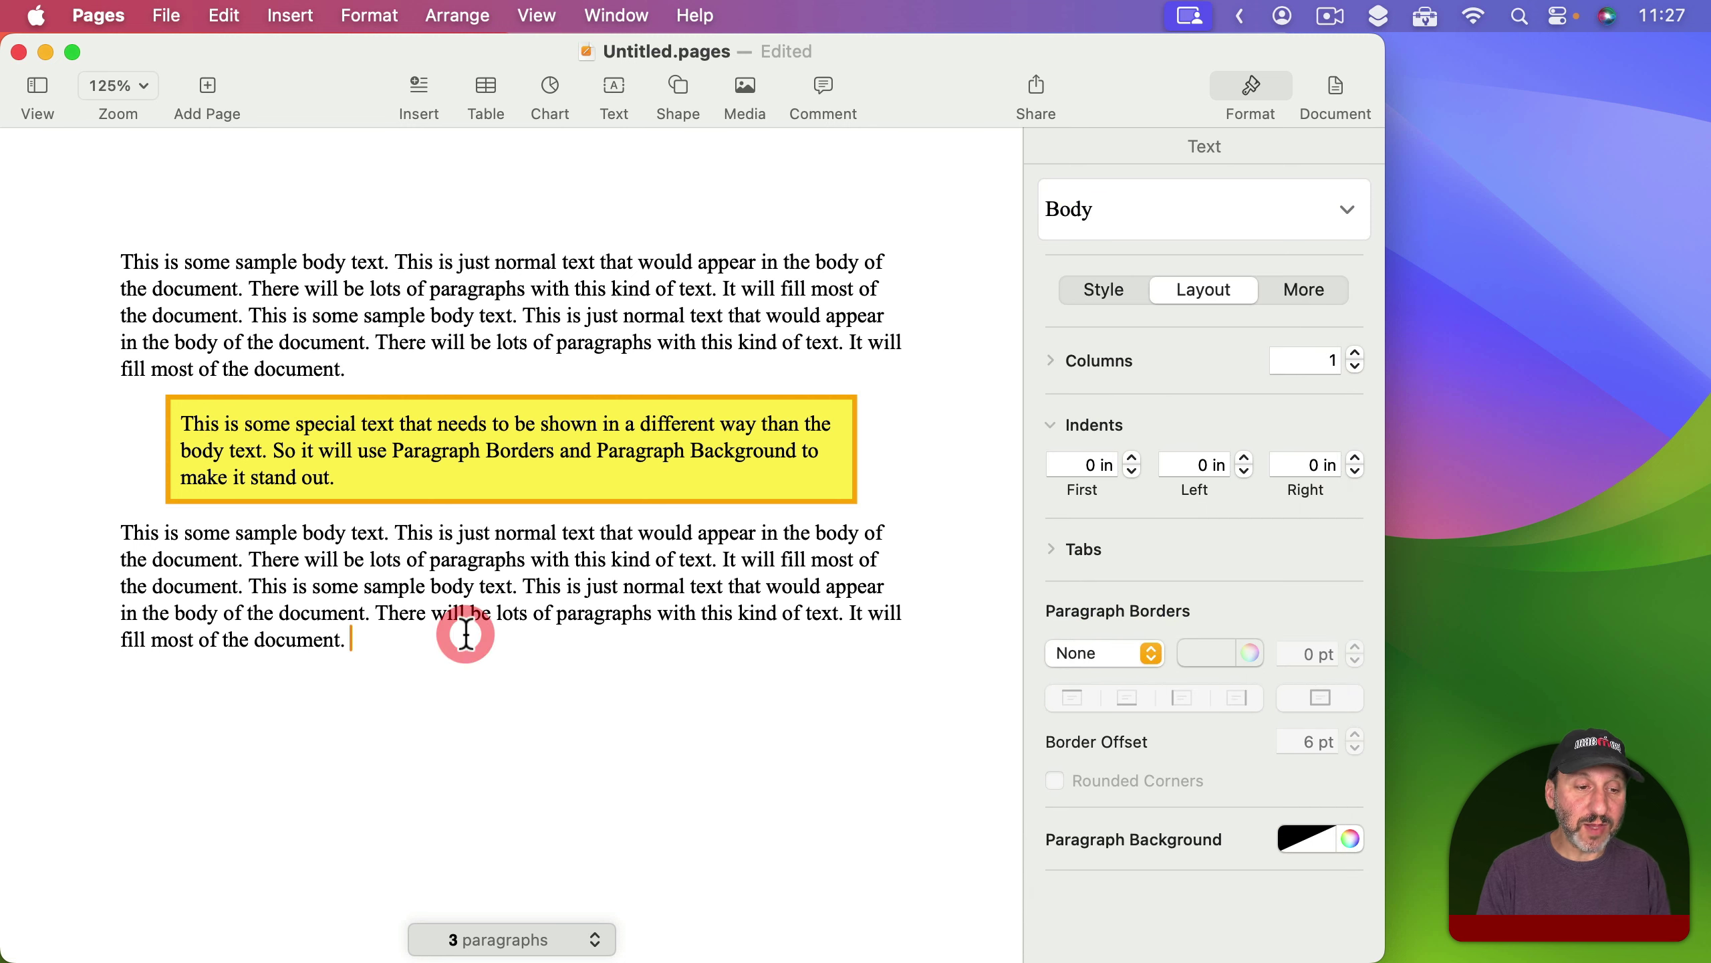
{"action": "key", "text": "shift+Return"}
{"action": "type", "text": "Another"}
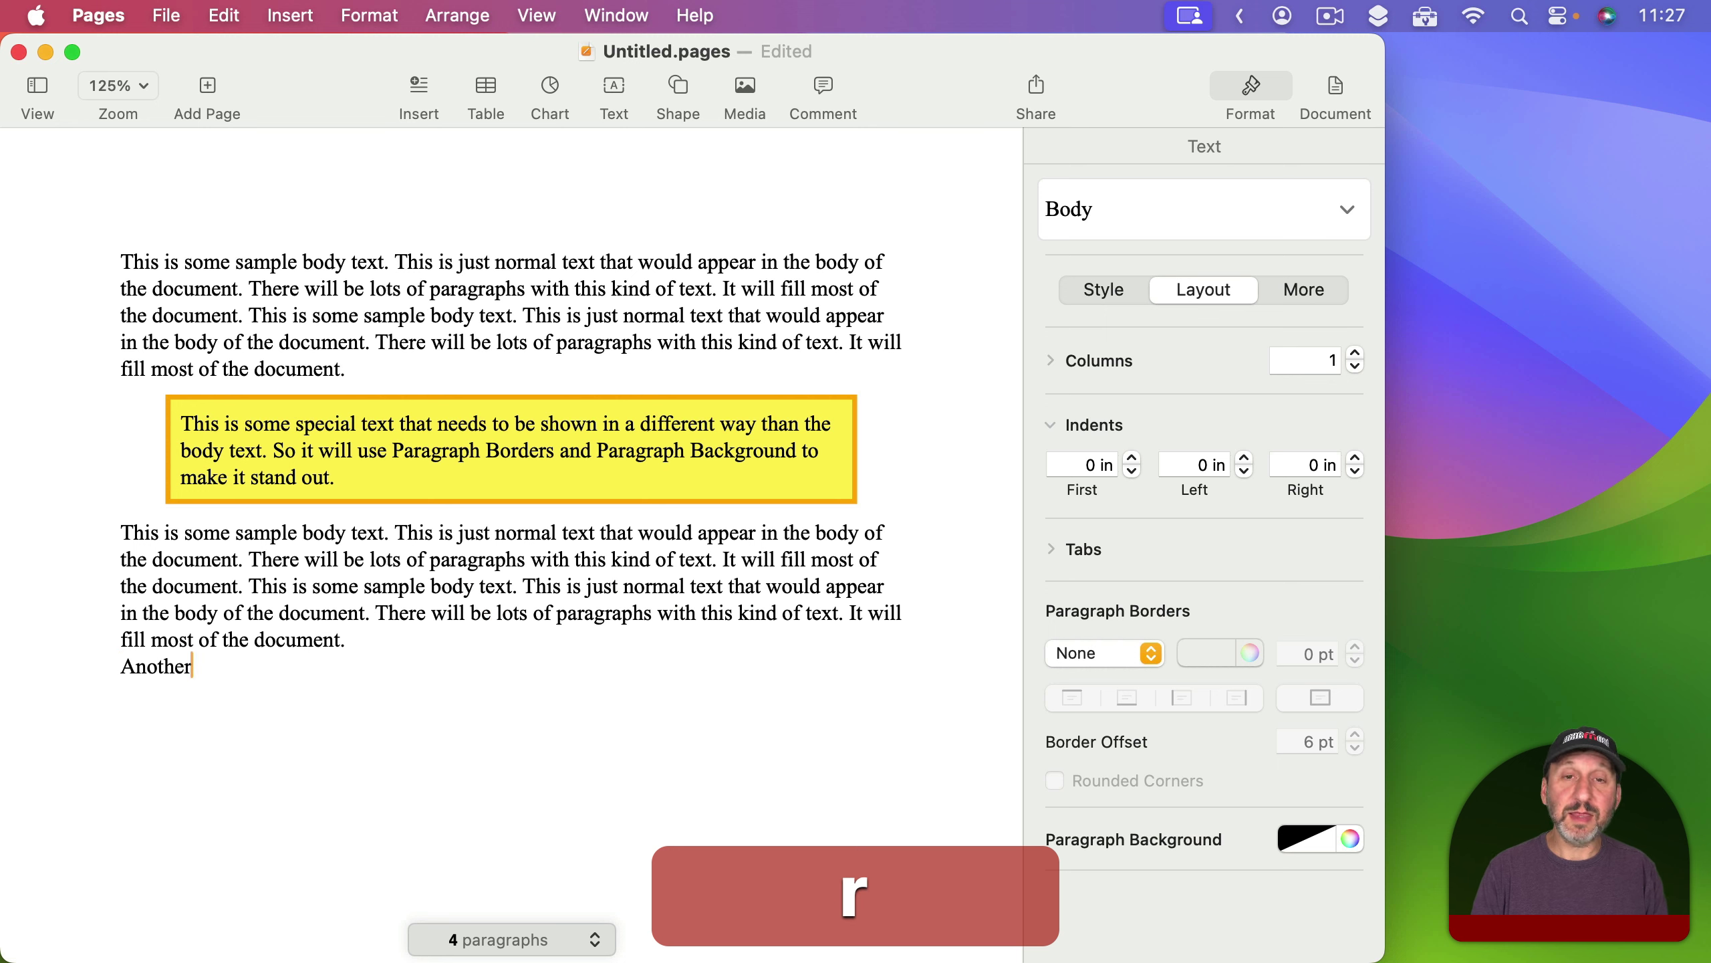
{"action": "left_click", "coordinate": [1142, 206]}
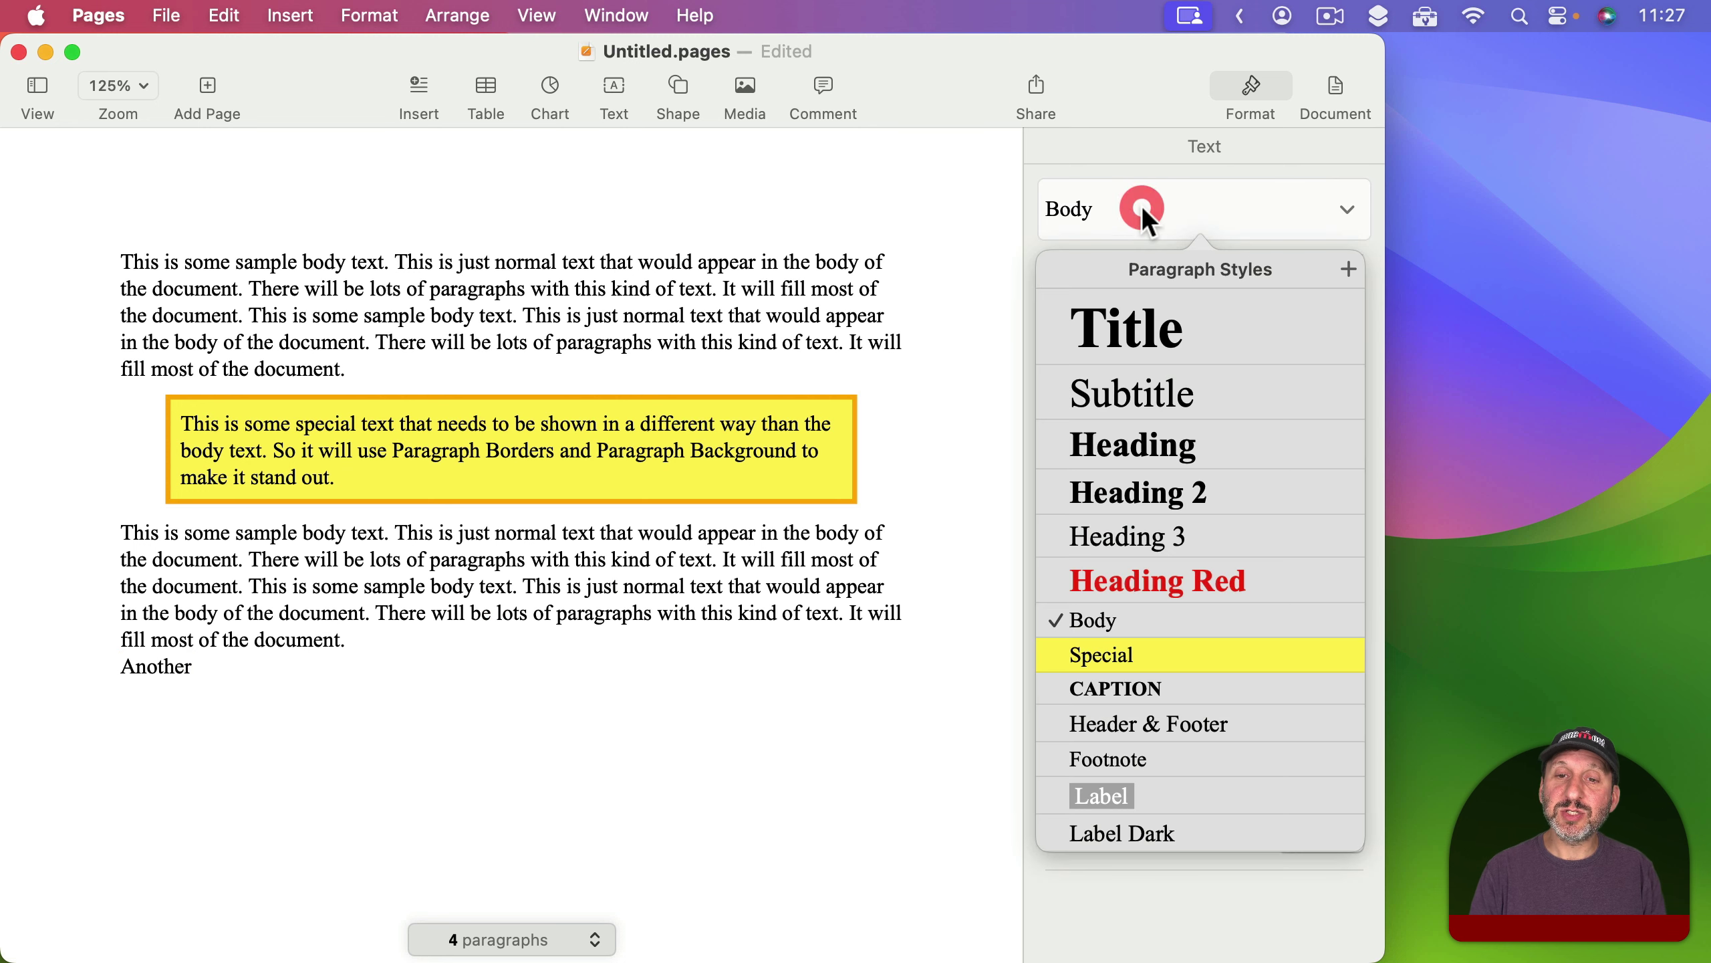
{"action": "left_click", "coordinate": [1110, 655]}
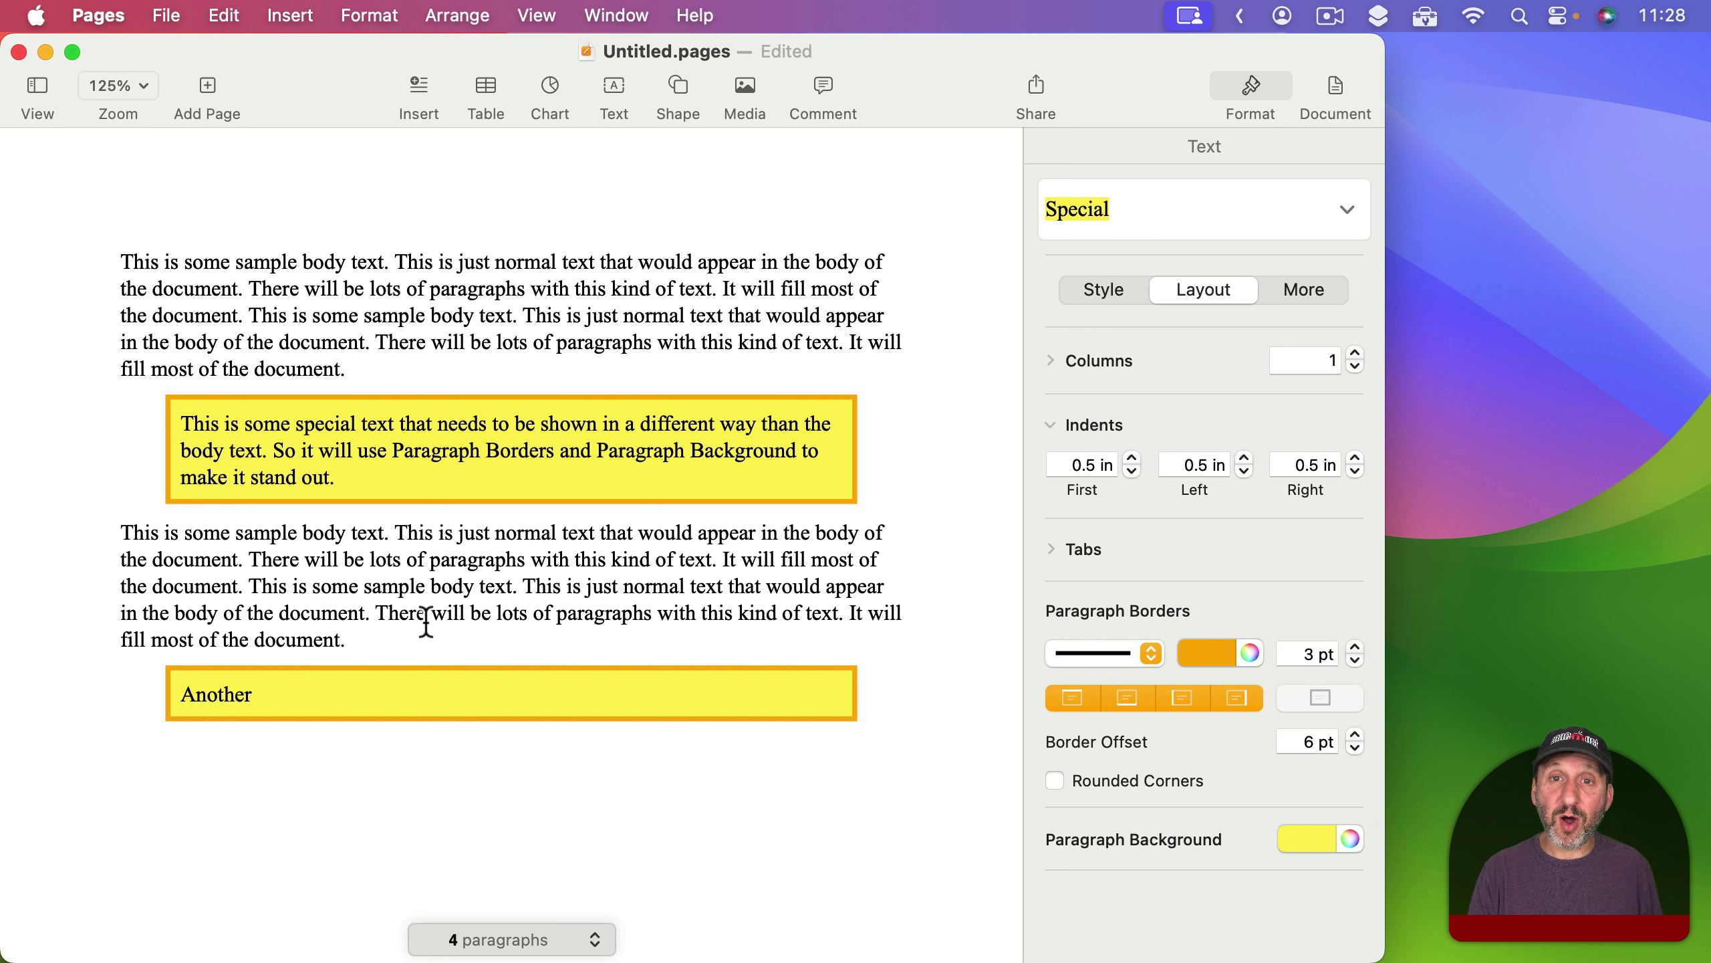
Make the paragraph border red and update the Special style to match.
{"action": "left_click", "coordinate": [1232, 655]}
{"action": "left_click", "coordinate": [1283, 742]}
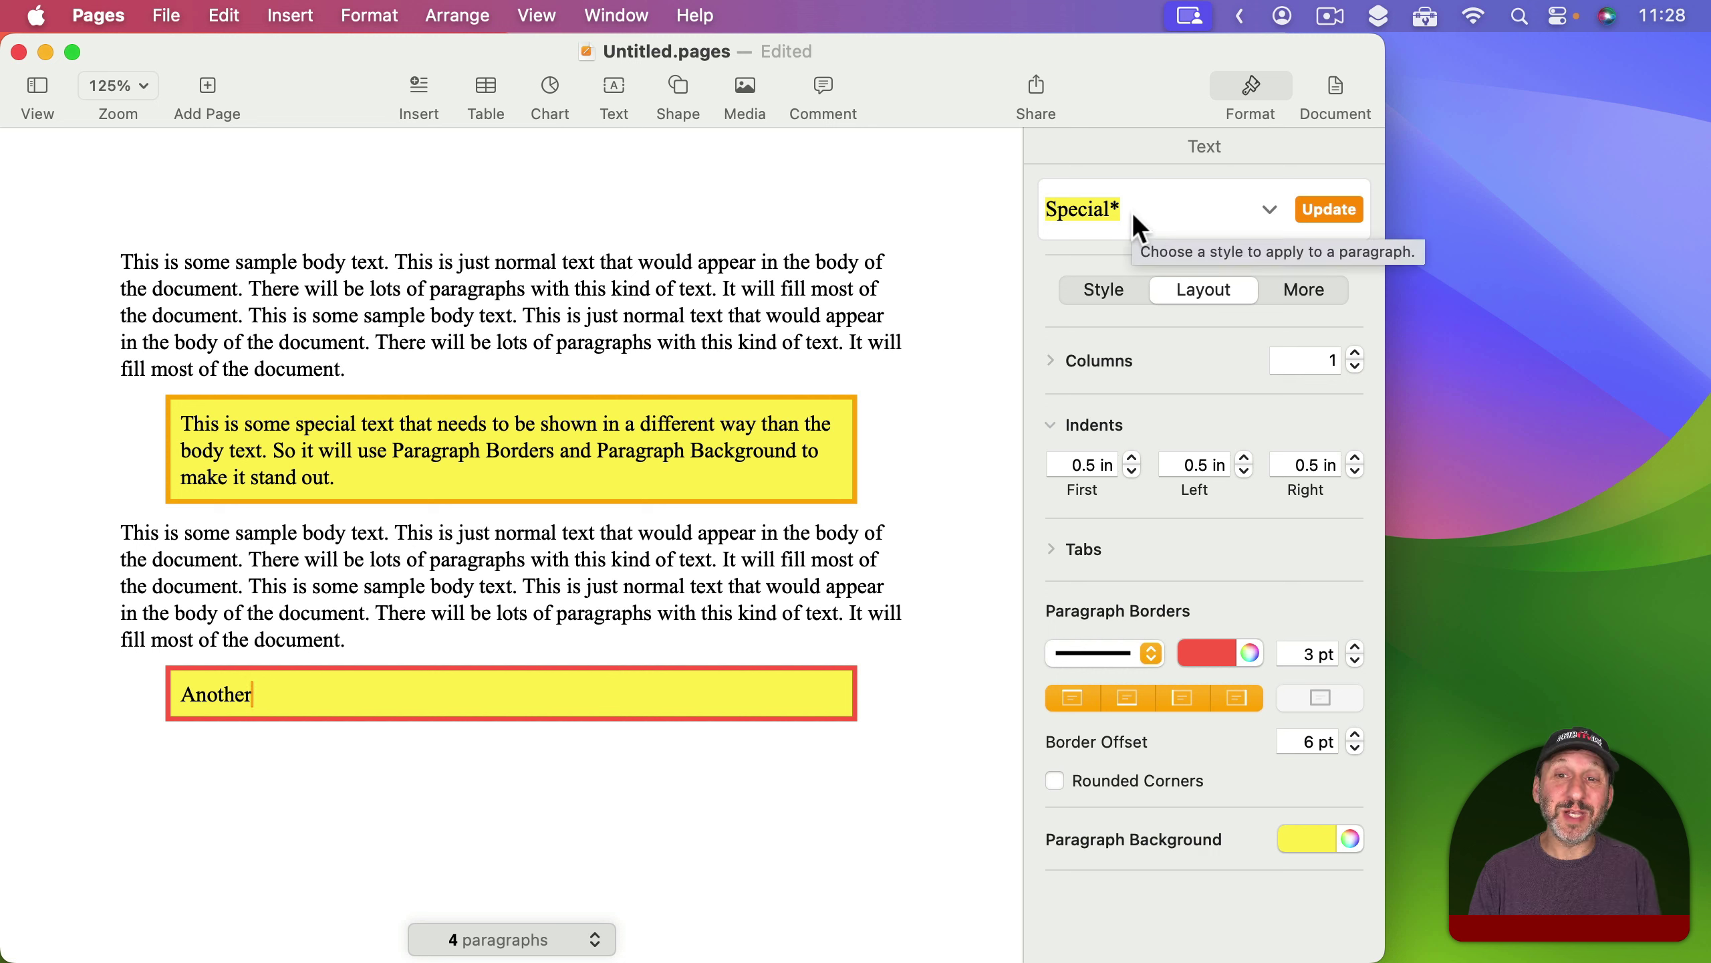
{"action": "left_click", "coordinate": [1337, 209]}
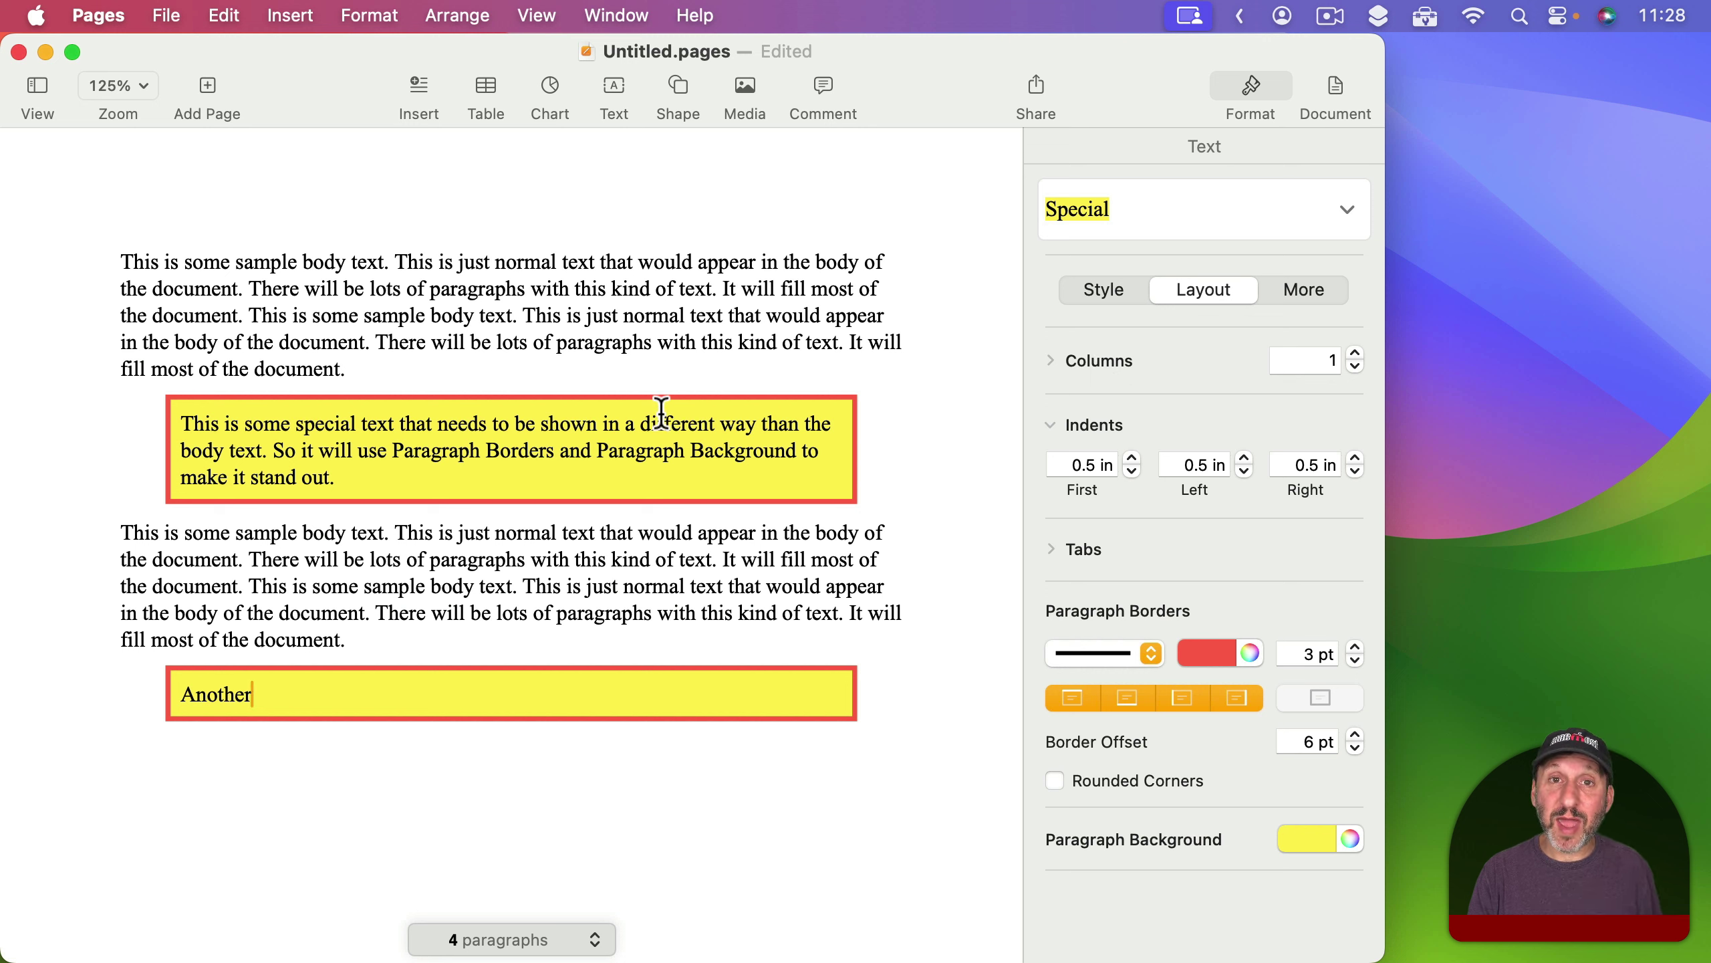
Add lines 'Another line' and 'Three' inside the special box, toggling the bottom border off and back on.
{"action": "left_click", "coordinate": [353, 475]}
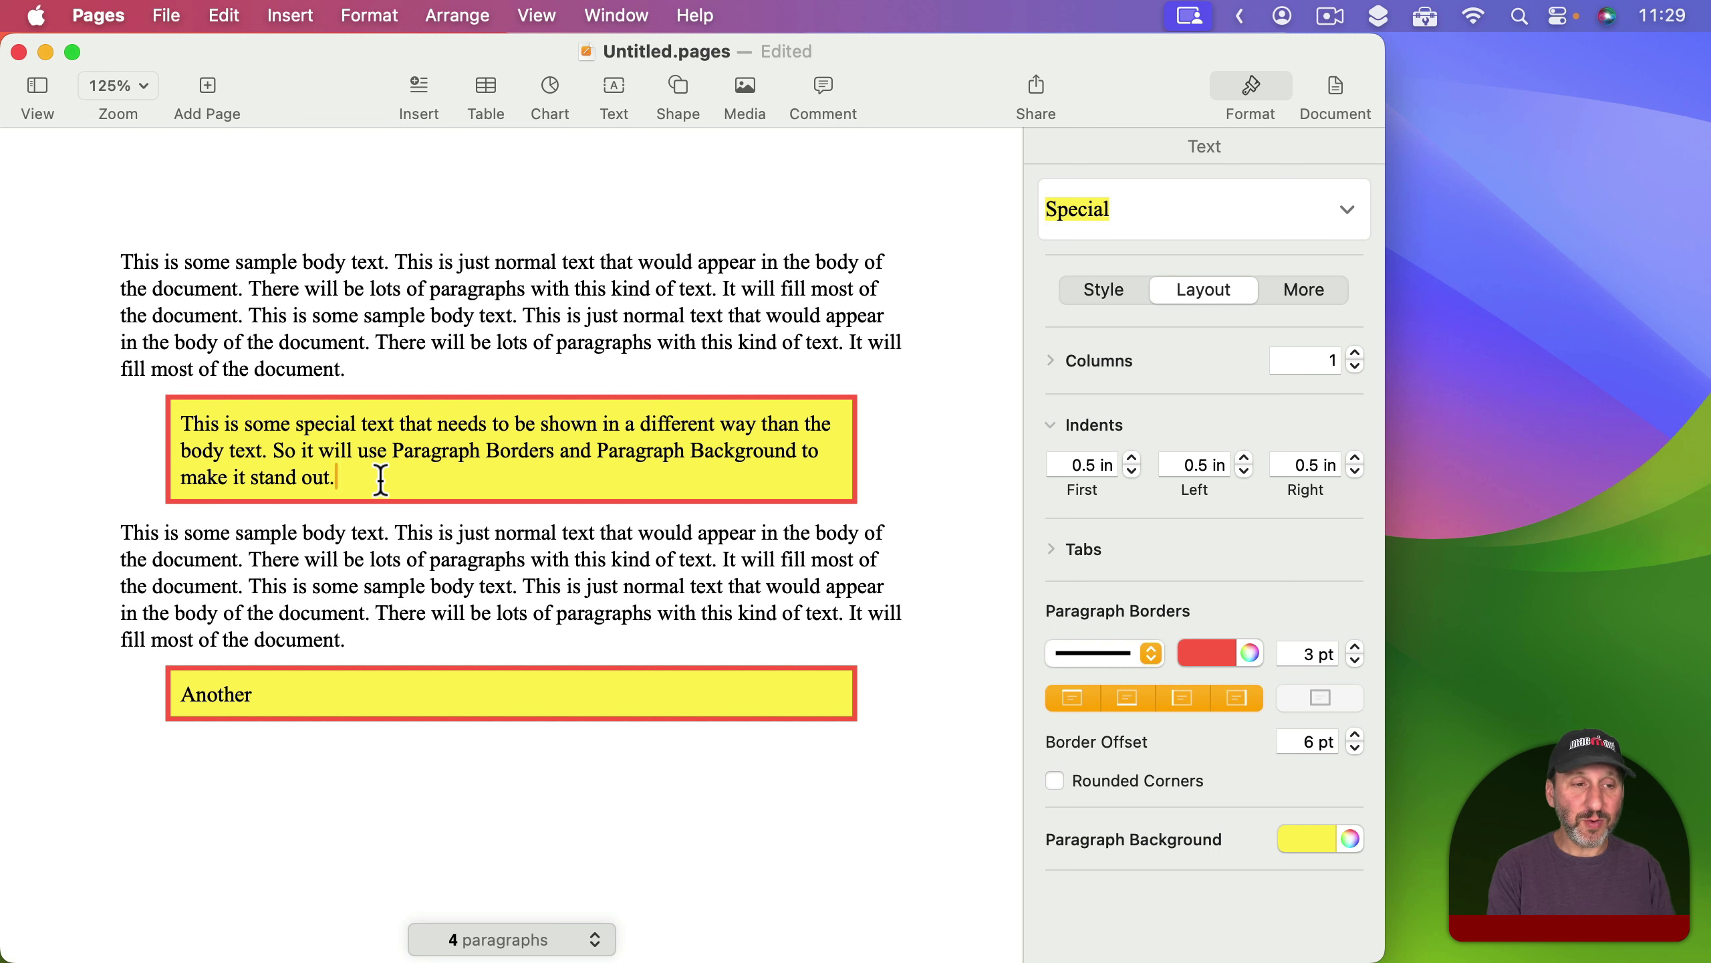
{"action": "key", "text": "Return"}
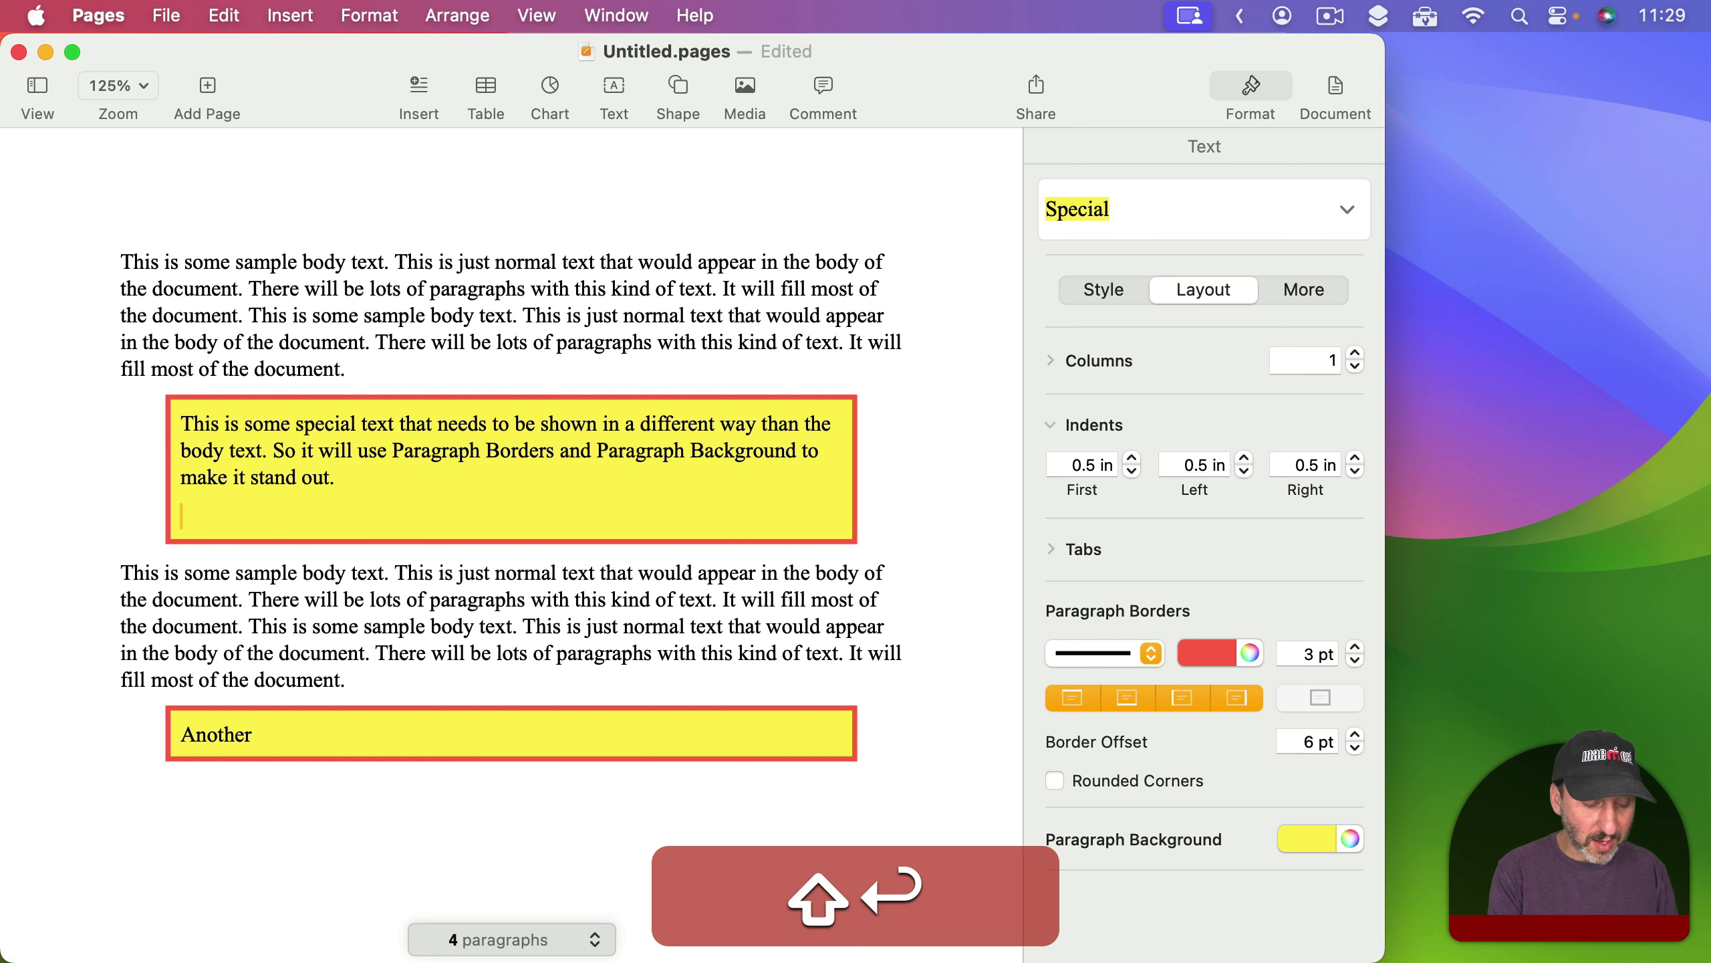
{"action": "type", "text": "Another line"}
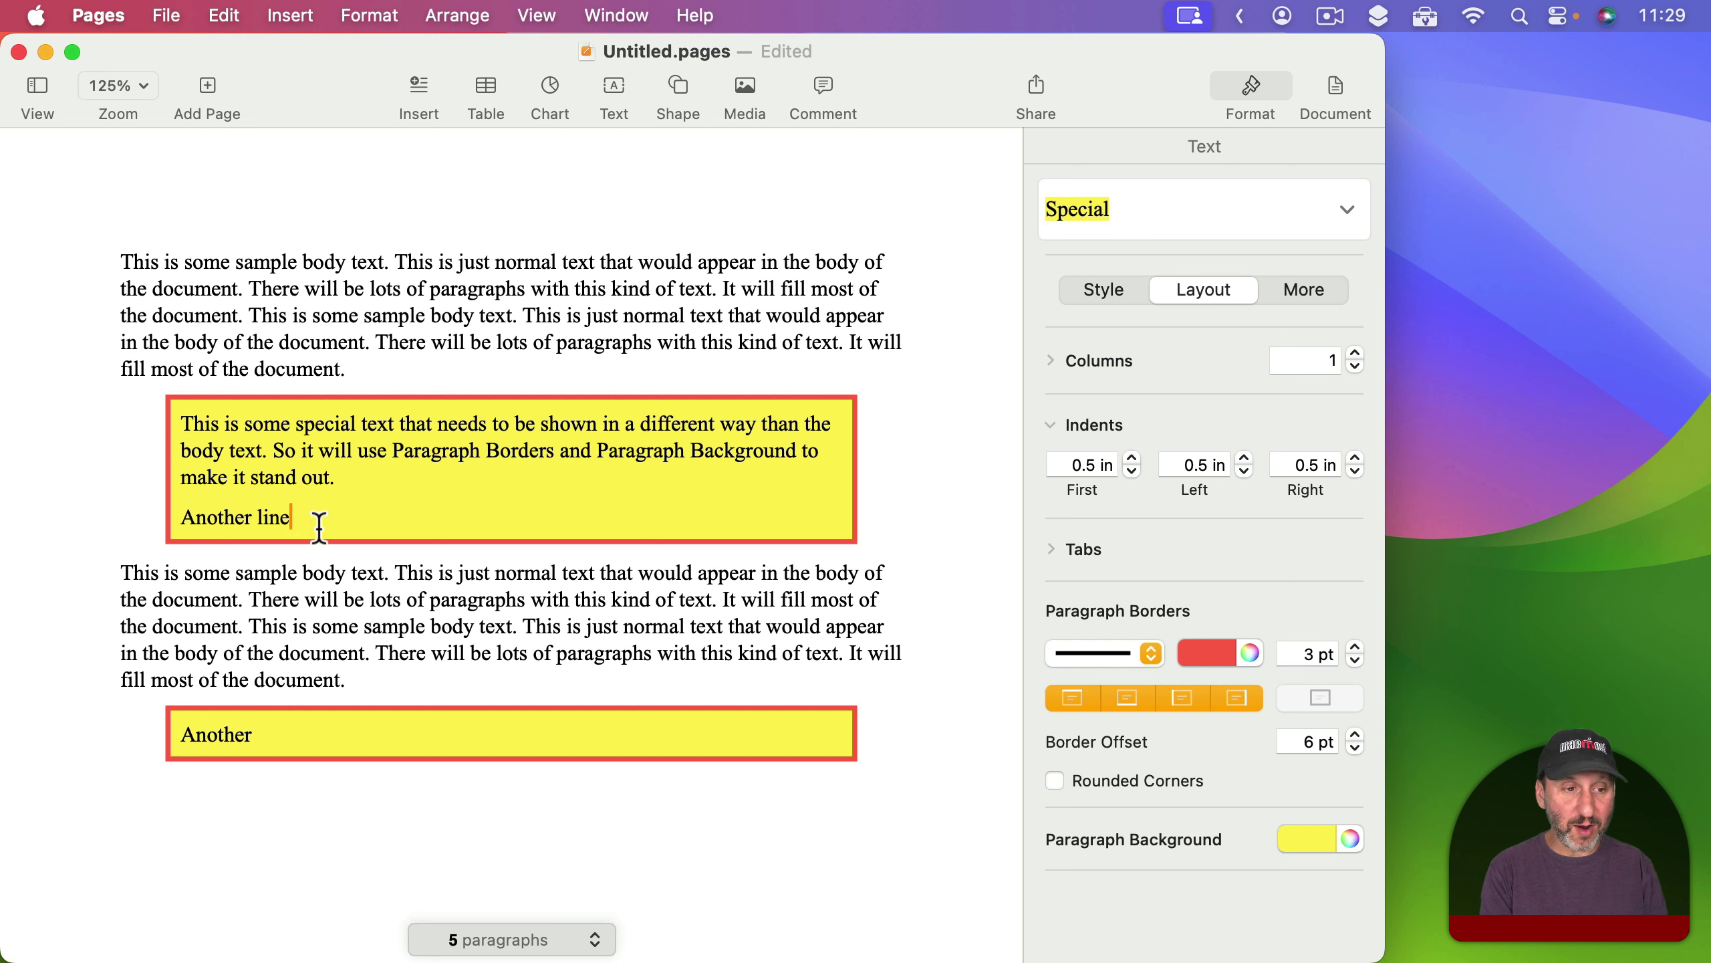
{"action": "key", "text": "Return"}
{"action": "type", "text": "Three"}
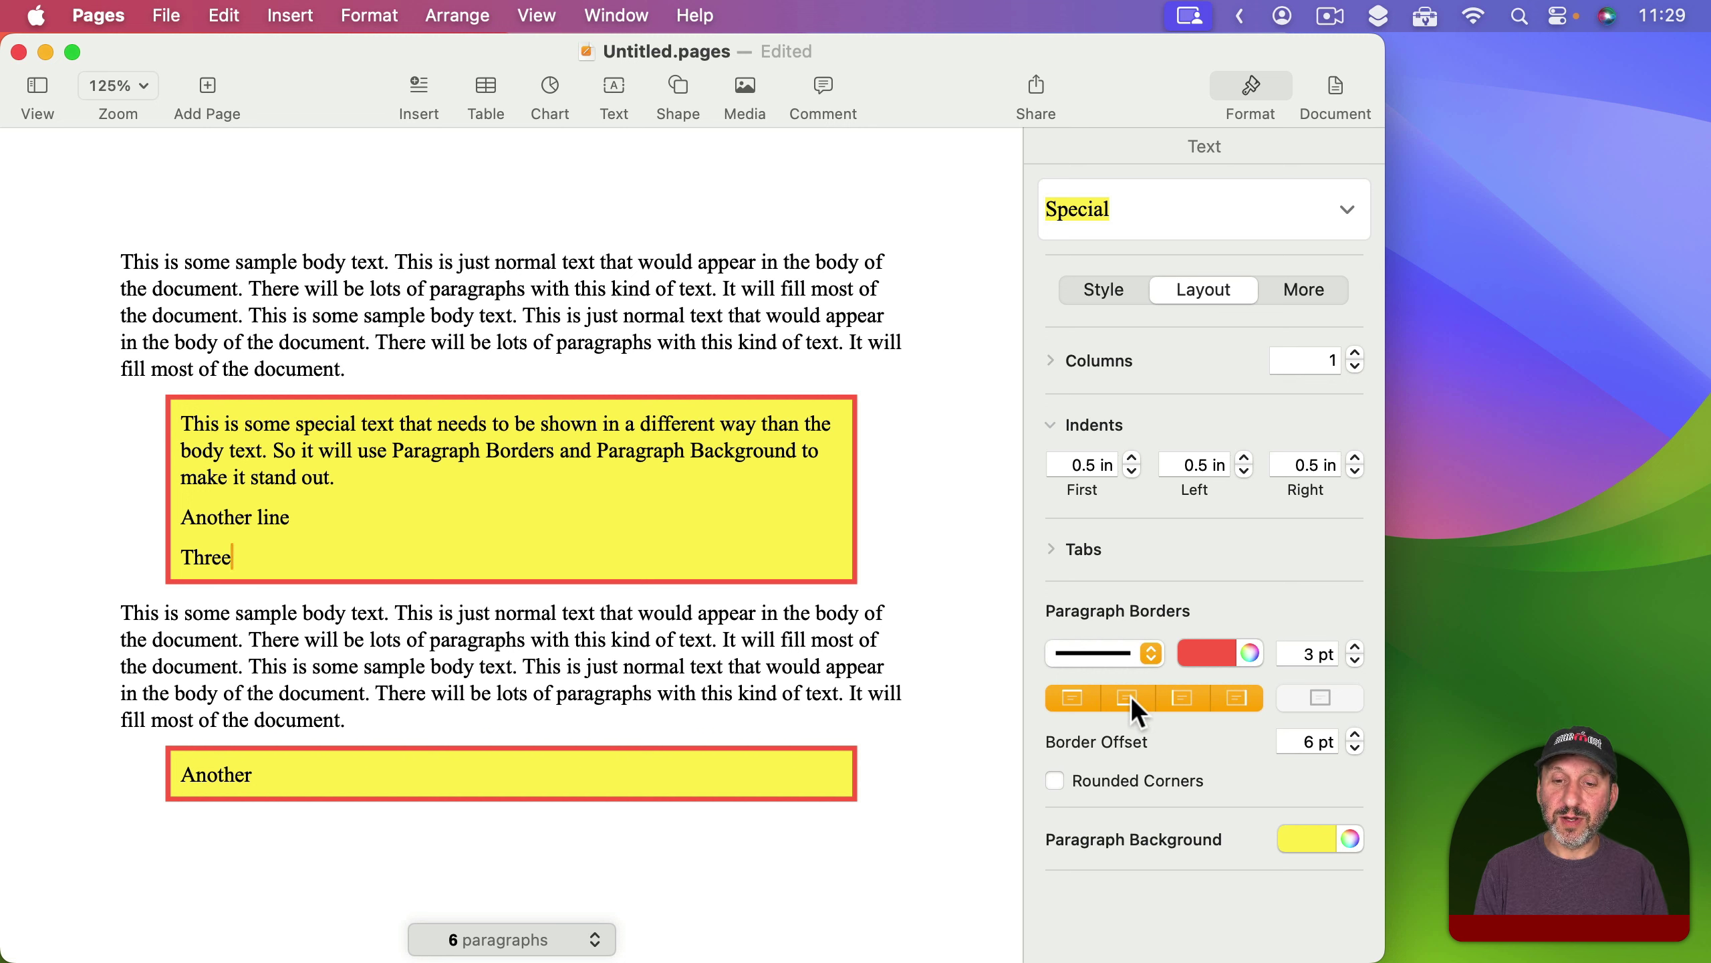
{"action": "left_click", "coordinate": [1235, 697]}
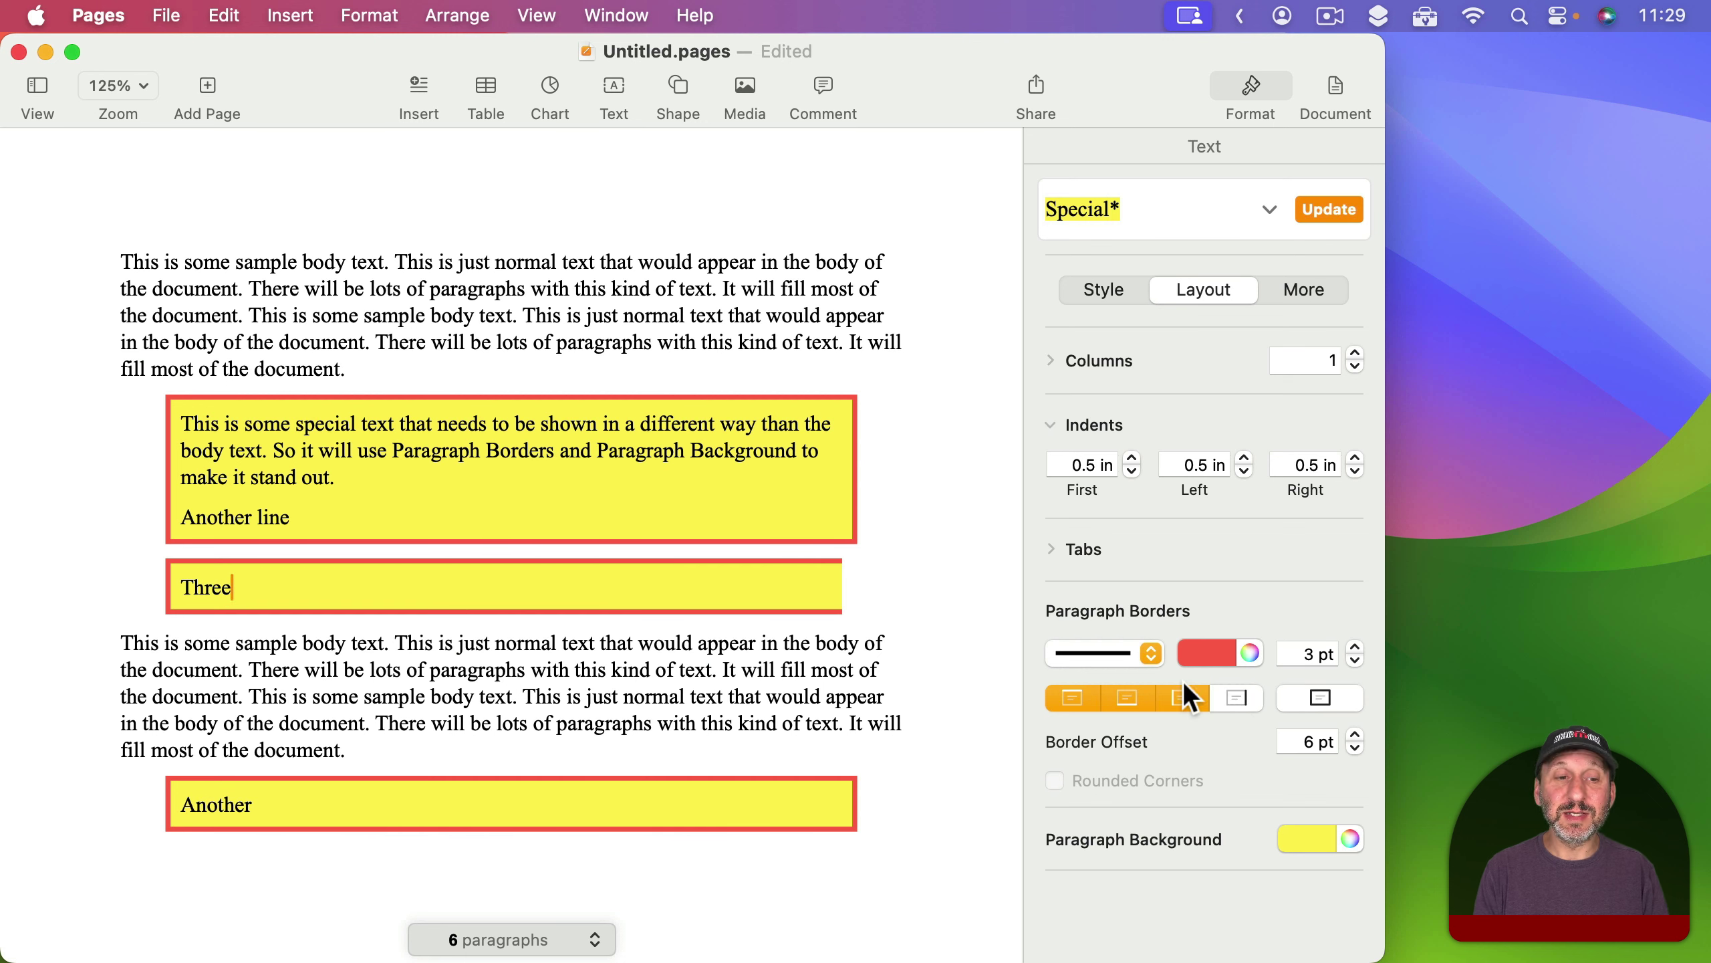
{"action": "left_click", "coordinate": [1238, 701]}
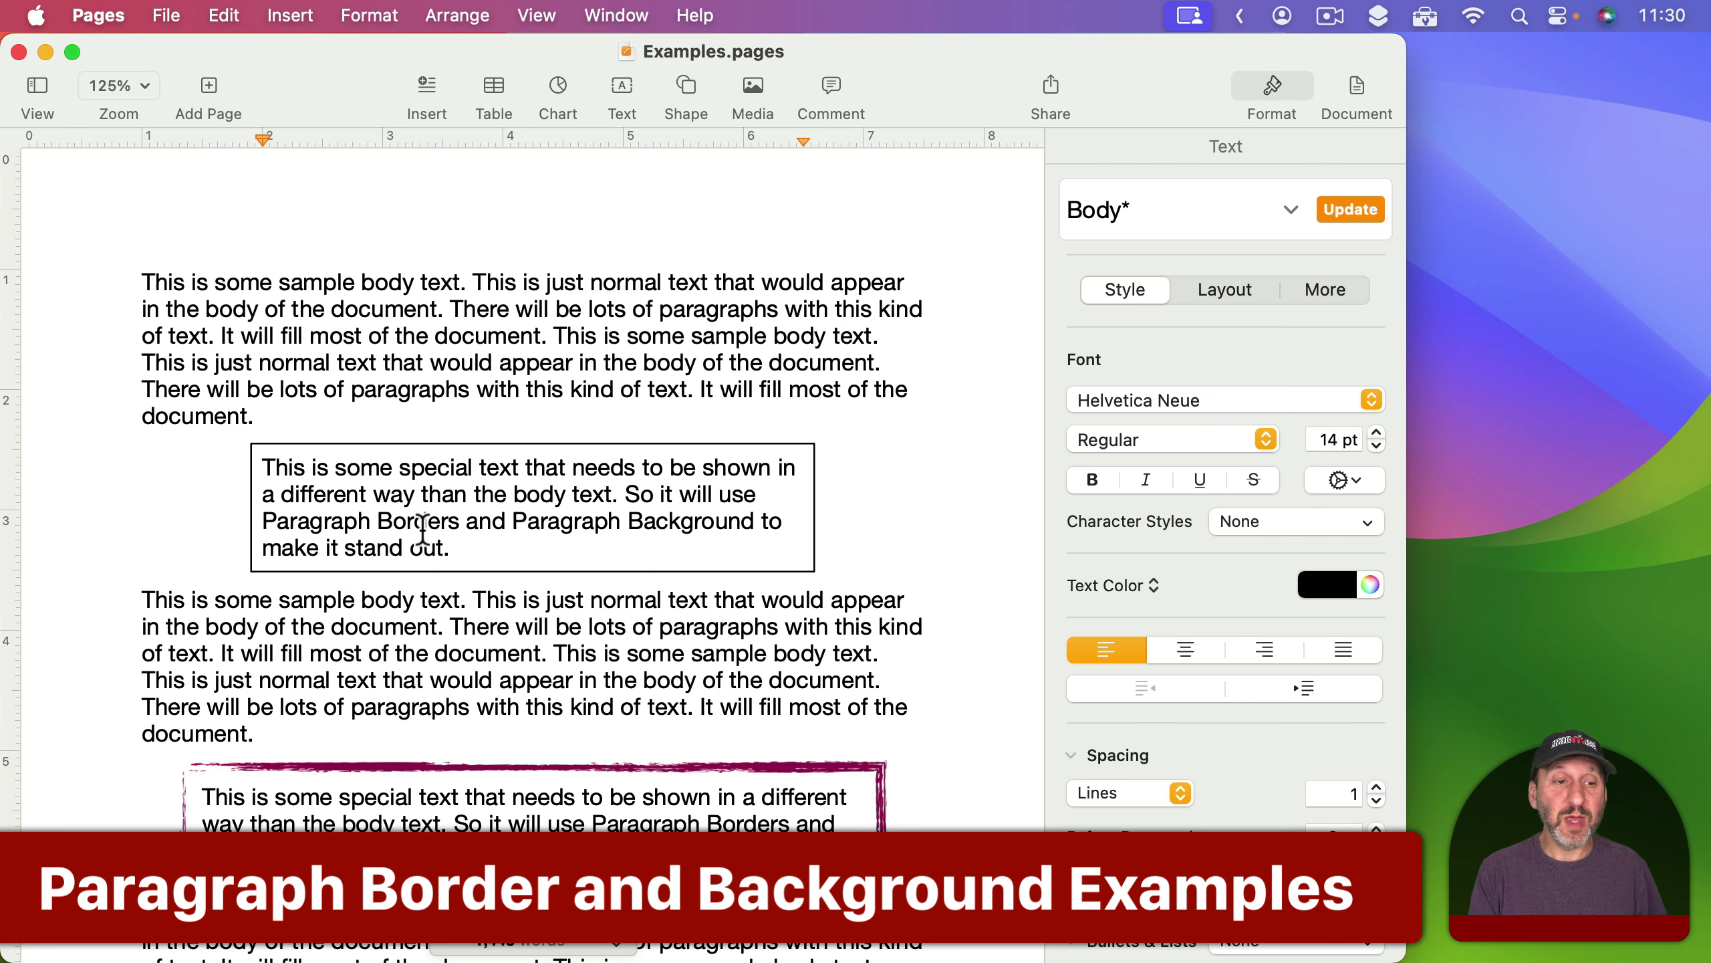
Show the black-bordered paragraph's 1 in indents and 1 pt black box border in the Layout settings.
{"action": "left_click", "coordinate": [263, 465]}
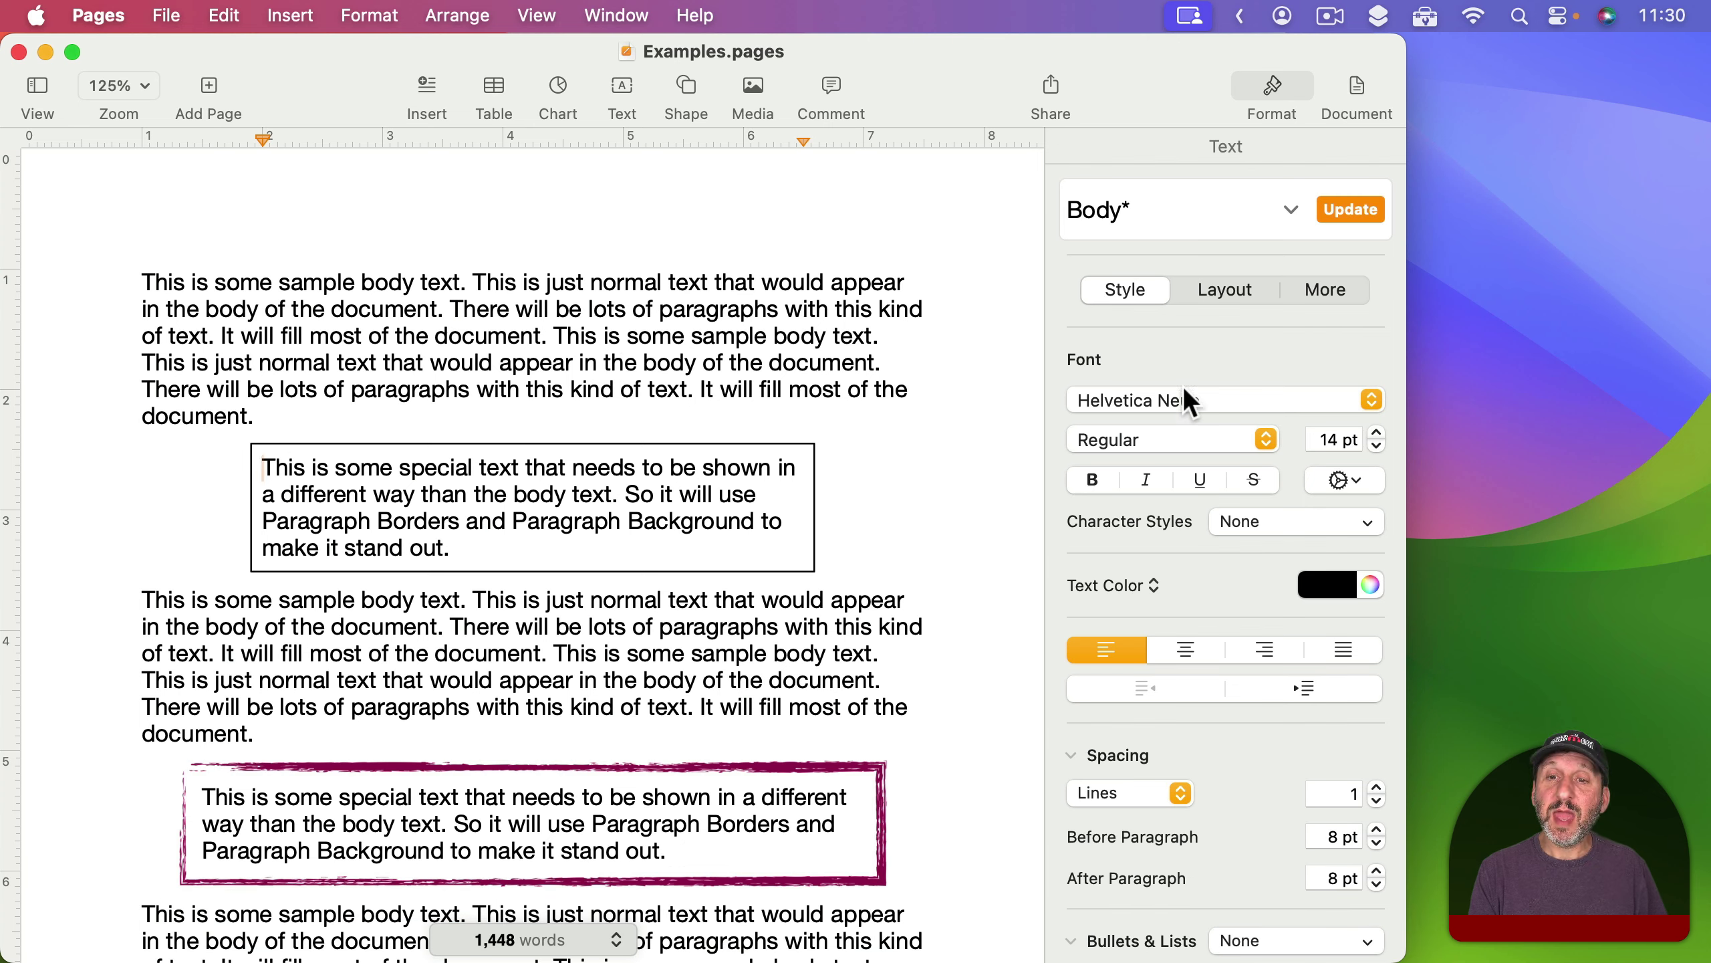
{"action": "left_click", "coordinate": [1223, 290]}
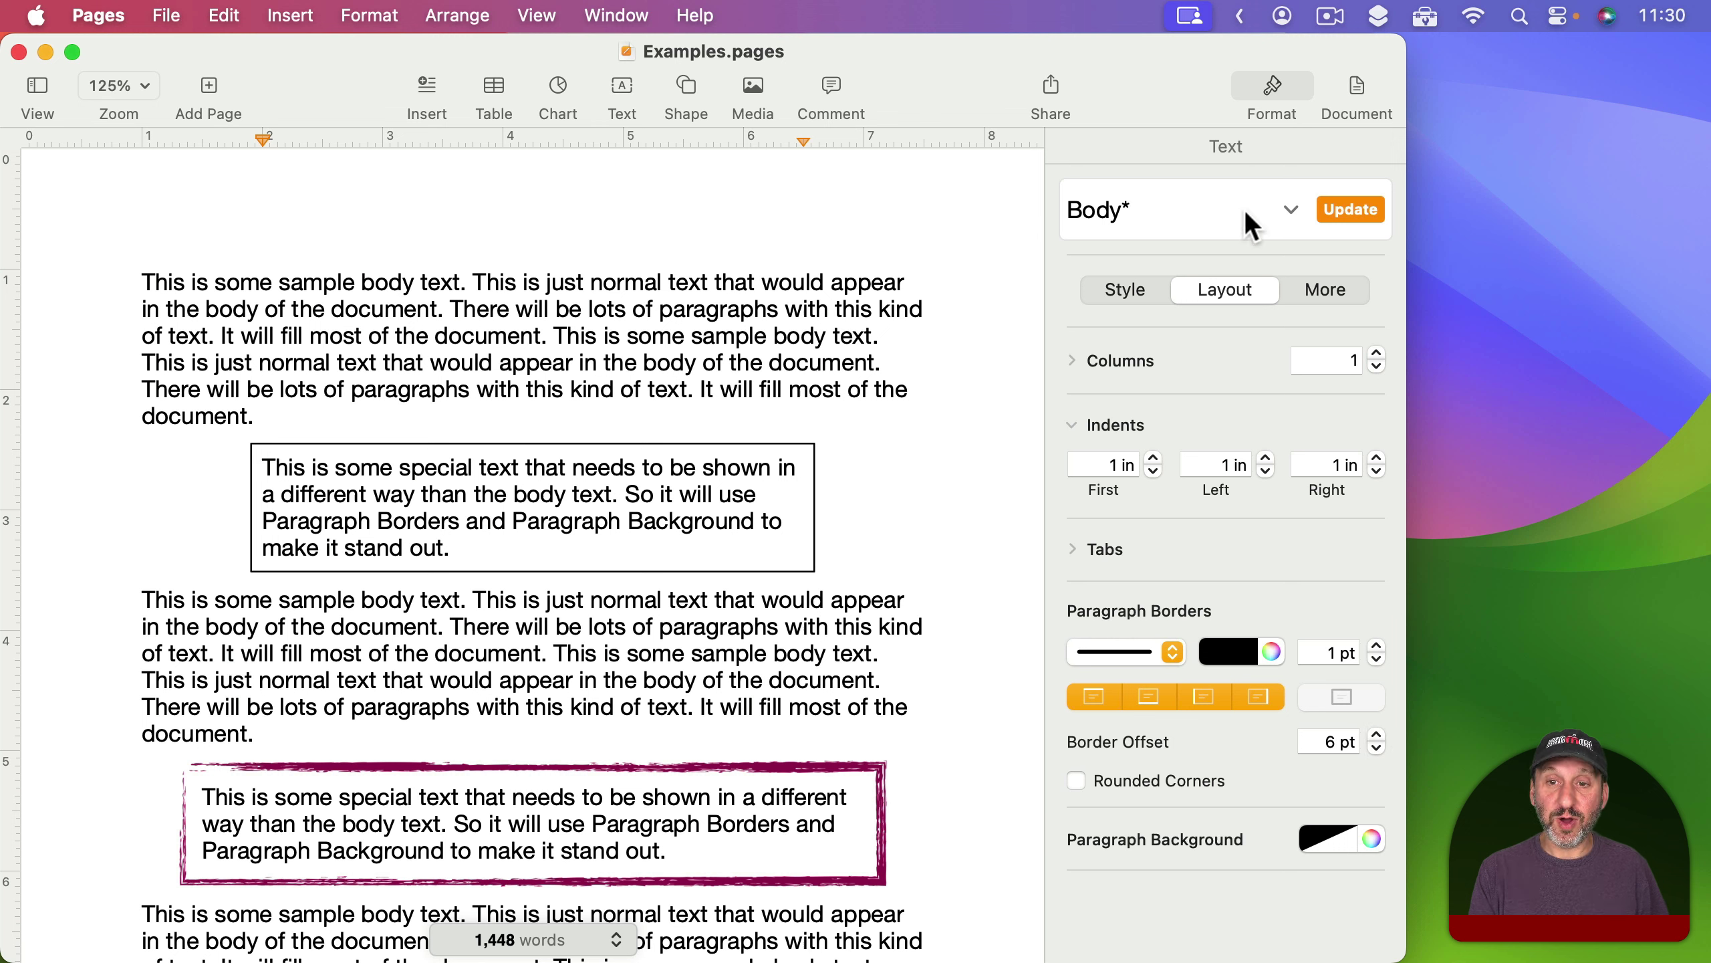
{"action": "left_click", "coordinate": [1139, 289]}
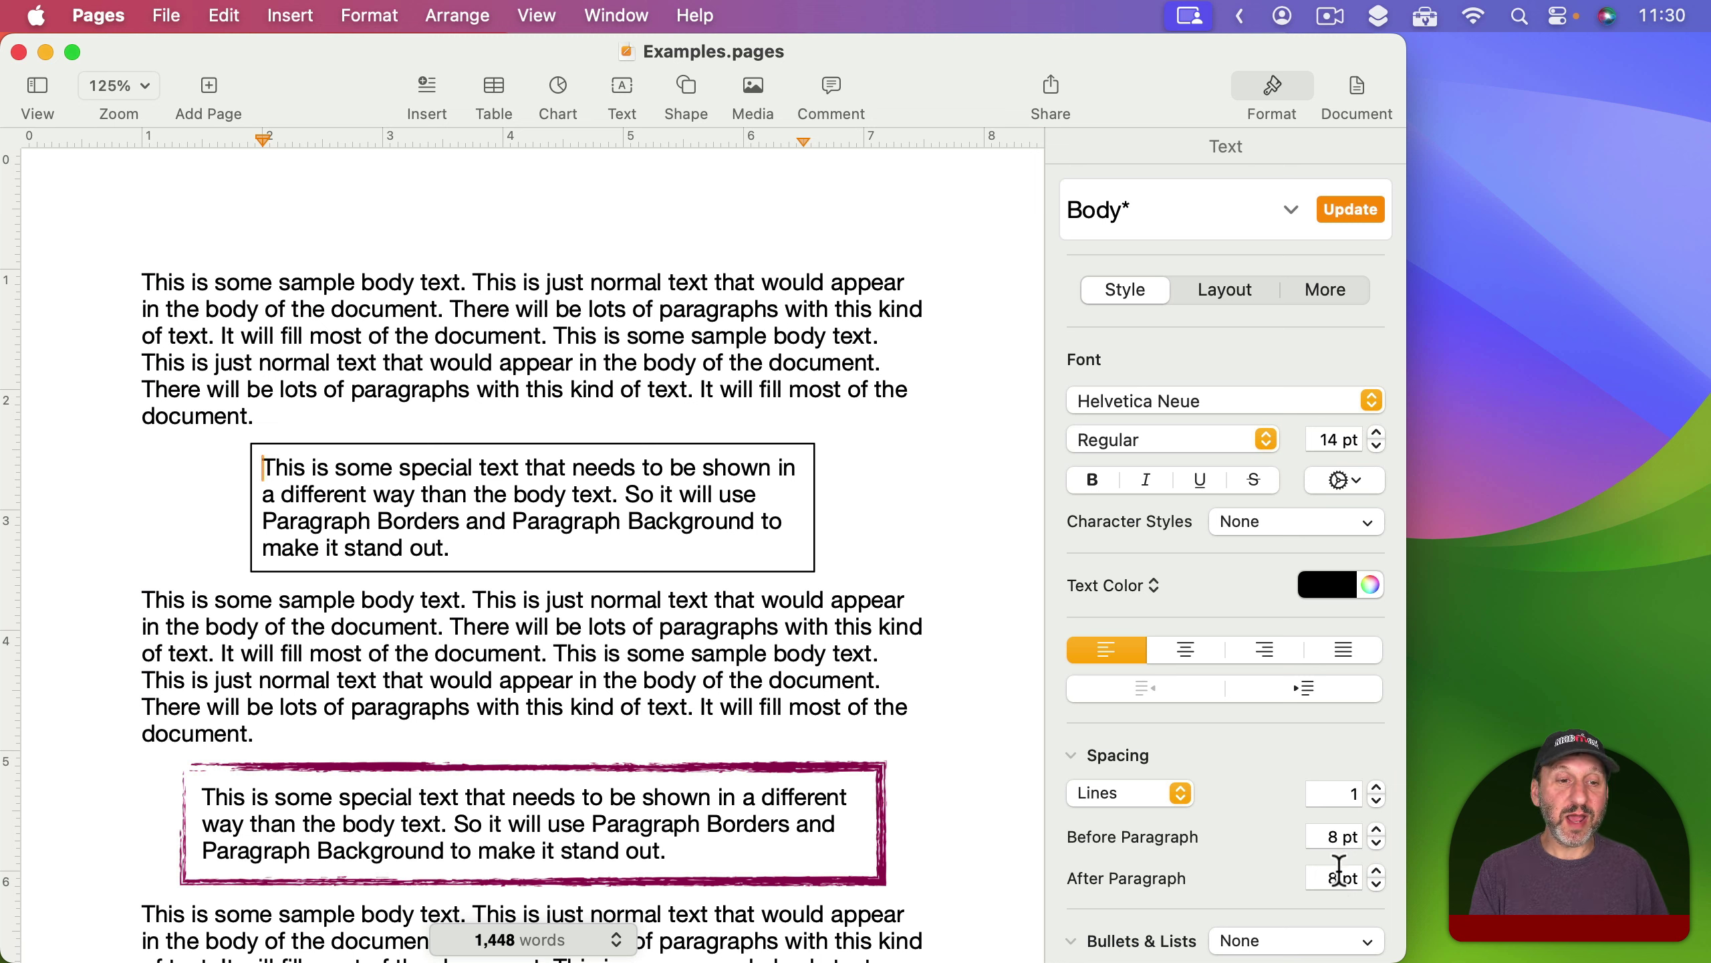
{"action": "left_click", "coordinate": [1234, 294]}
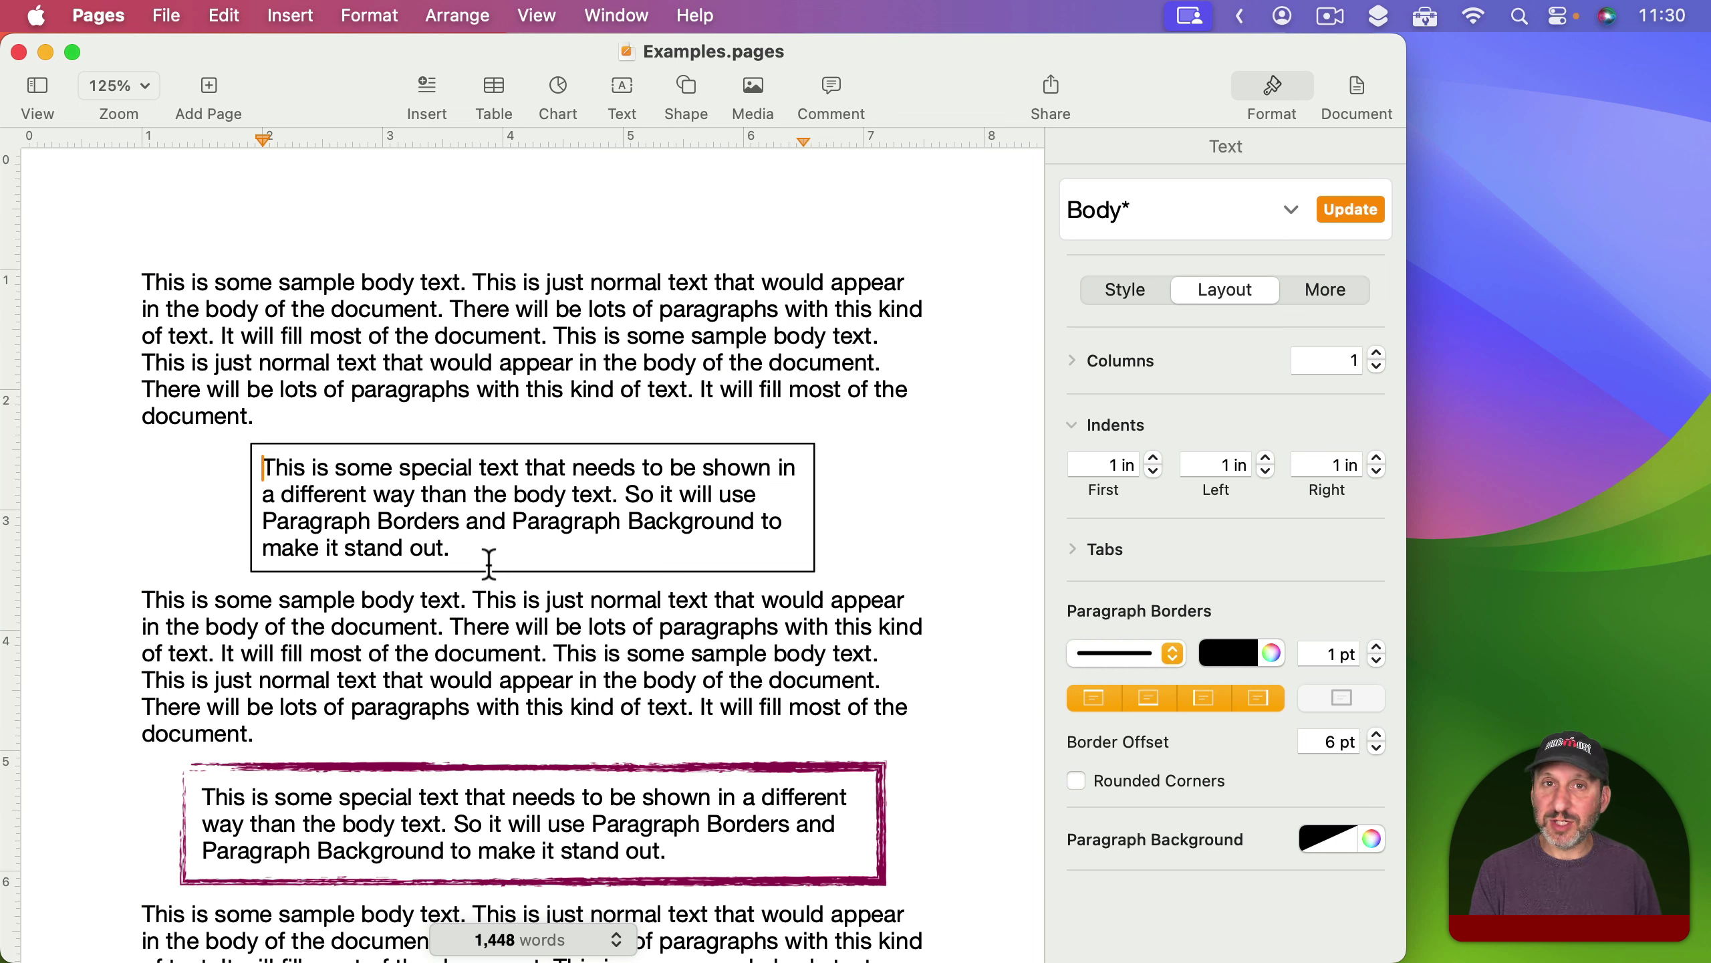
Check the border line style of the purple brush-bordered paragraph, leaving it unchanged.
{"action": "scroll", "coordinate": [486, 579], "scroll_direction": "down", "scroll_amount": 6}
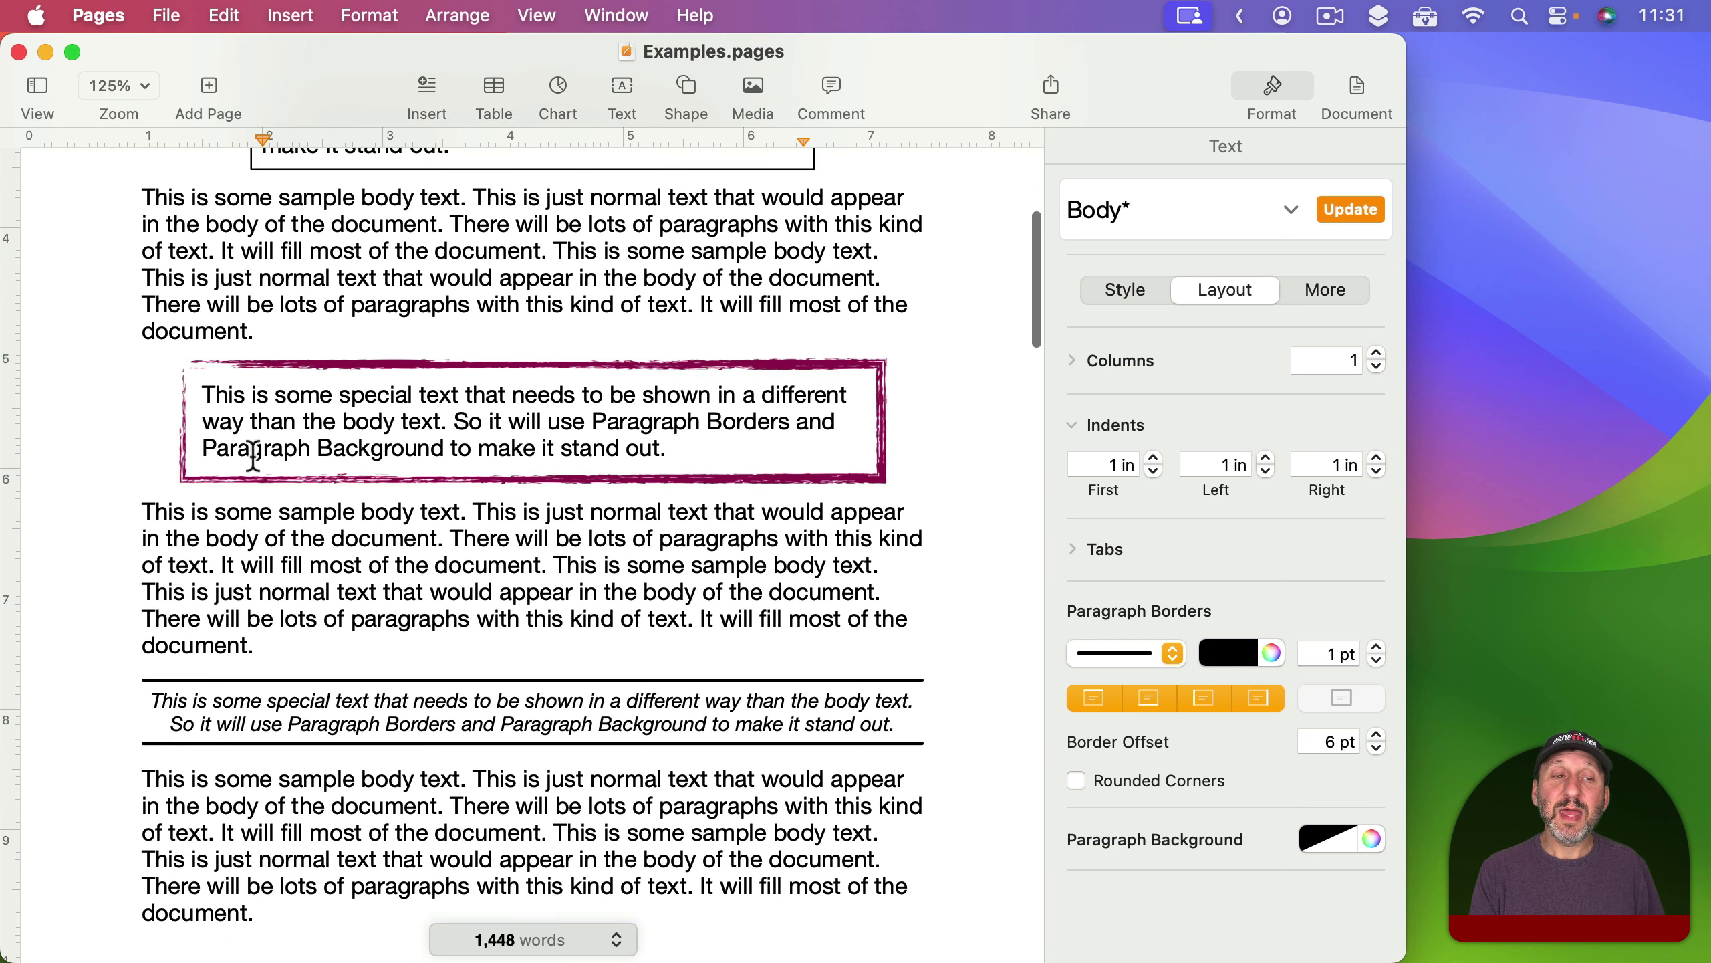
{"action": "left_click", "coordinate": [257, 403]}
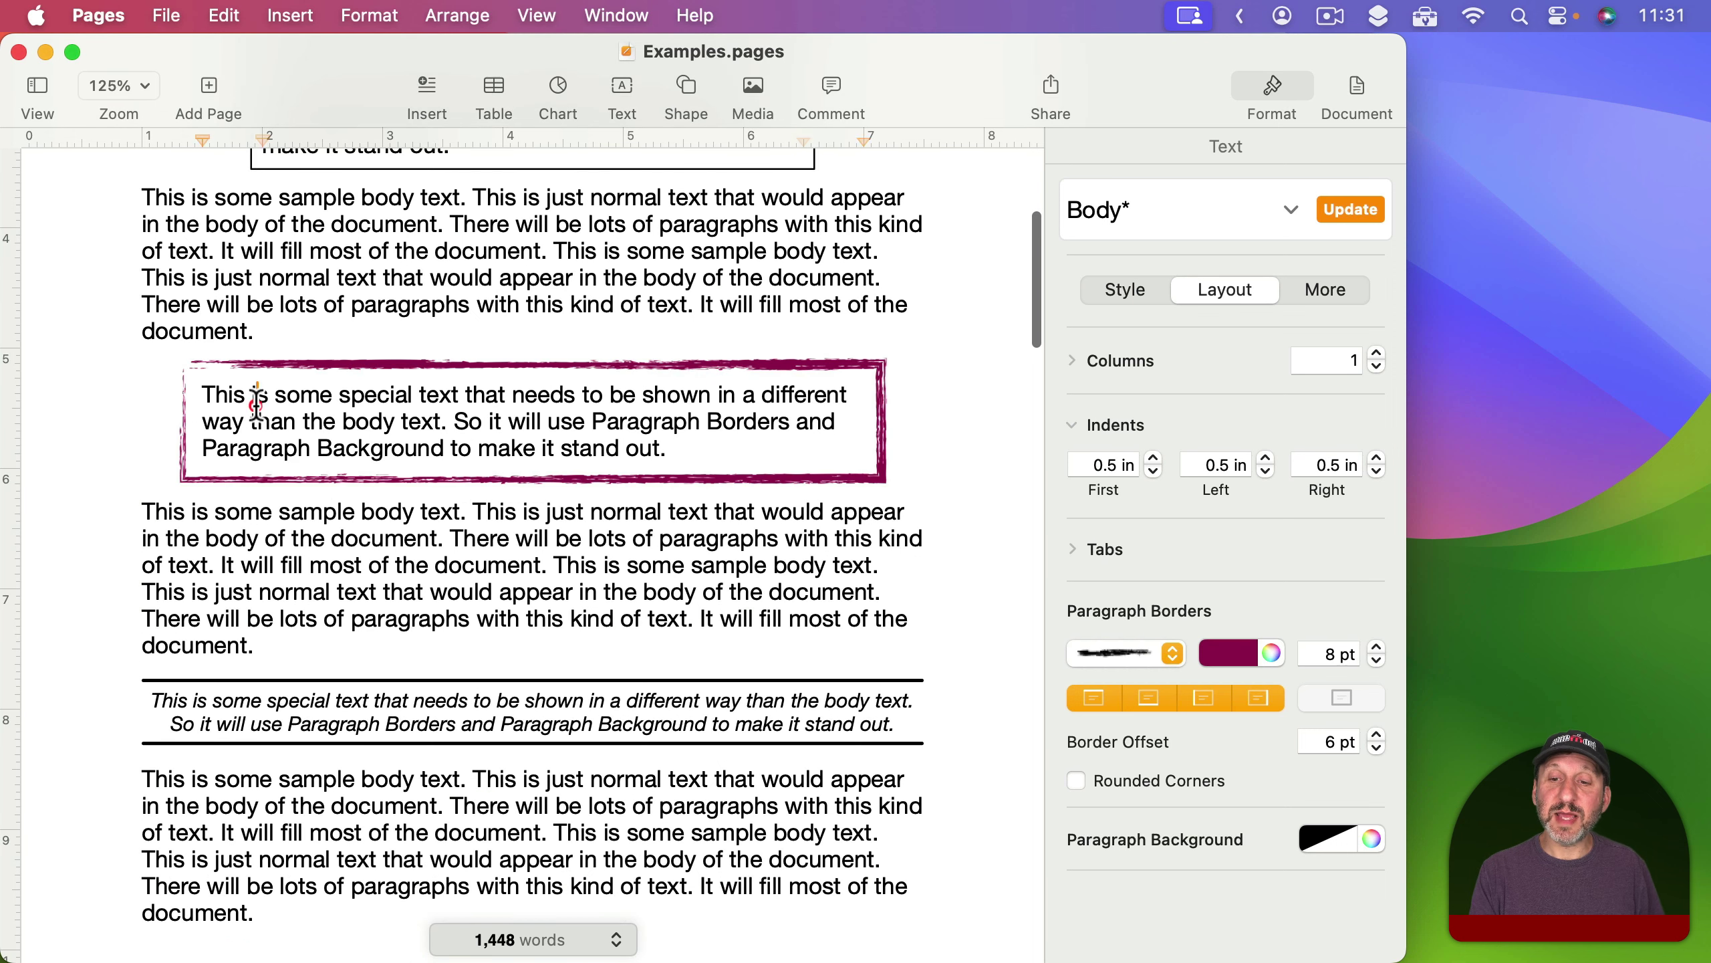
{"action": "left_click", "coordinate": [1133, 648]}
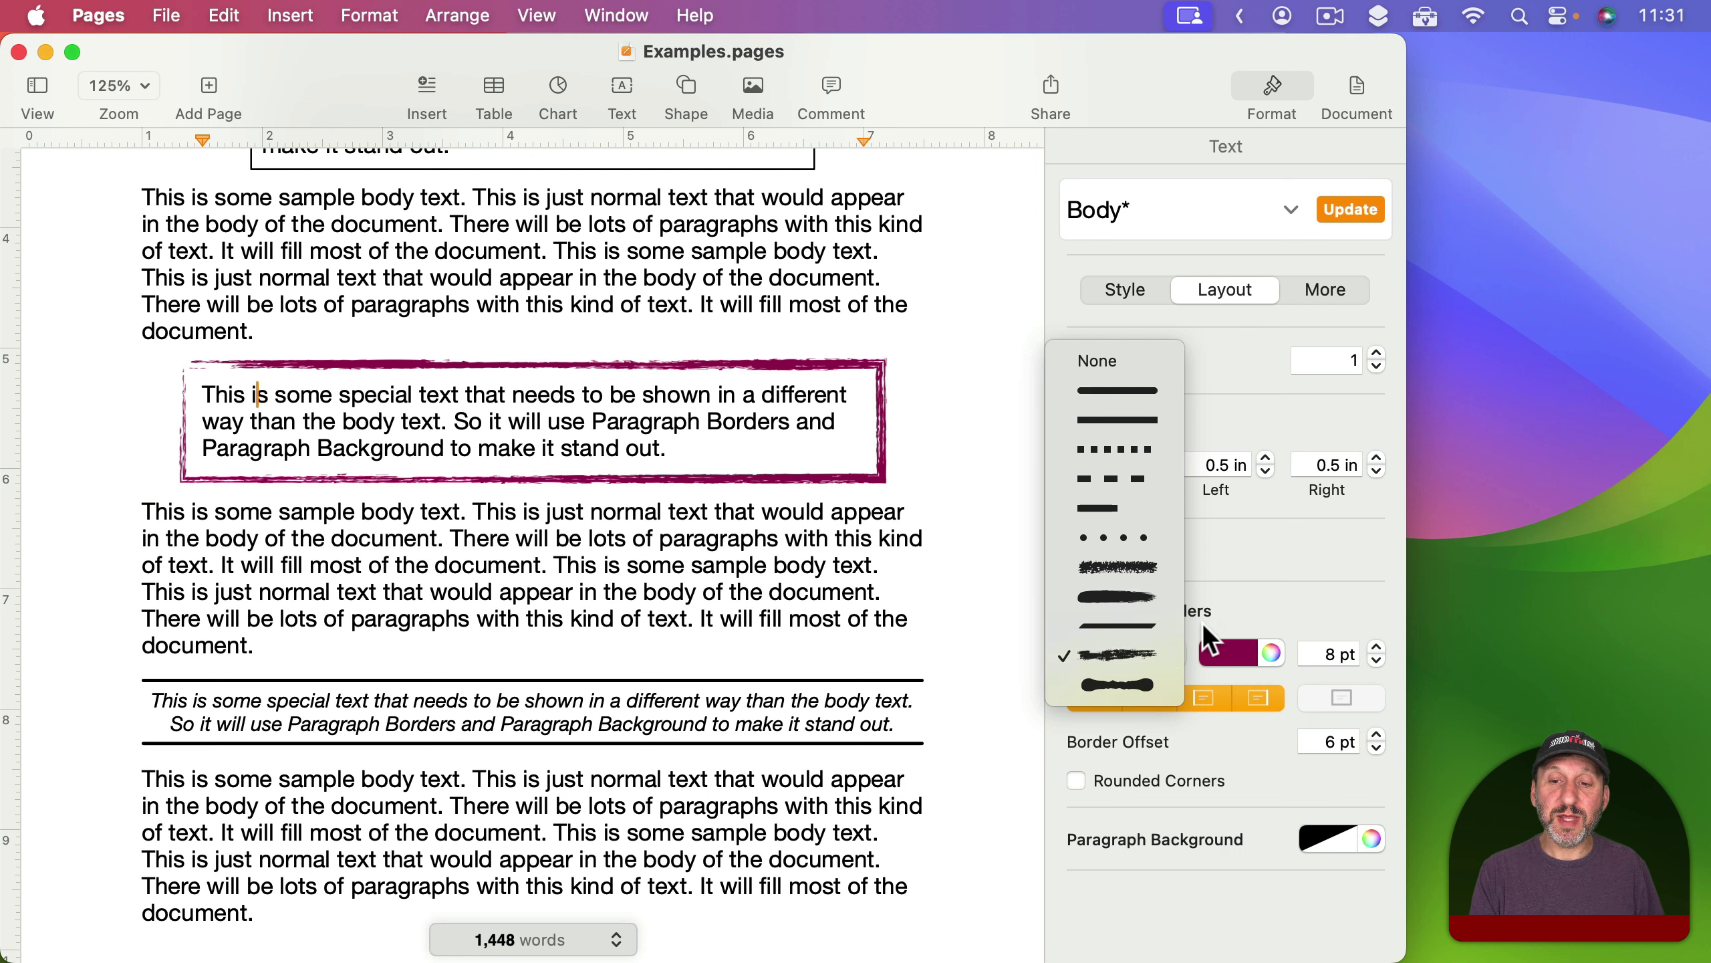
{"action": "left_click", "coordinate": [1248, 614]}
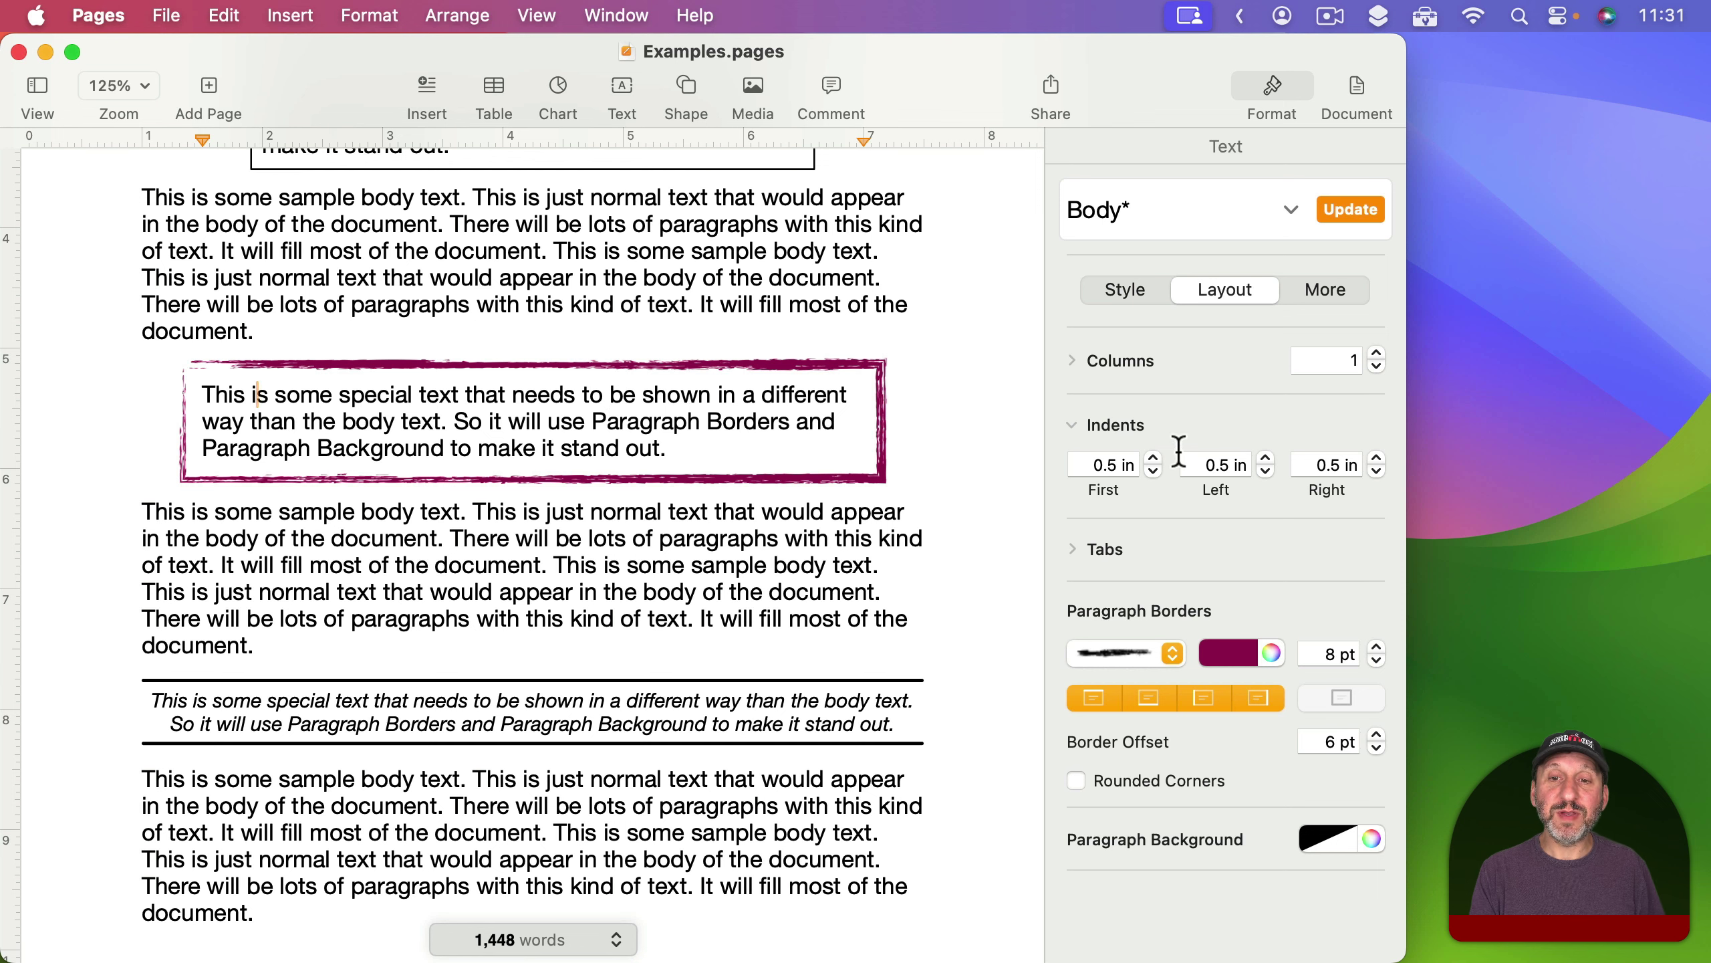
Add a left border to the italic ruled paragraph, then remove it again.
{"action": "scroll", "coordinate": [523, 486], "scroll_direction": "down", "scroll_amount": 5}
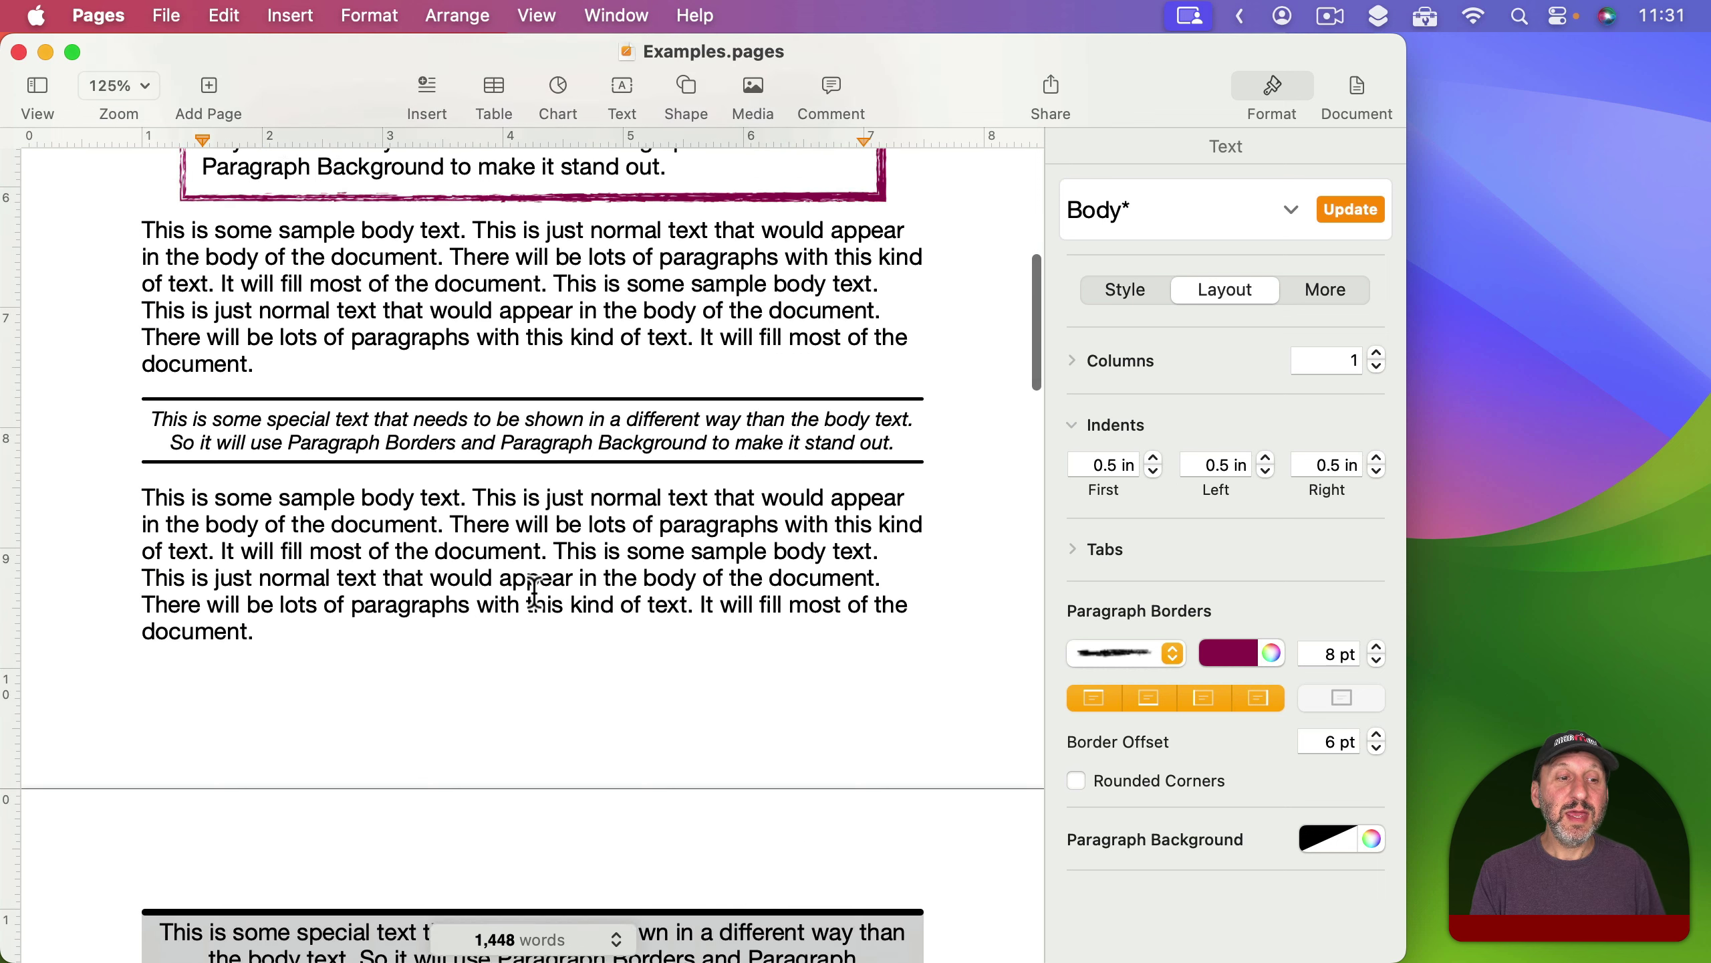
{"action": "left_click", "coordinate": [506, 379]}
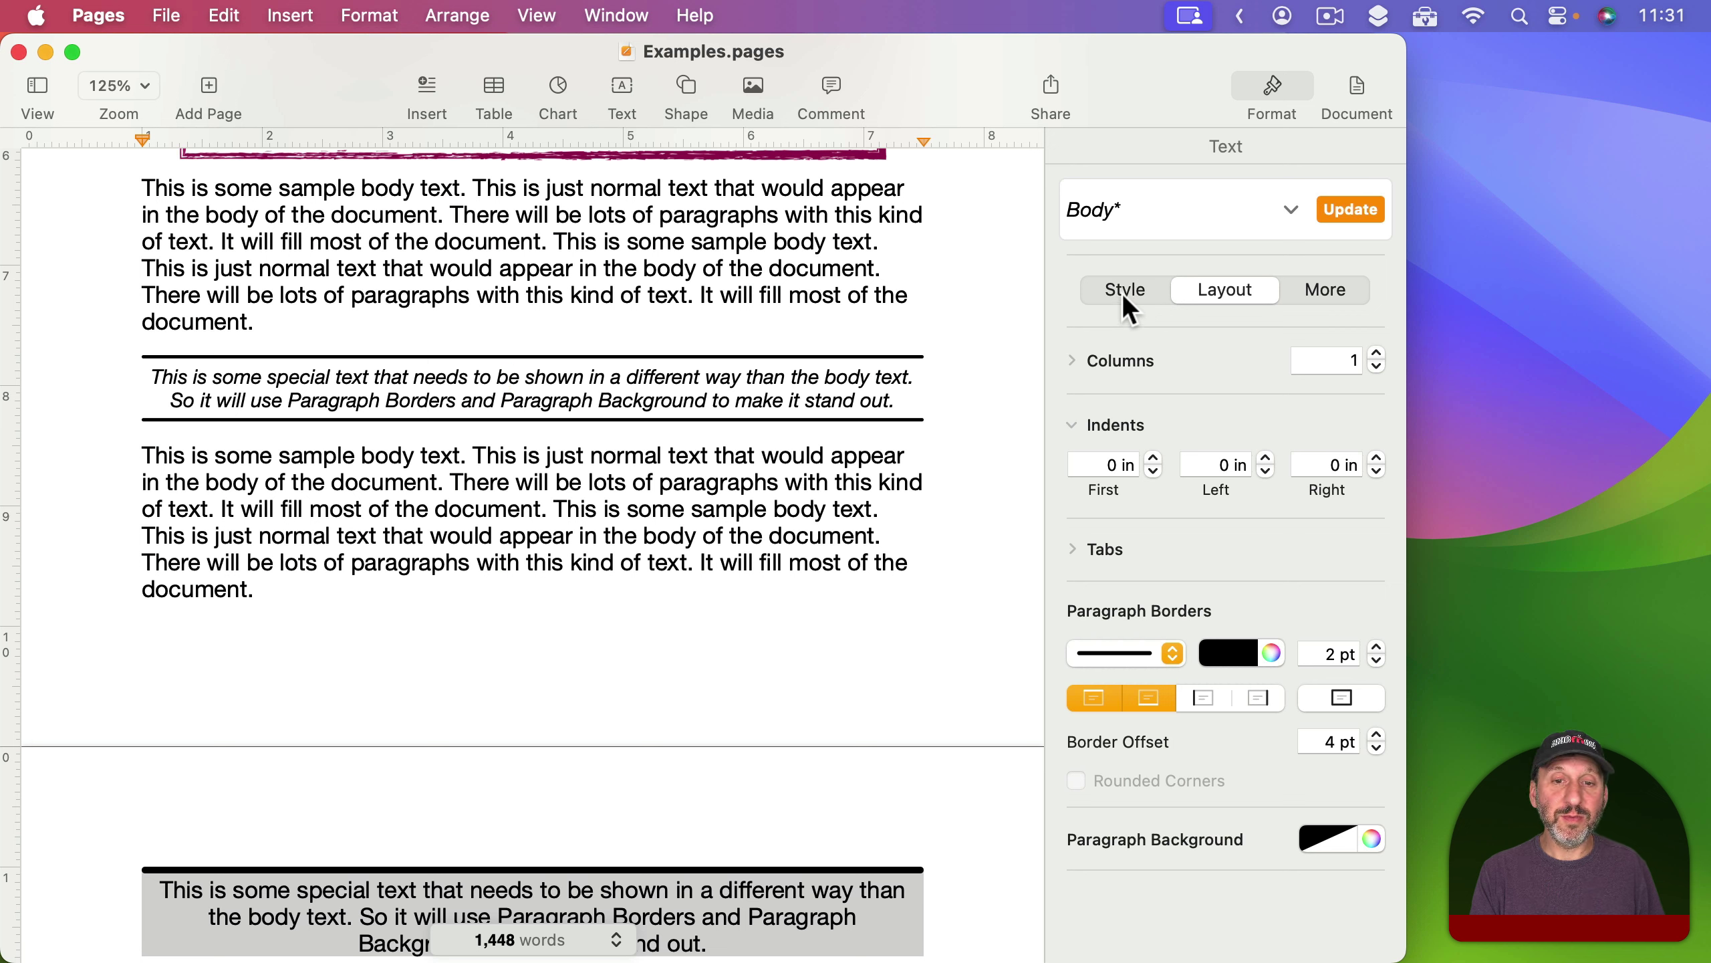
{"action": "left_click", "coordinate": [1203, 699]}
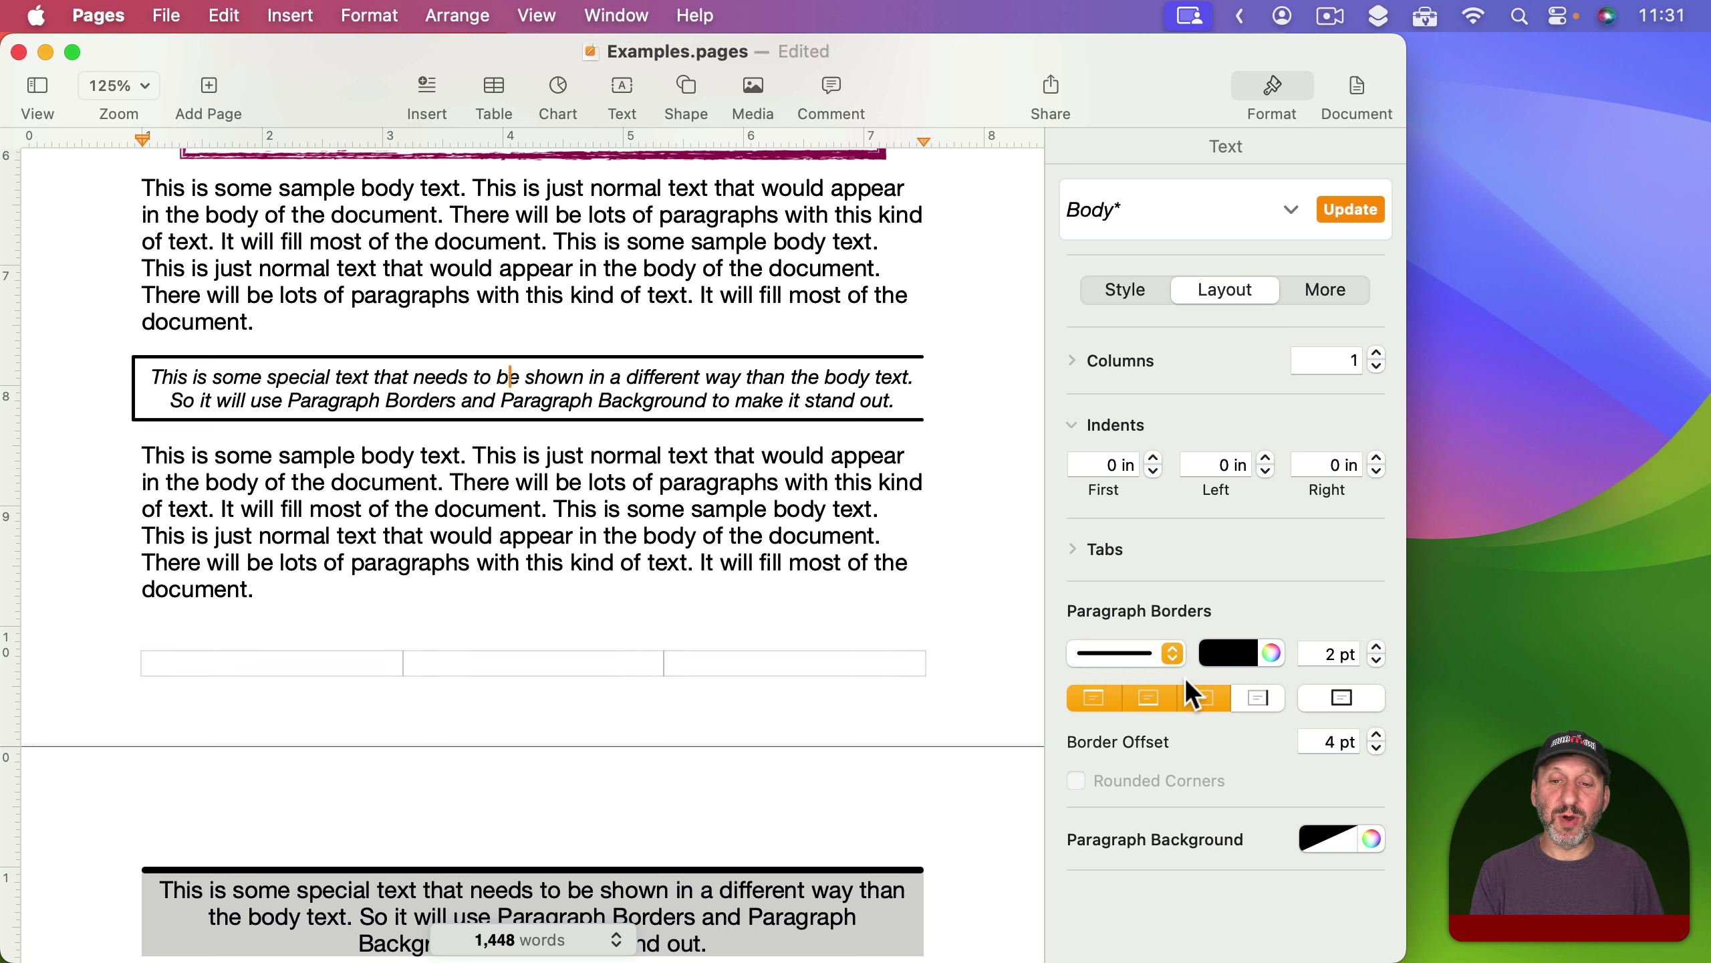
{"action": "left_click", "coordinate": [1203, 699]}
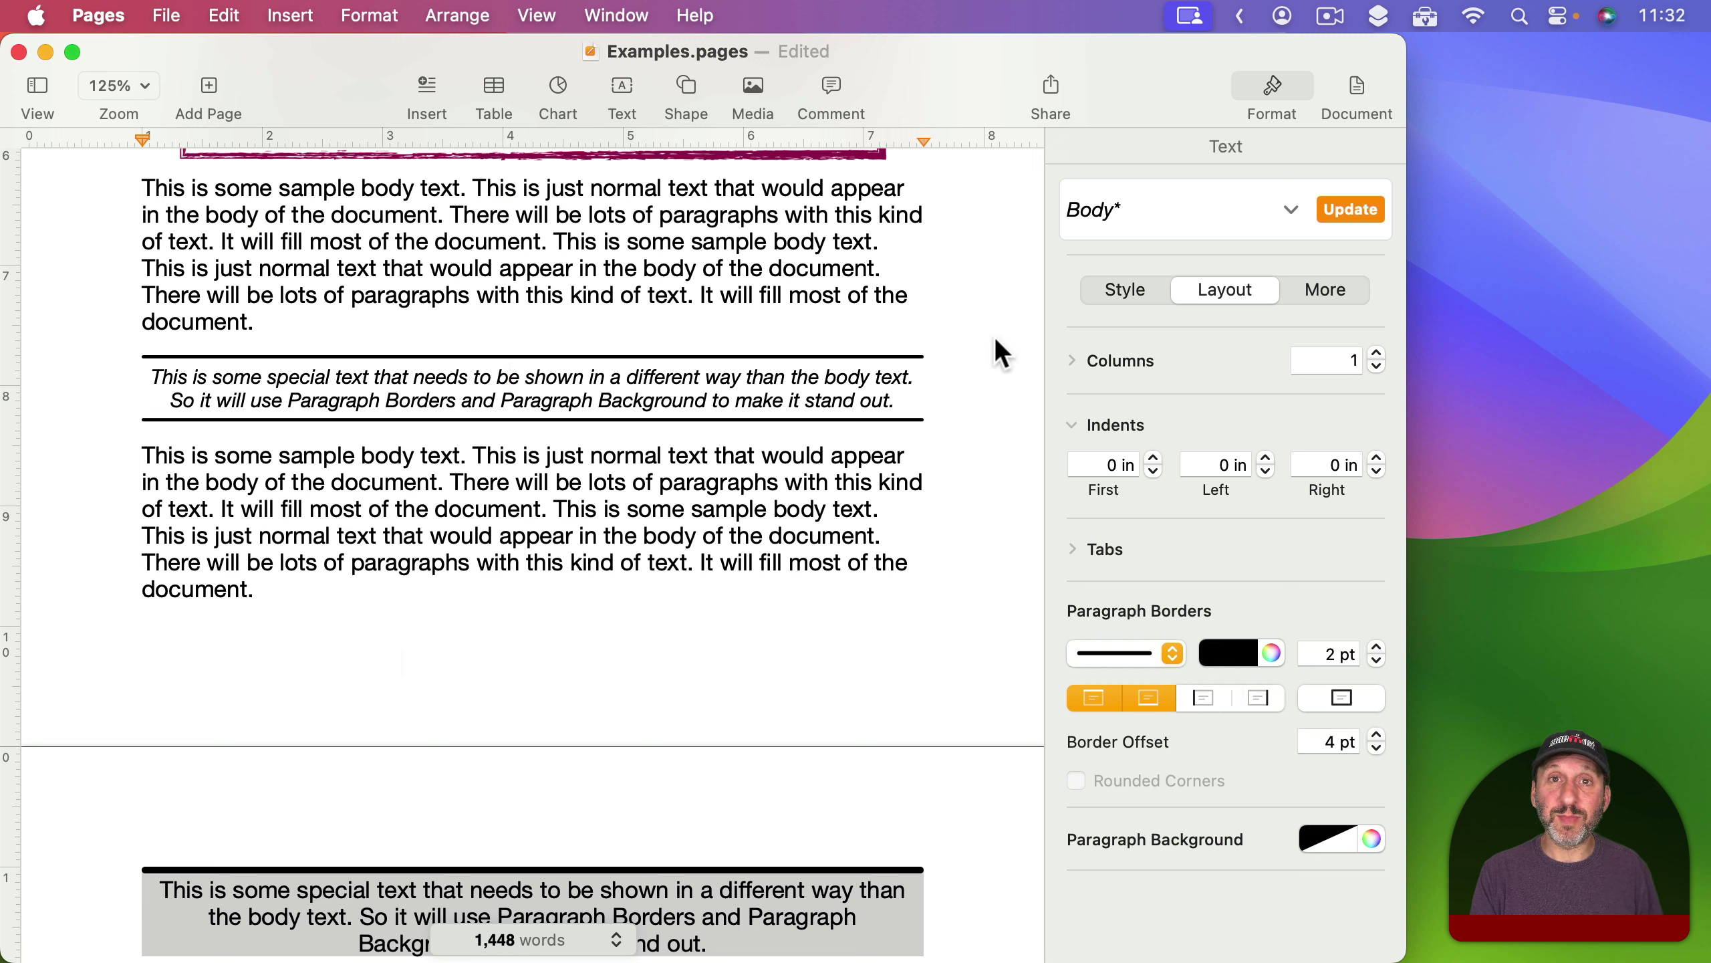
Check the grey-background paragraph's border line style, keeping it solid.
{"action": "scroll", "coordinate": [482, 526], "scroll_direction": "down", "scroll_amount": 10}
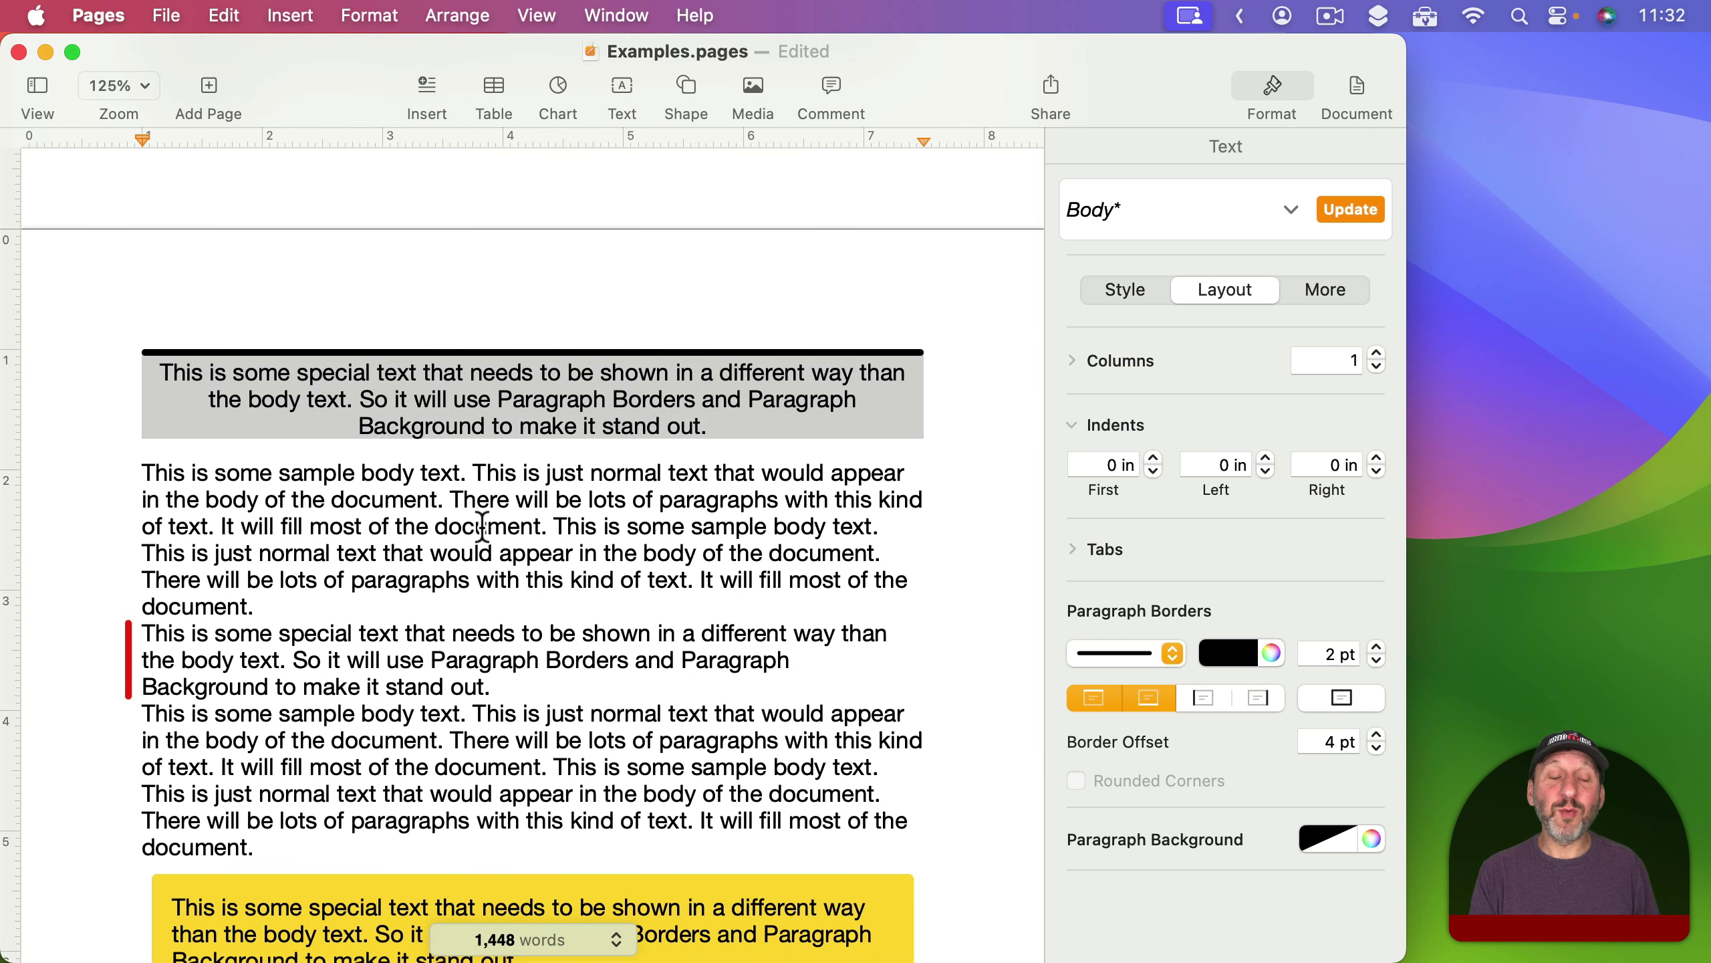
{"action": "left_click", "coordinate": [425, 426]}
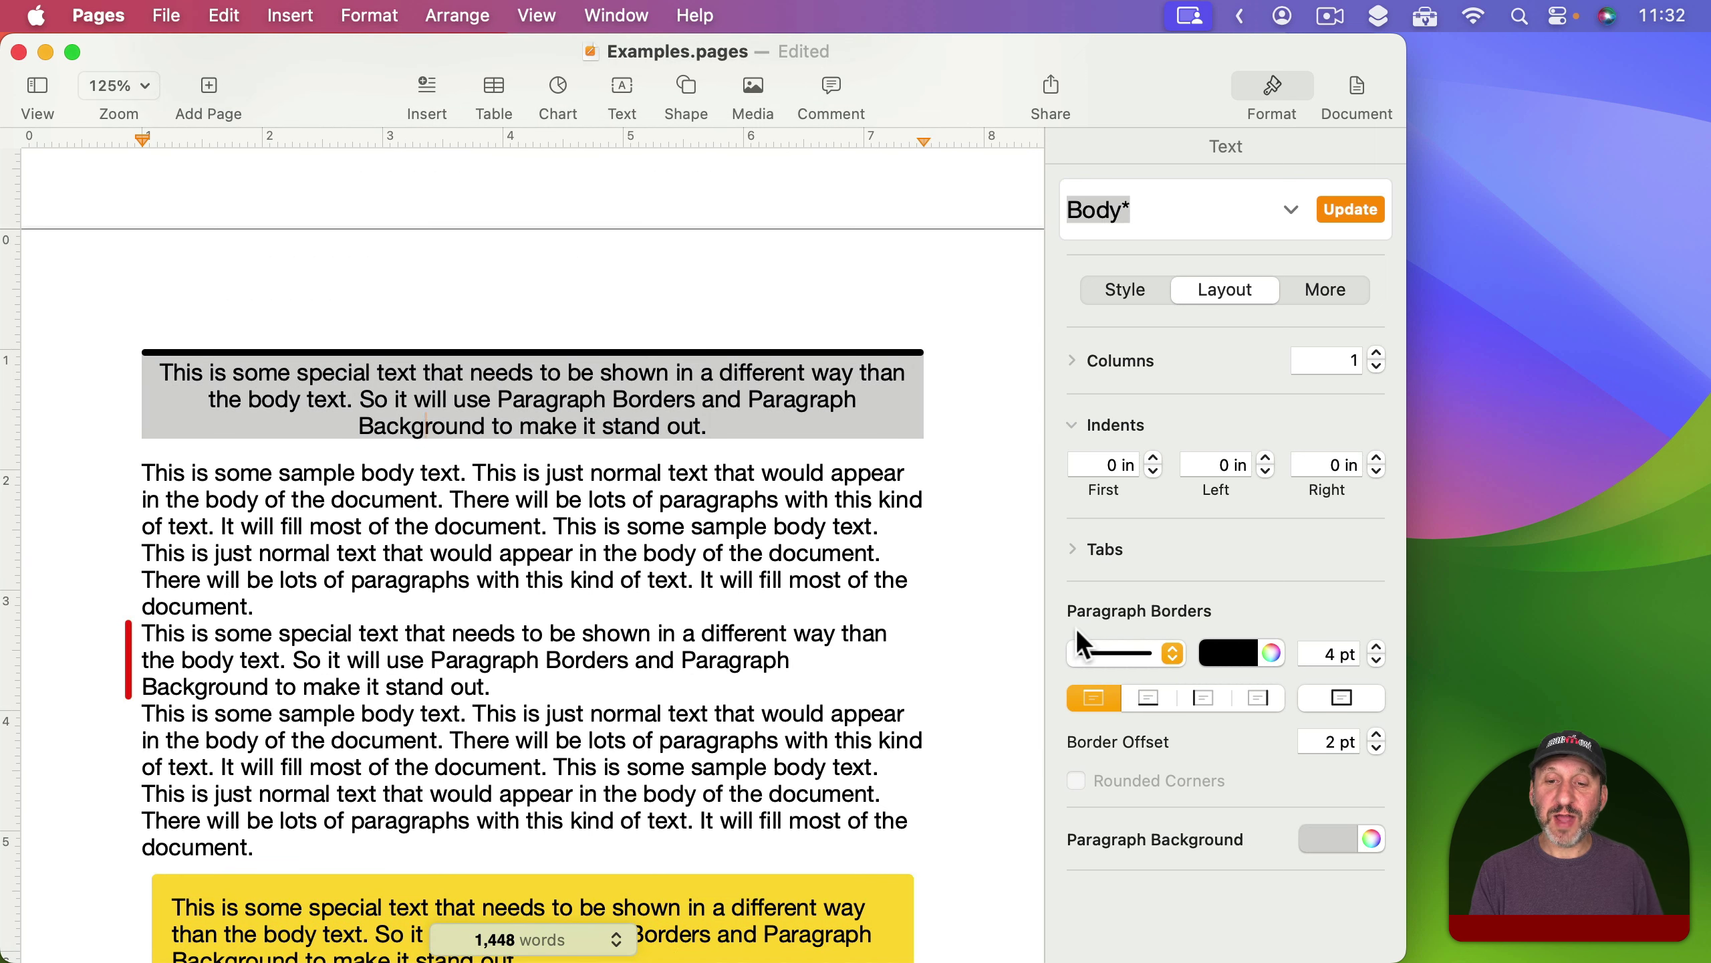
{"action": "left_click", "coordinate": [1150, 651]}
{"action": "left_click", "coordinate": [1174, 654]}
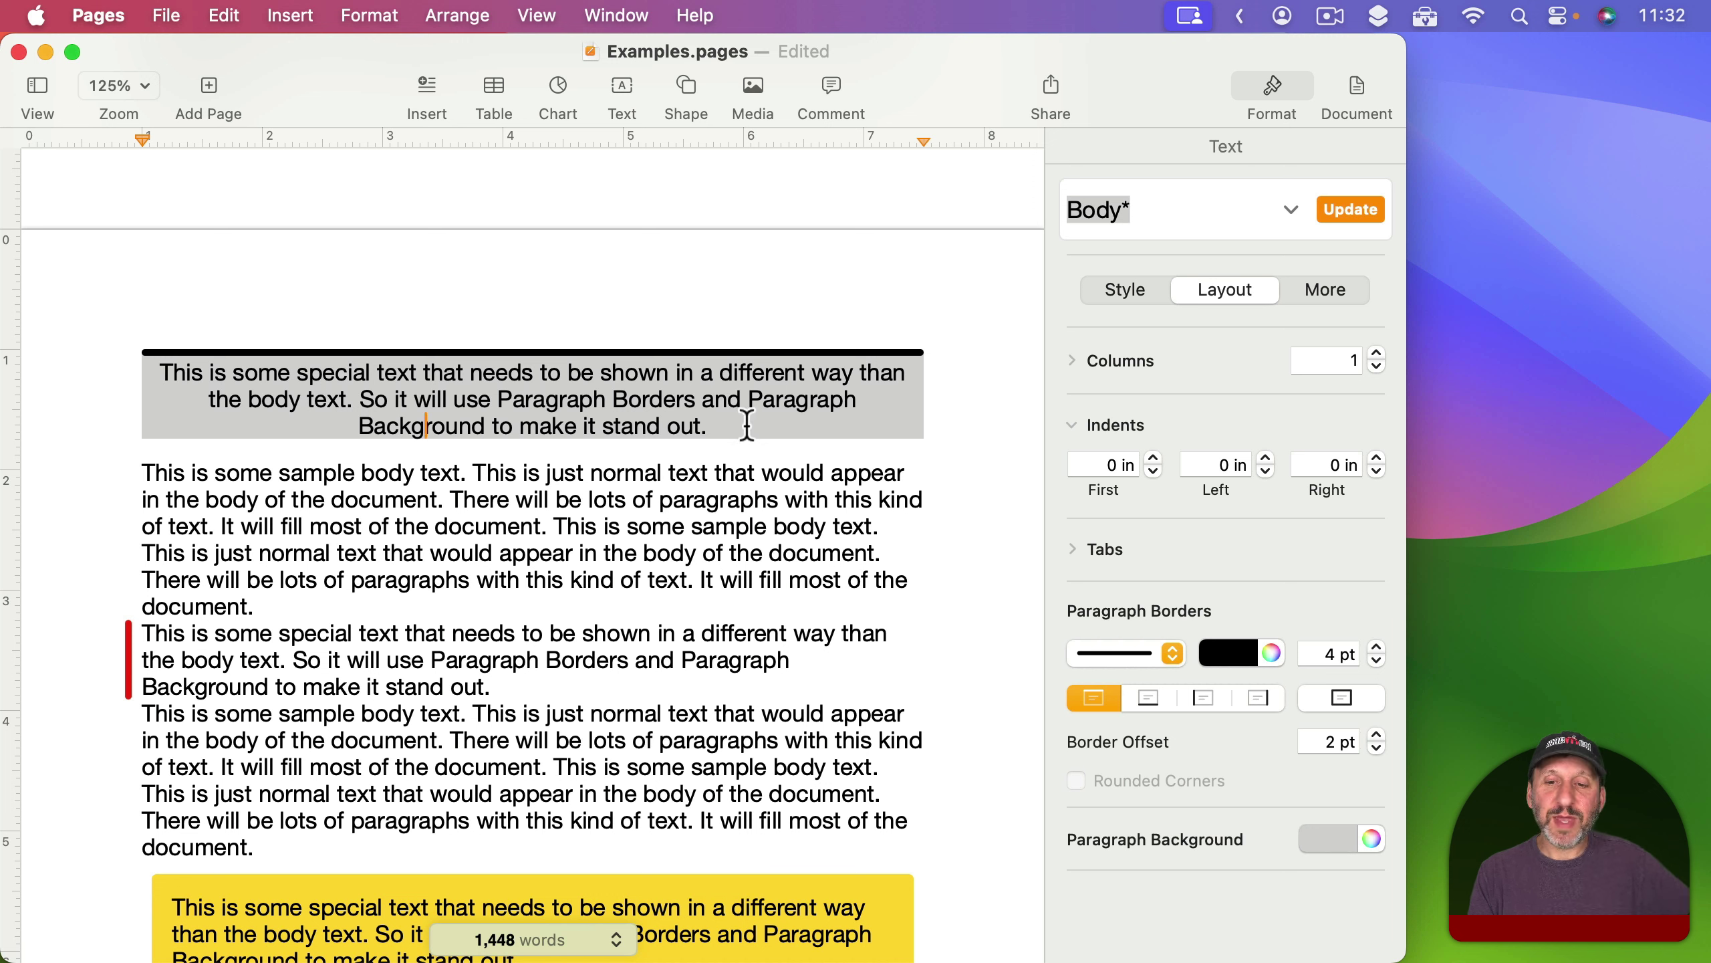
Raise the grey paragraph's space after to 14 pt, then return it to 12 pt.
{"action": "left_click", "coordinate": [1136, 292]}
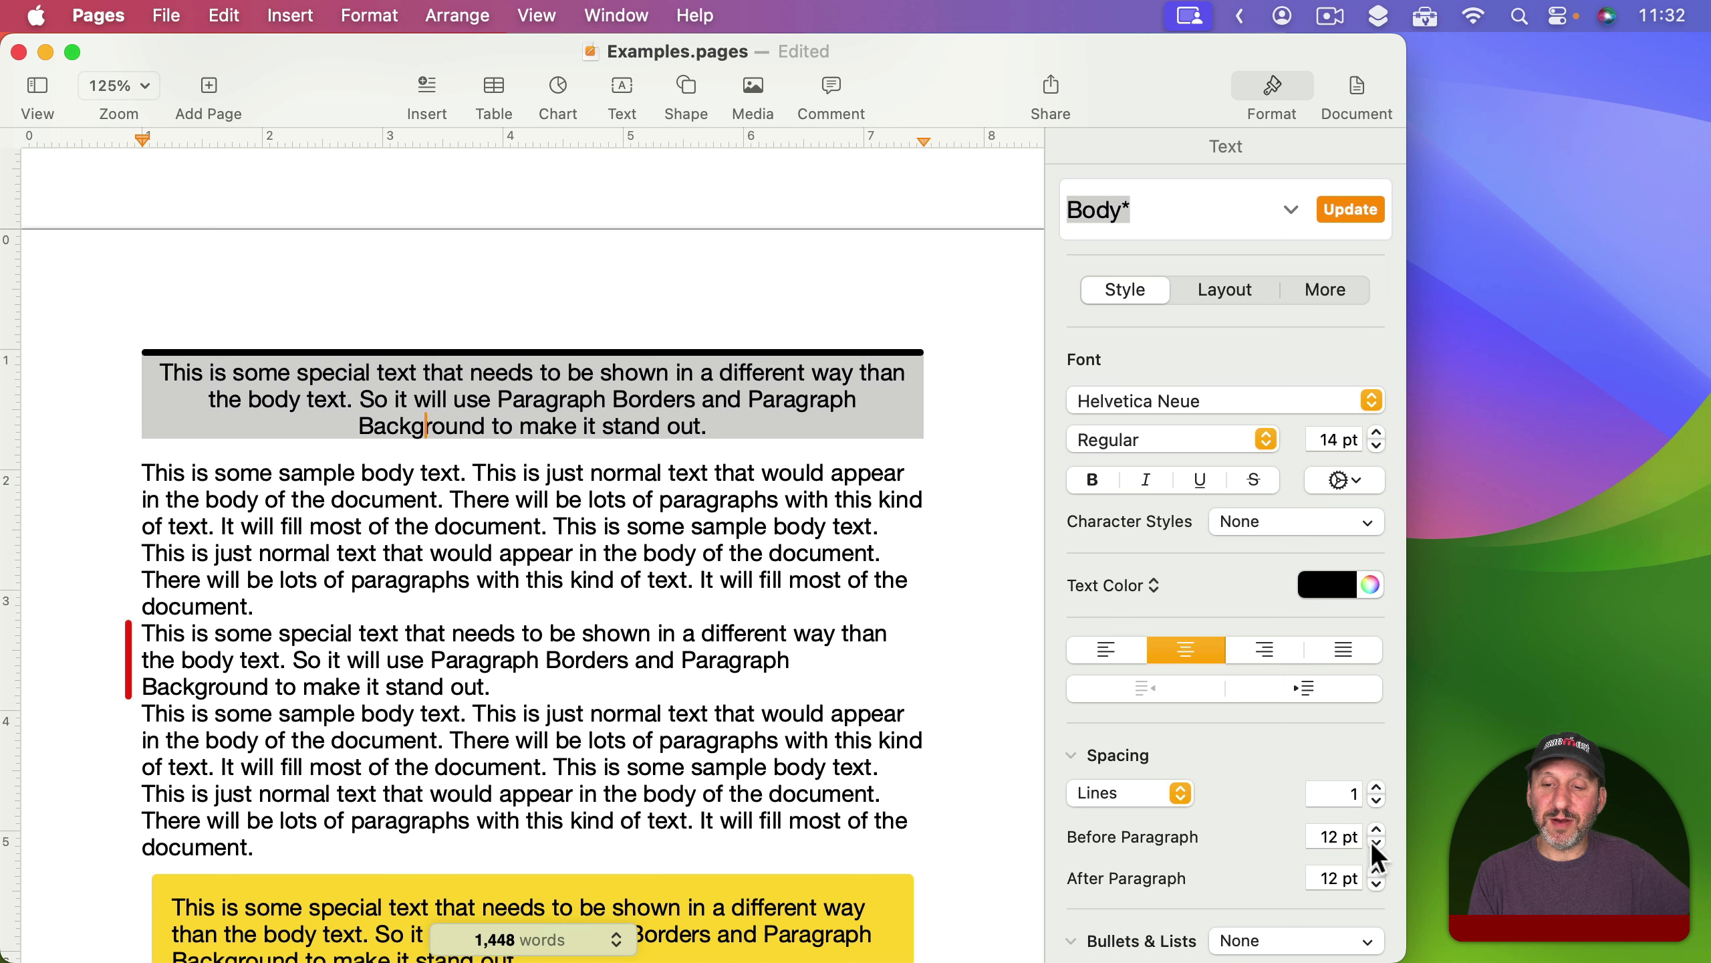
{"action": "left_click", "coordinate": [1376, 871]}
{"action": "left_click", "coordinate": [1377, 871]}
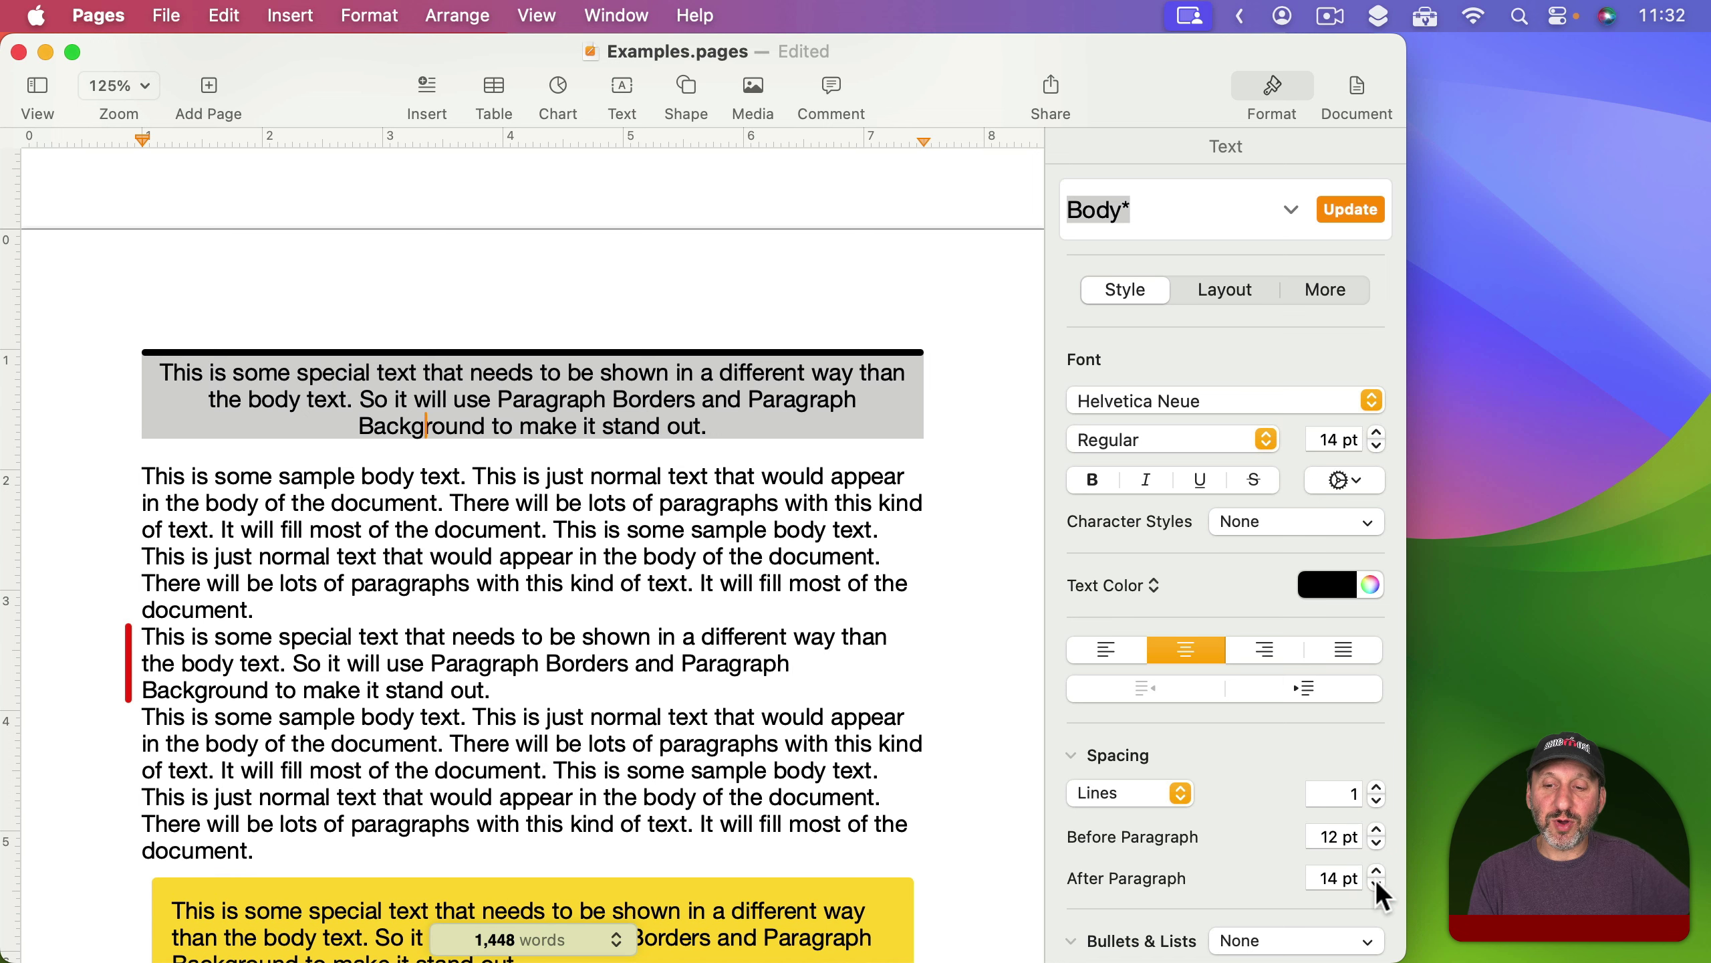
{"action": "left_click", "coordinate": [1378, 885]}
{"action": "left_click", "coordinate": [1377, 885]}
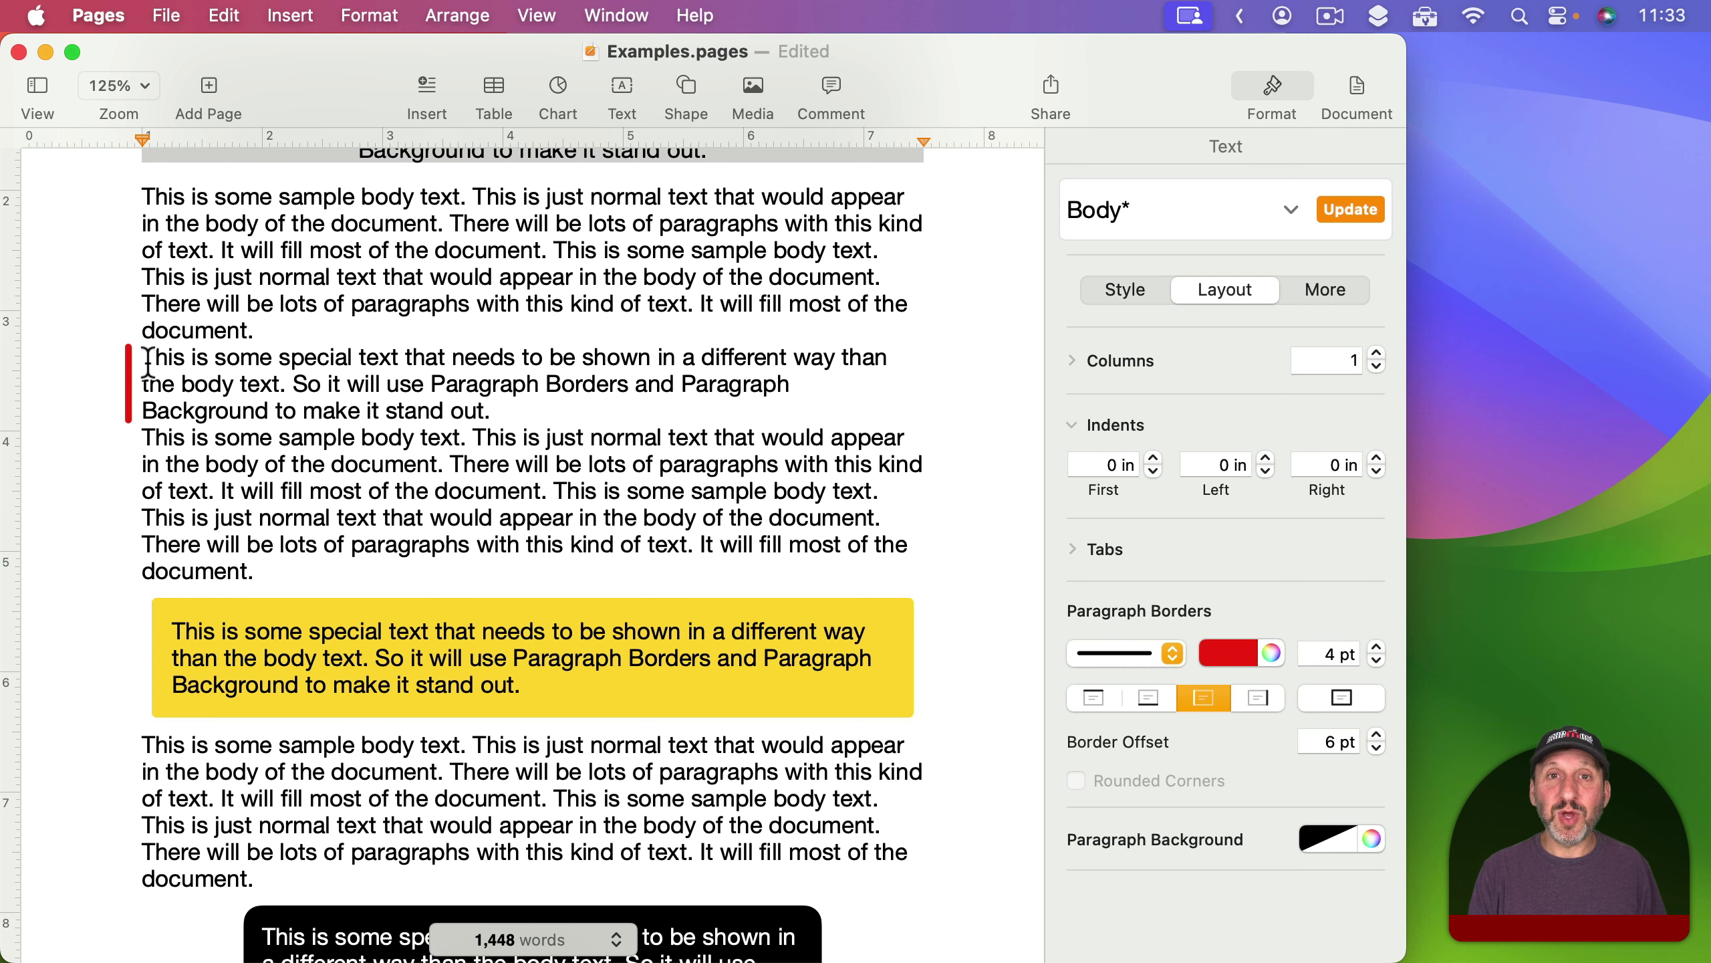
{"action": "scroll", "coordinate": [139, 355], "scroll_direction": "down", "scroll_amount": 5}
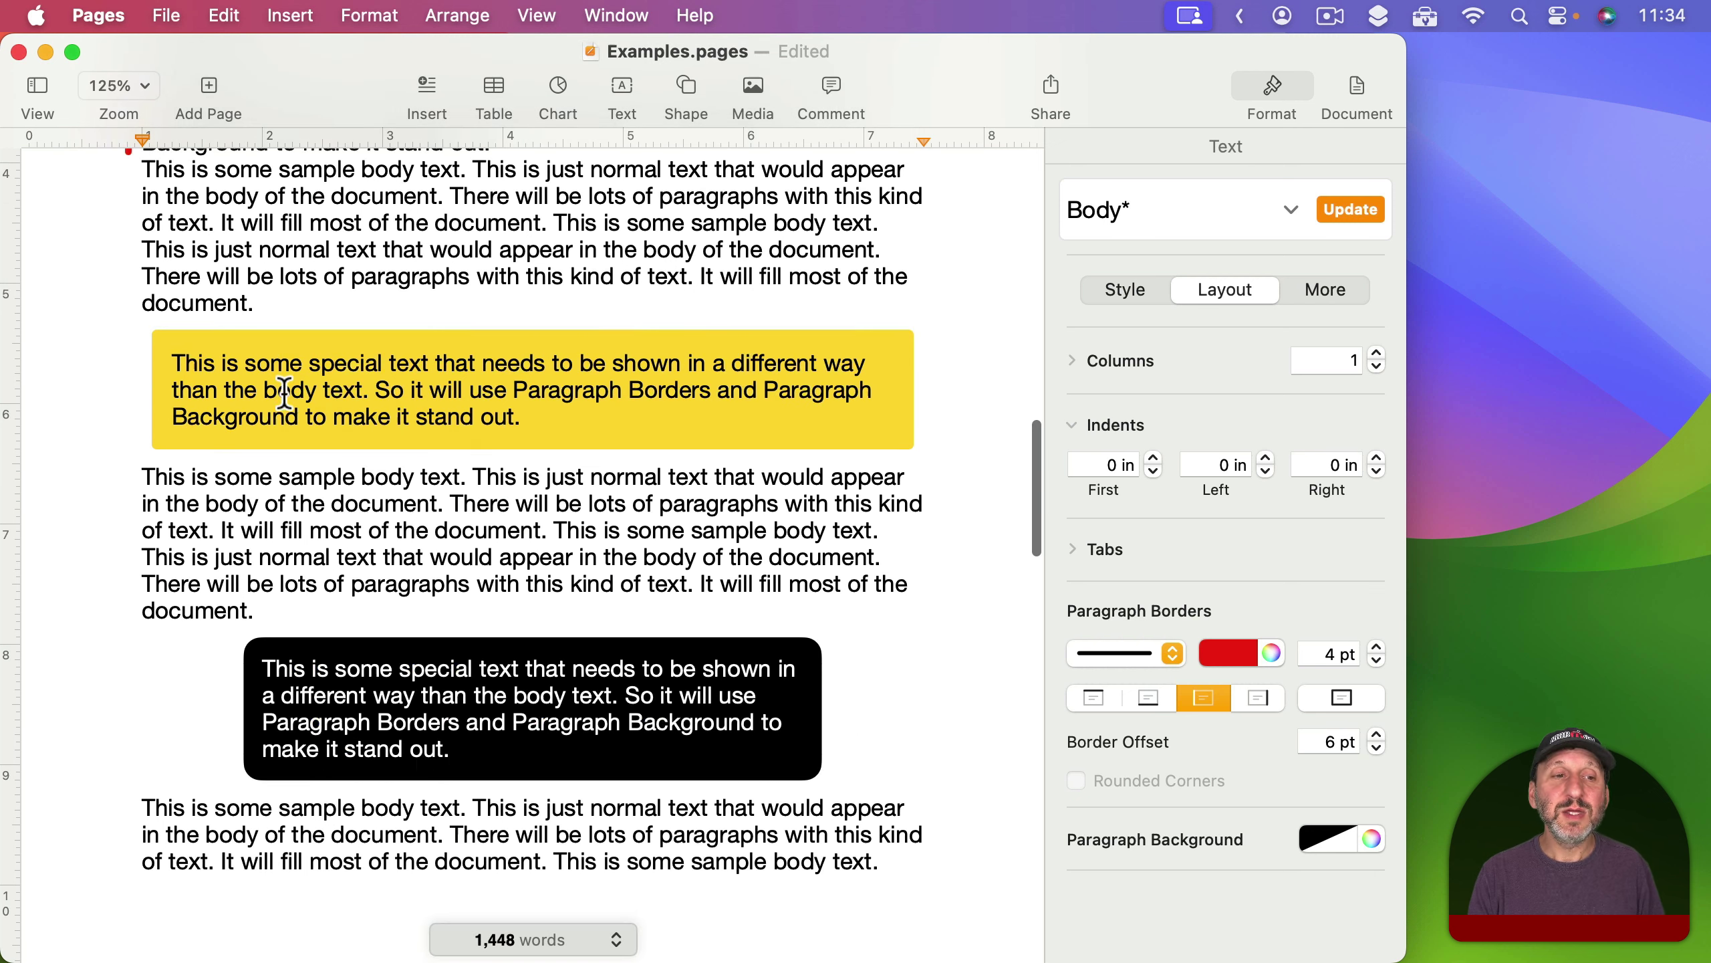
Widen the yellow paragraph's border offset to 9 pt, then set it back to 6 pt.
{"action": "left_click", "coordinate": [270, 364]}
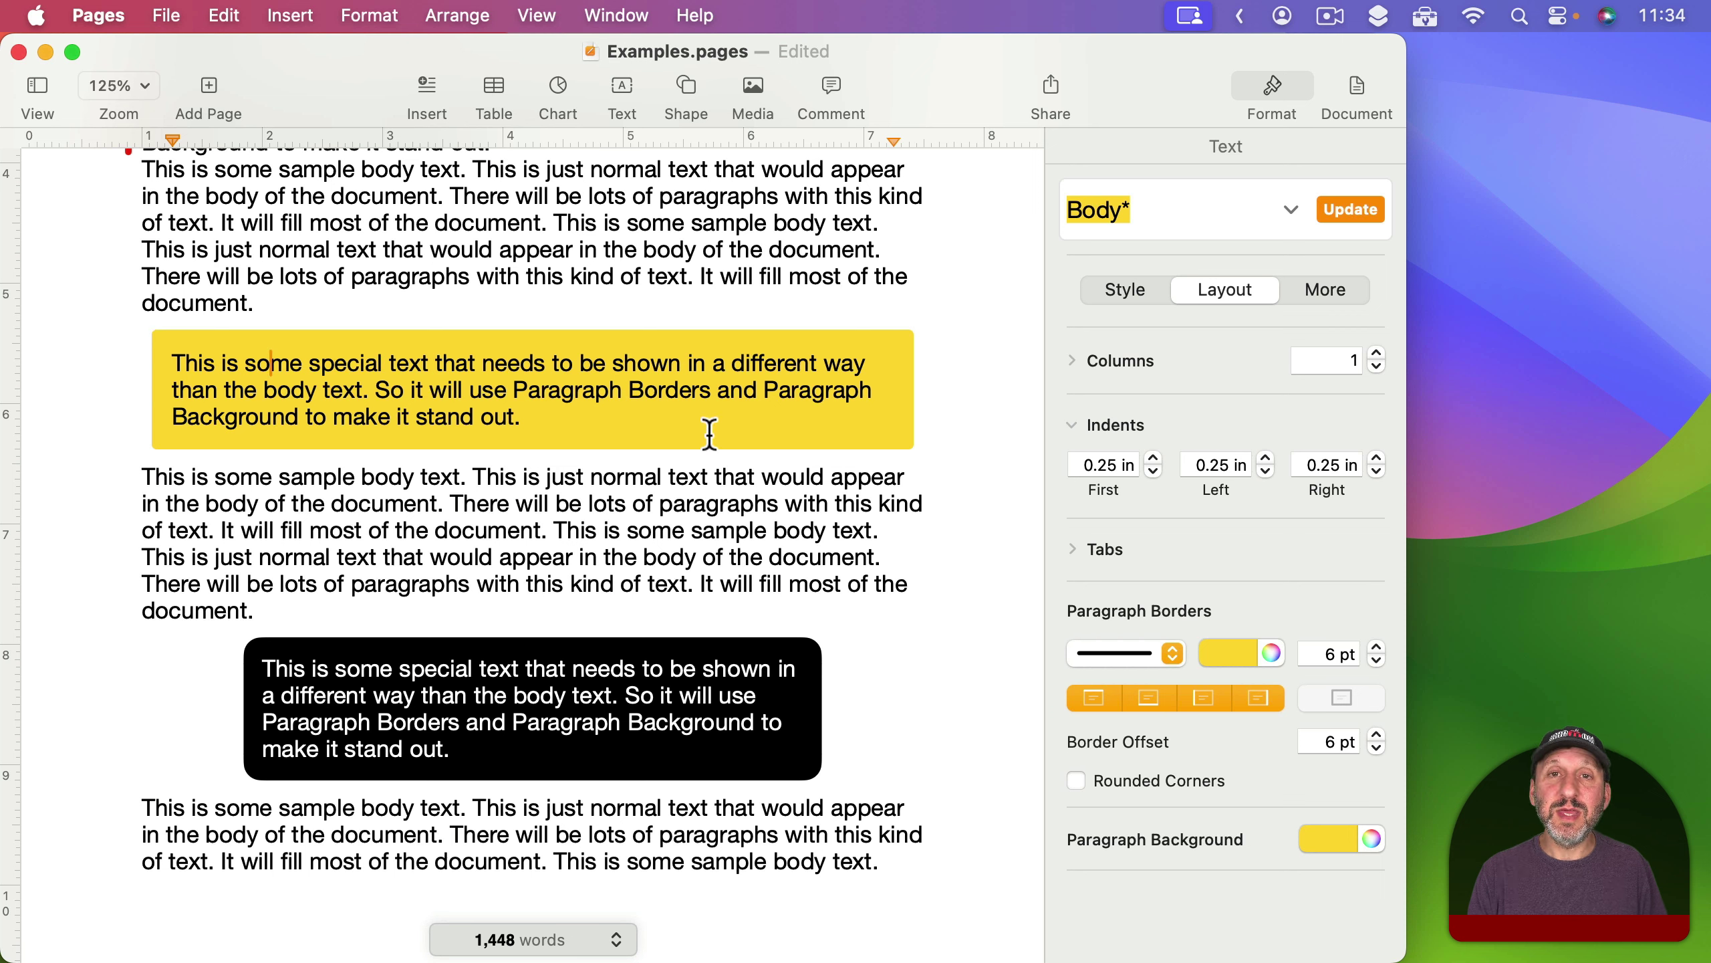
{"action": "left_click", "coordinate": [1376, 733]}
{"action": "left_click", "coordinate": [1374, 731]}
{"action": "left_click", "coordinate": [1375, 732]}
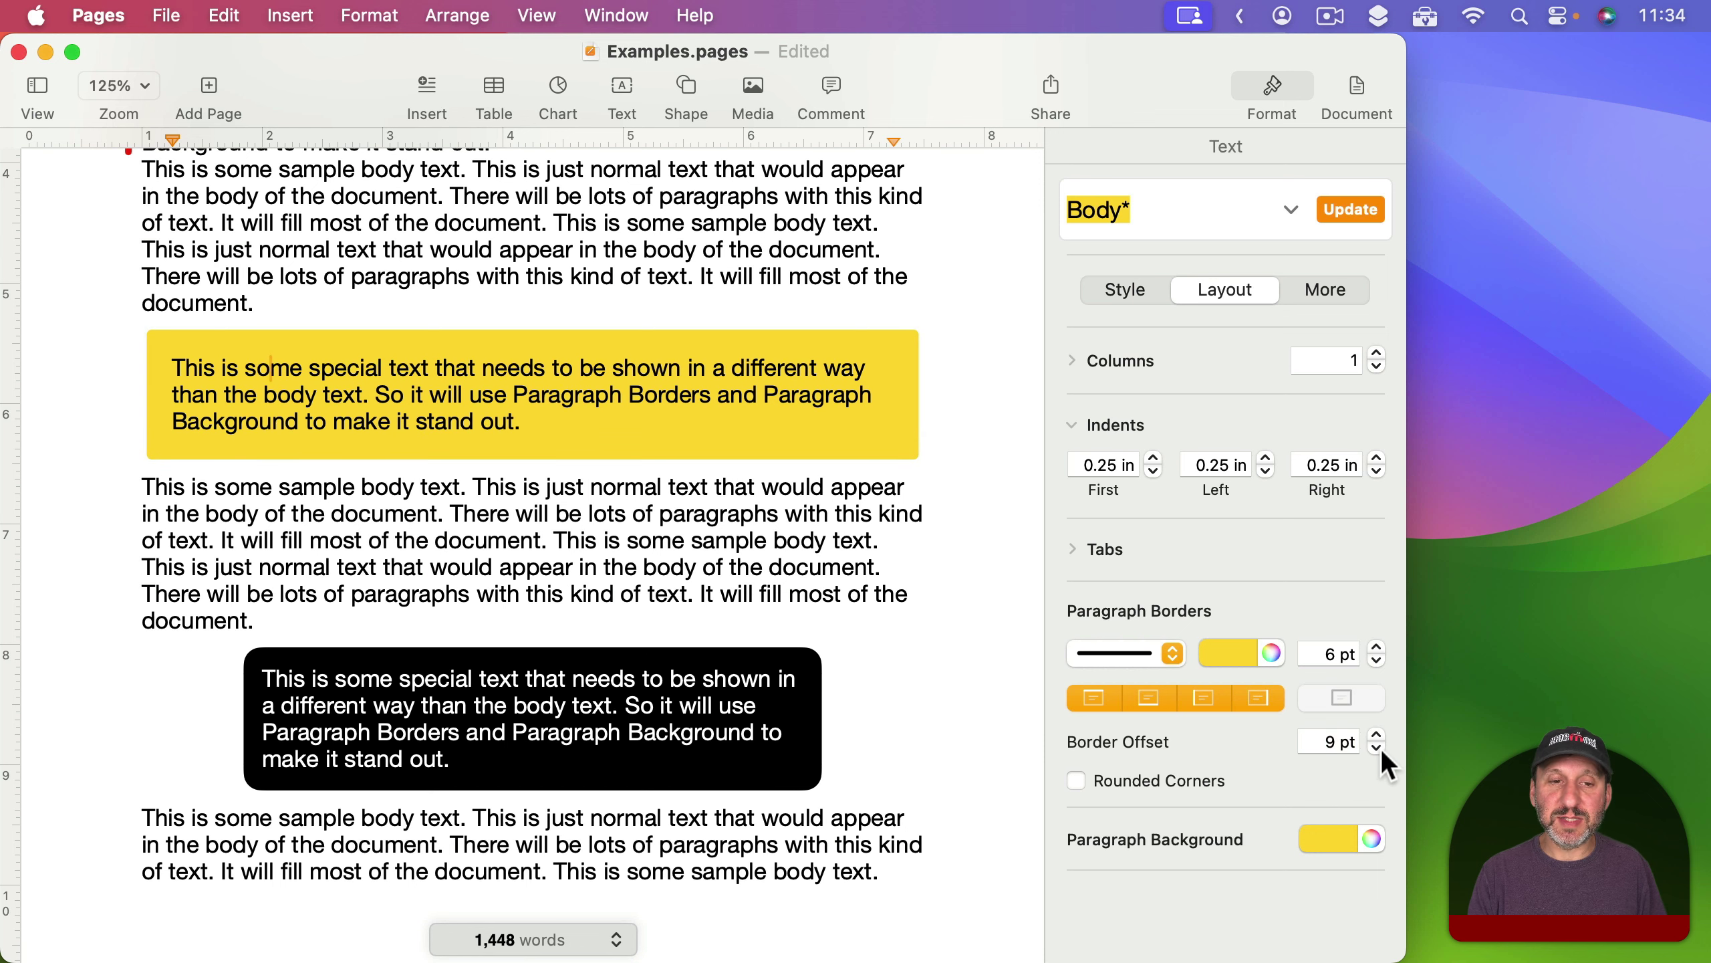
{"action": "left_click", "coordinate": [1379, 746]}
{"action": "left_click", "coordinate": [1378, 747]}
{"action": "left_click", "coordinate": [1378, 747]}
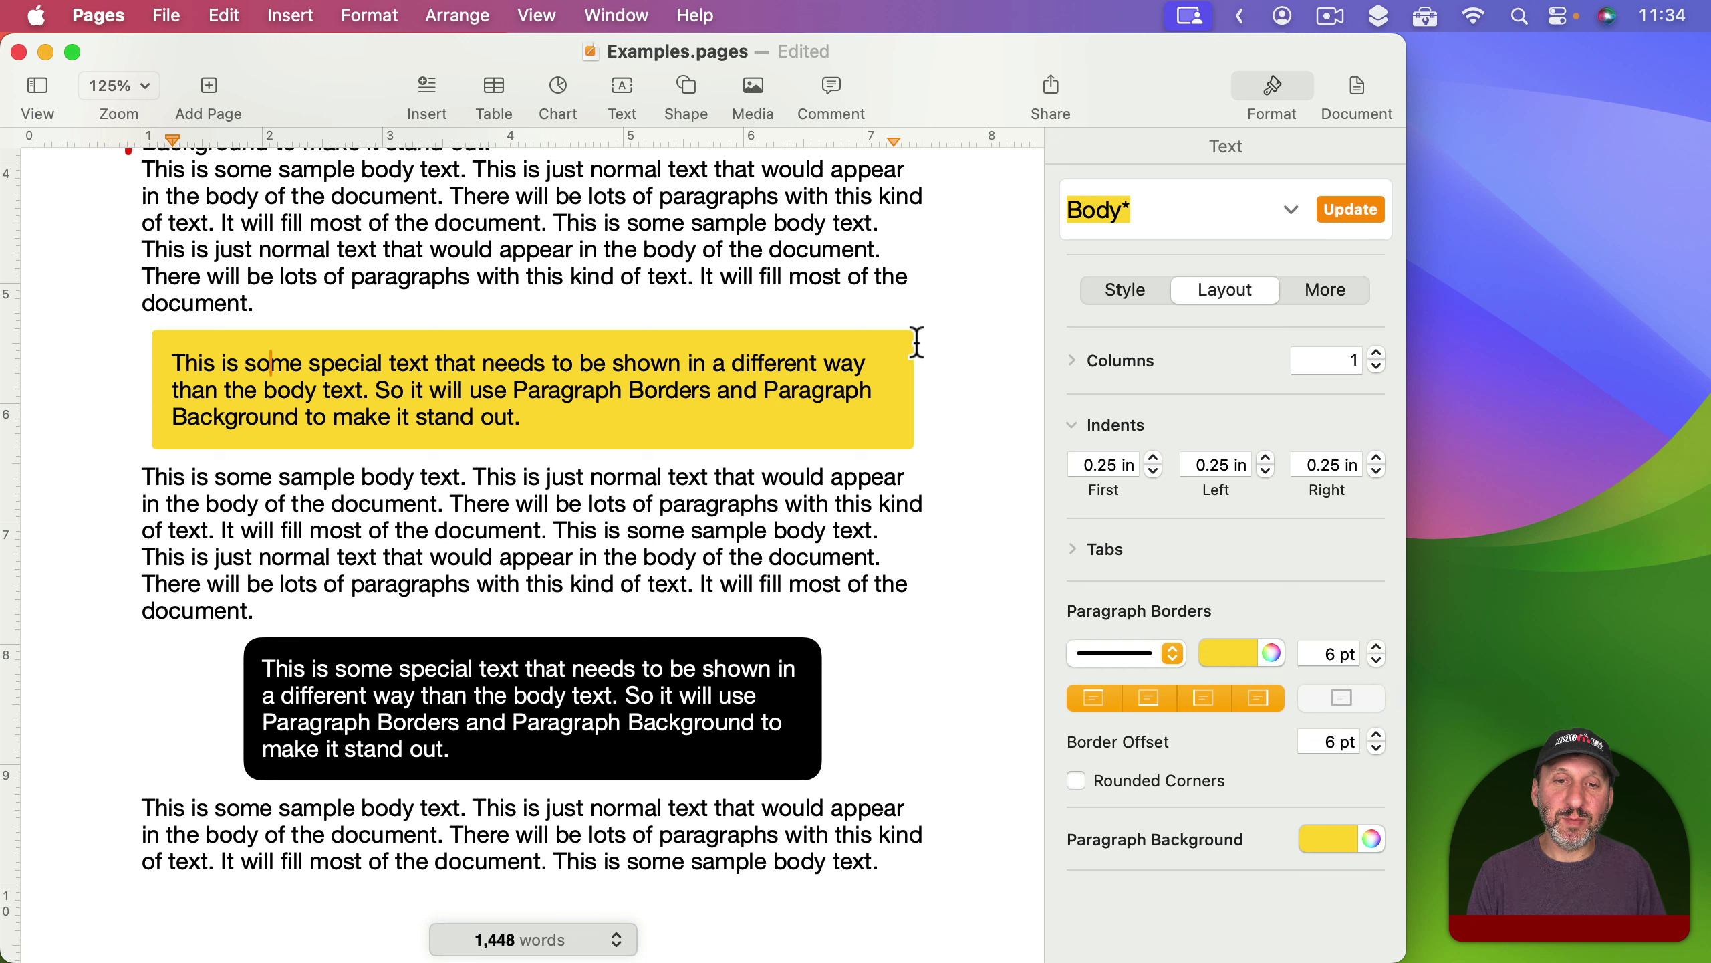
Check the yellow box's line style and turn Rounded Corners on, then off again.
{"action": "left_click", "coordinate": [1115, 646]}
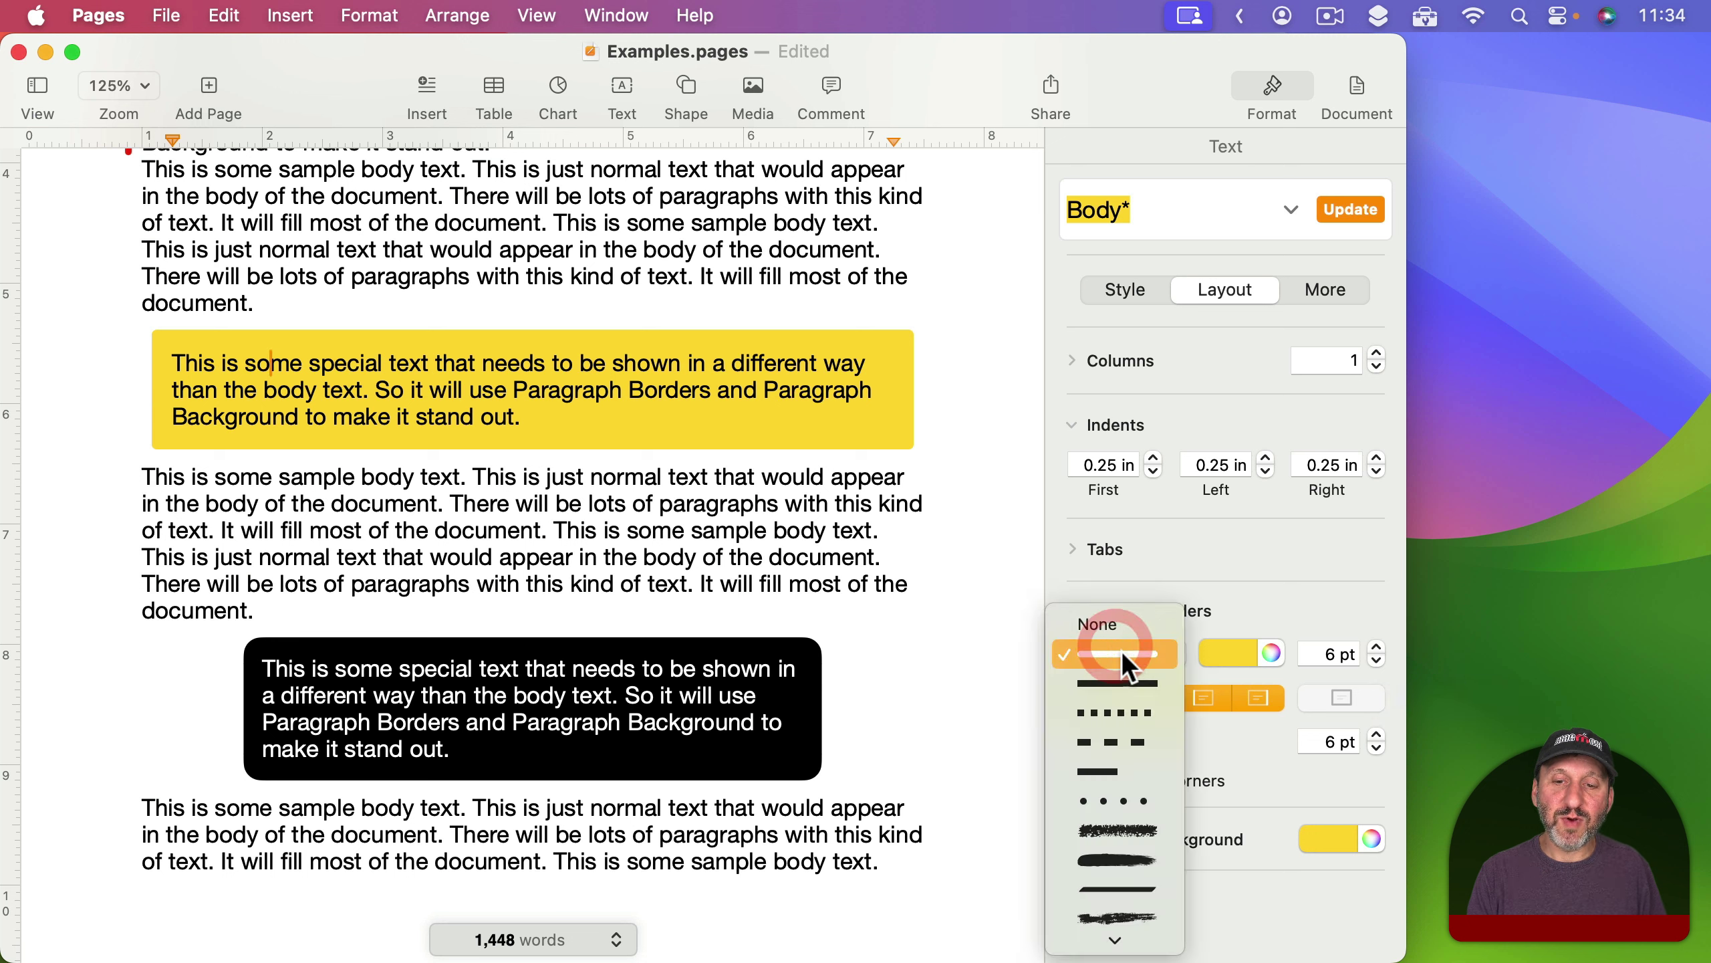
{"action": "left_click", "coordinate": [953, 390]}
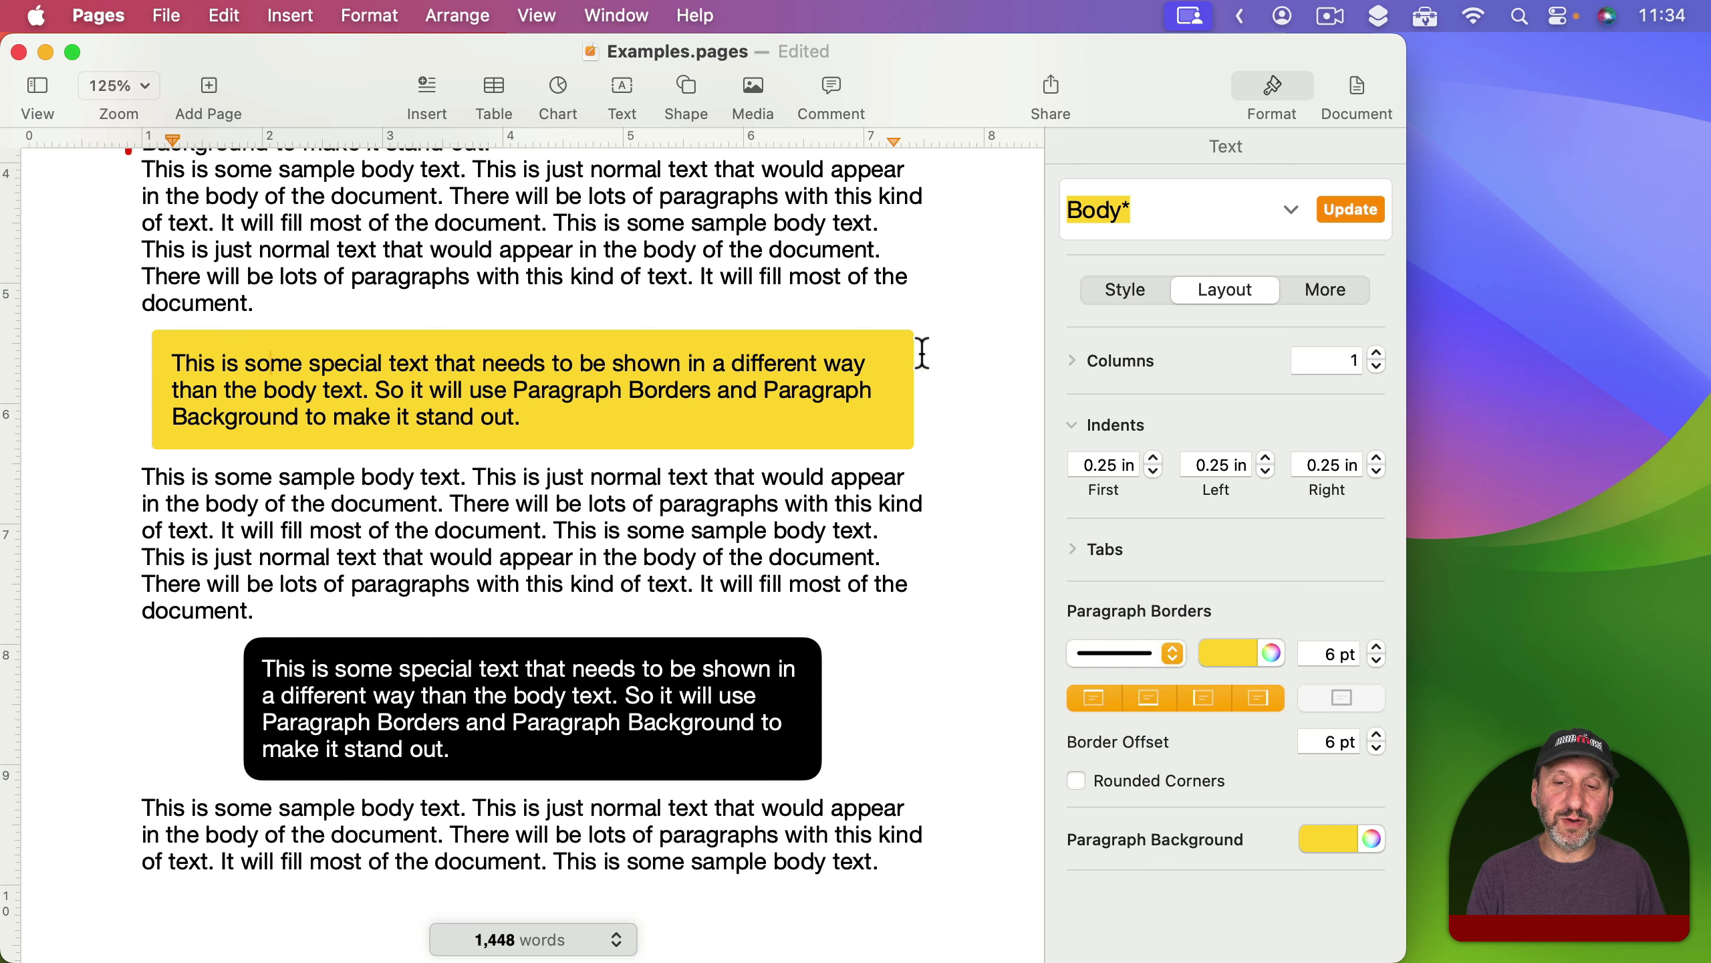
{"action": "left_click", "coordinate": [1126, 782]}
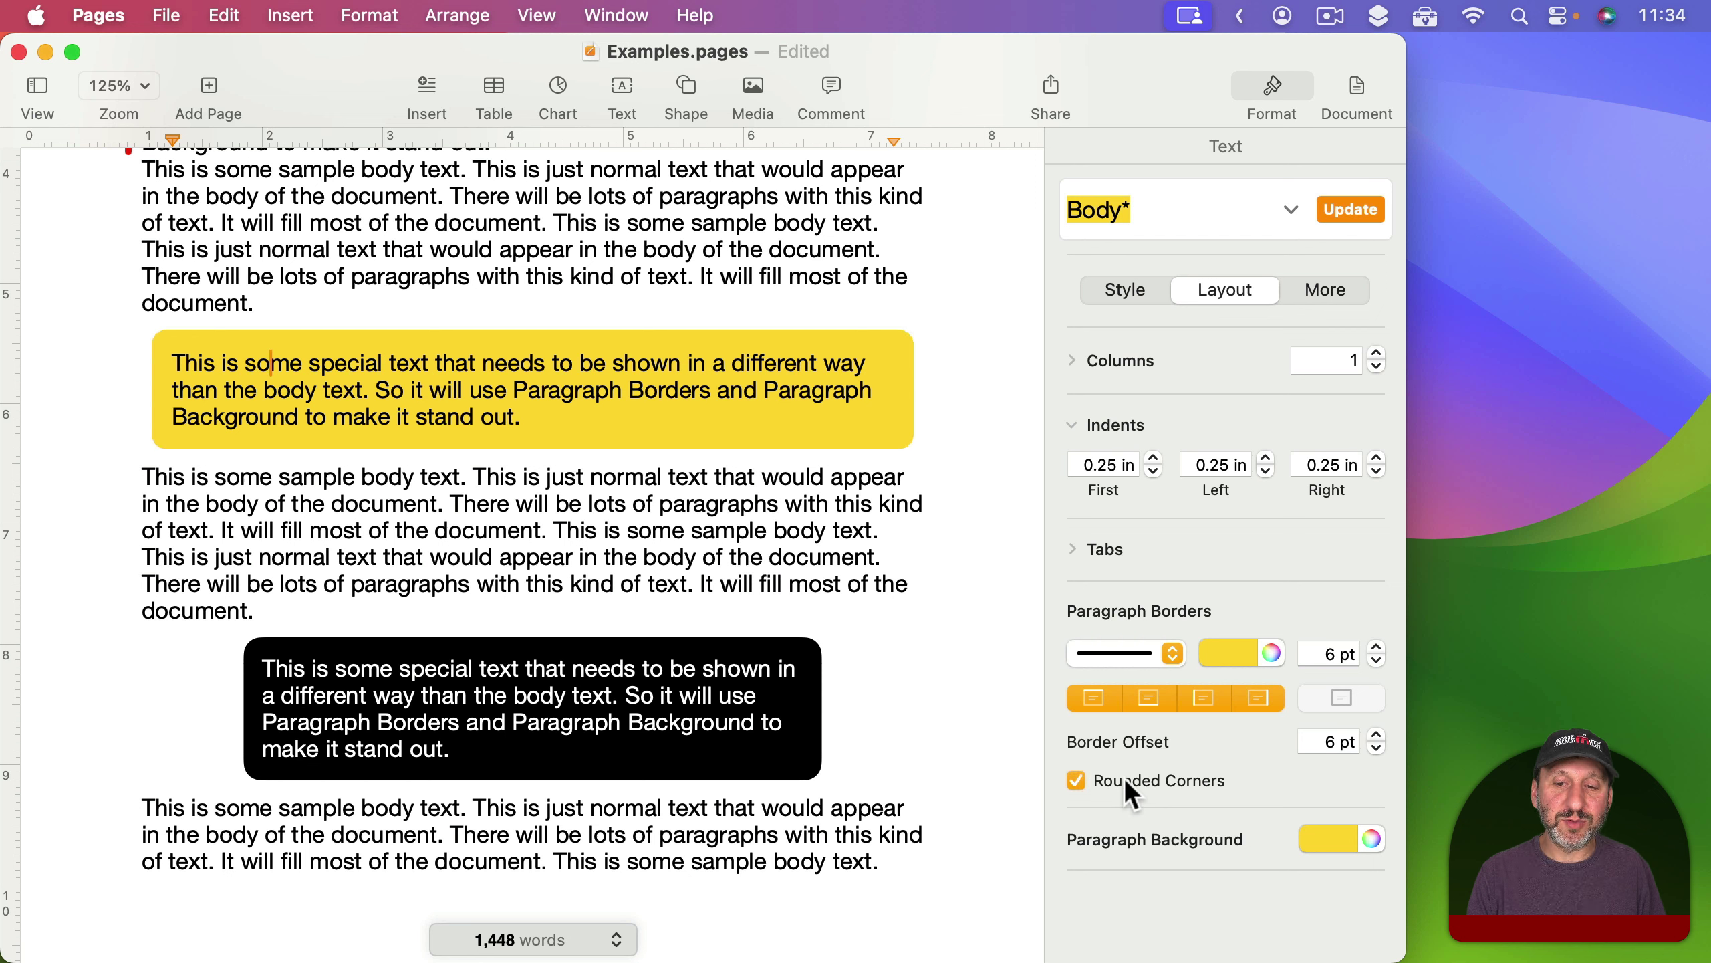
{"action": "left_click", "coordinate": [1126, 782]}
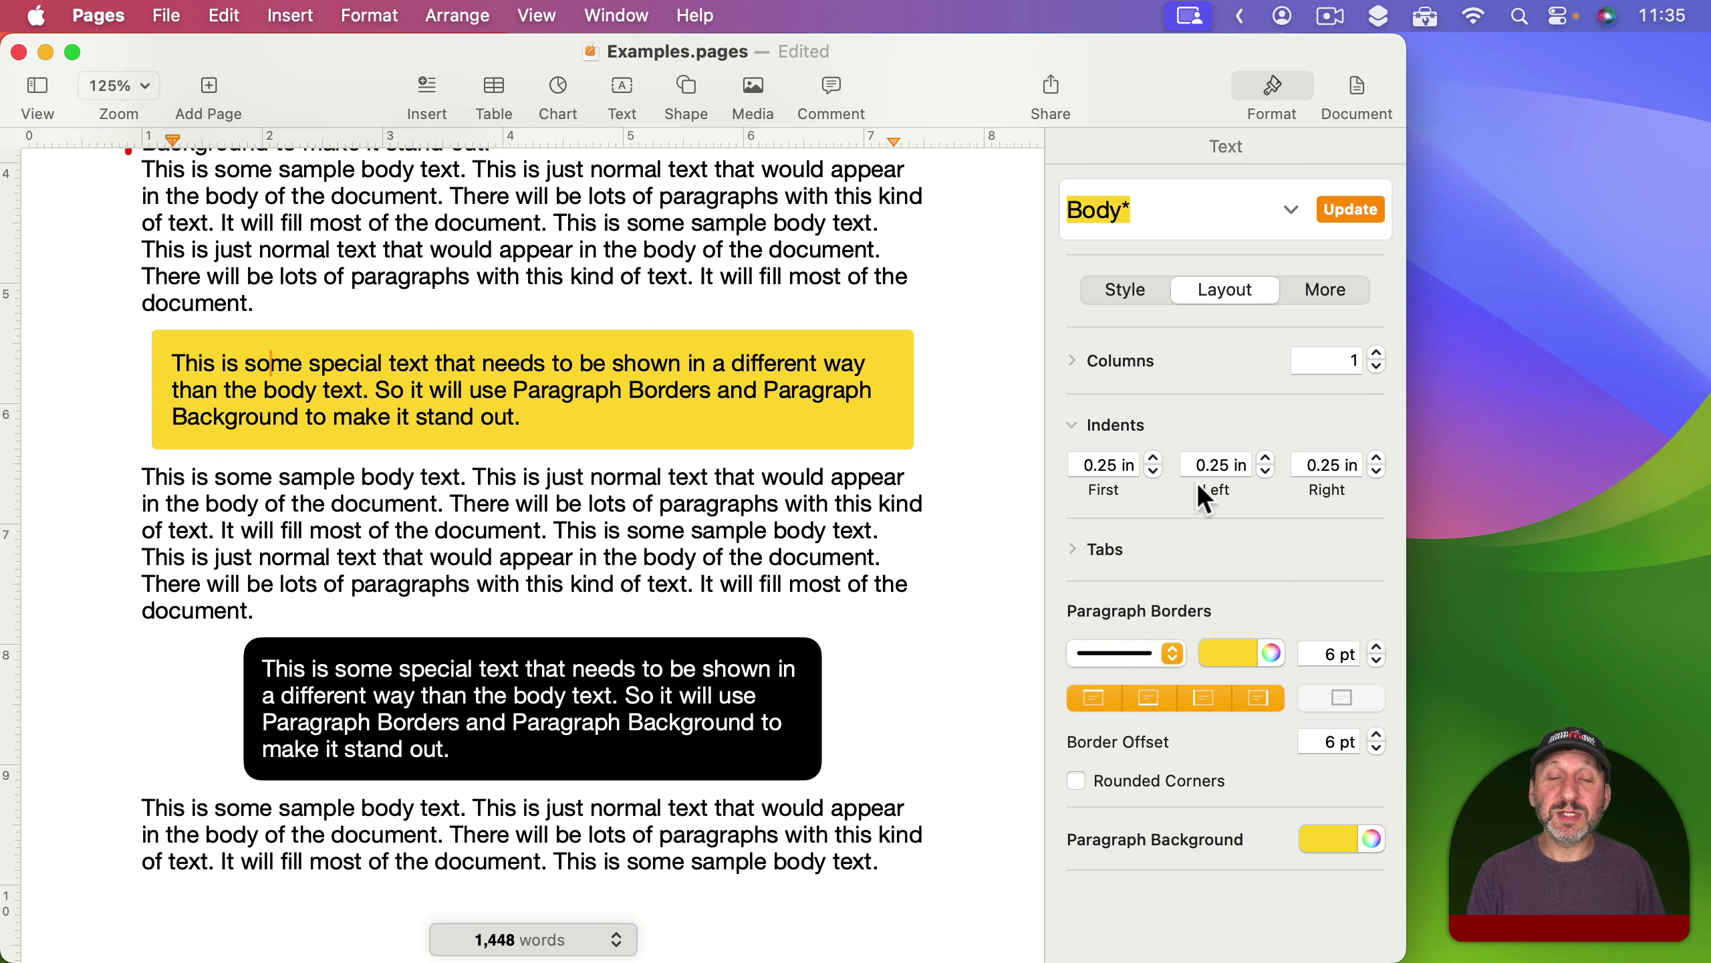
{"action": "left_click", "coordinate": [1128, 290]}
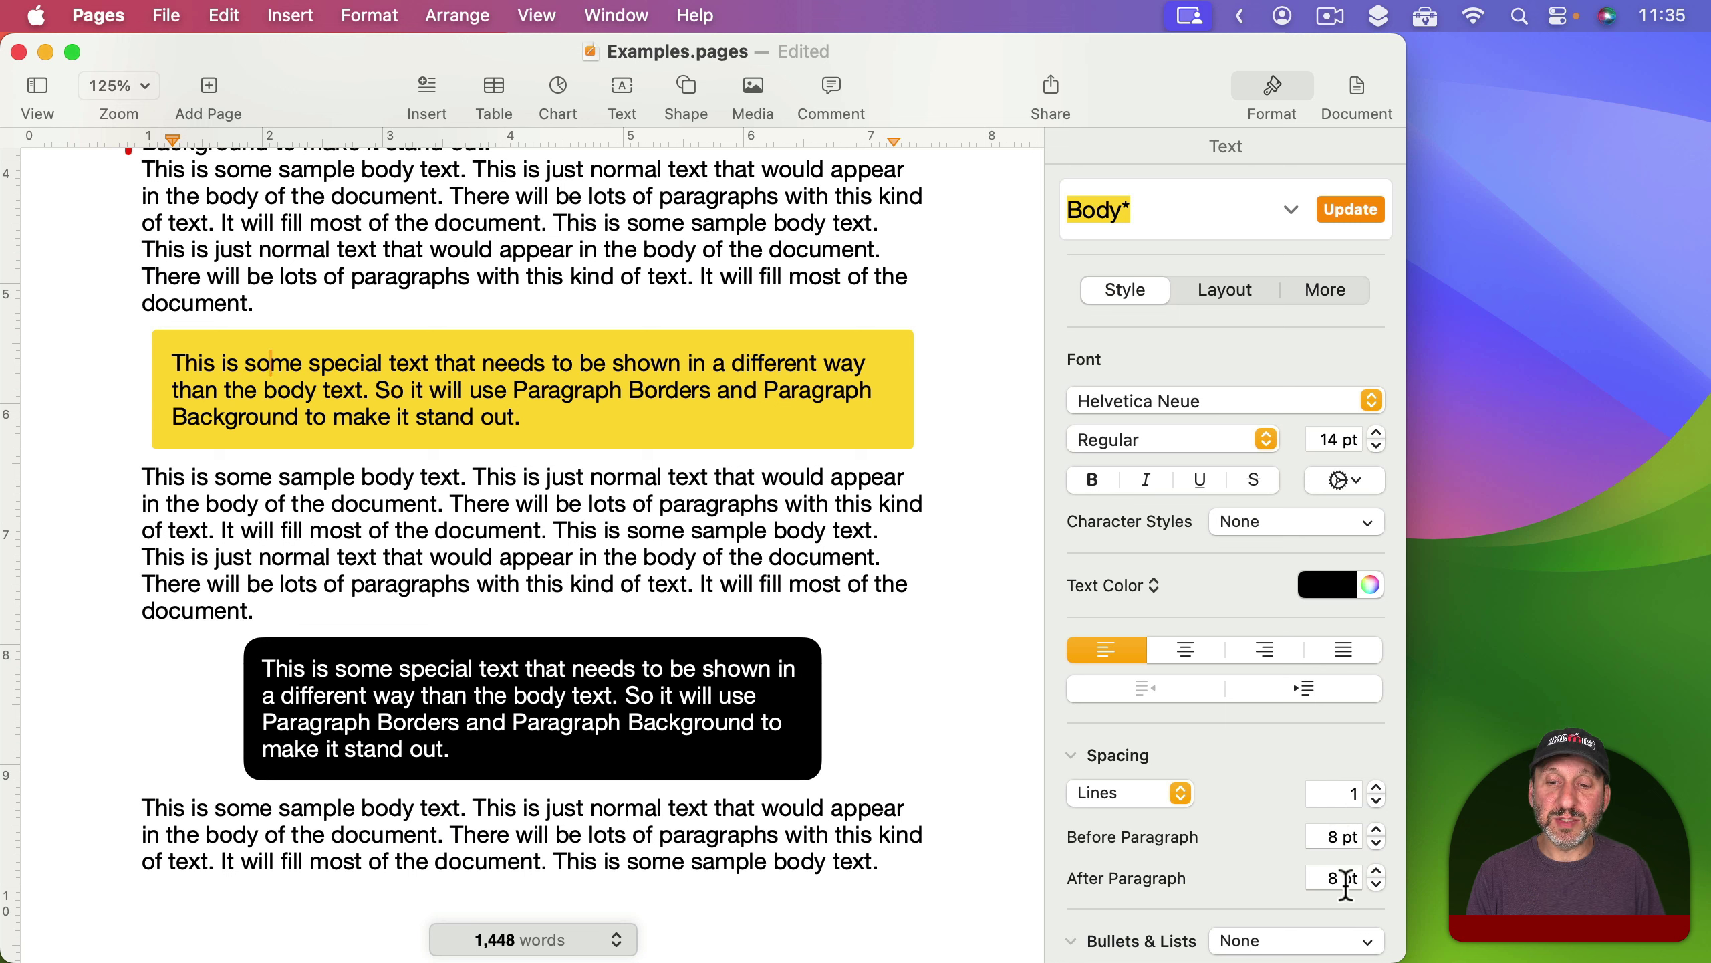
{"action": "left_click", "coordinate": [1222, 289]}
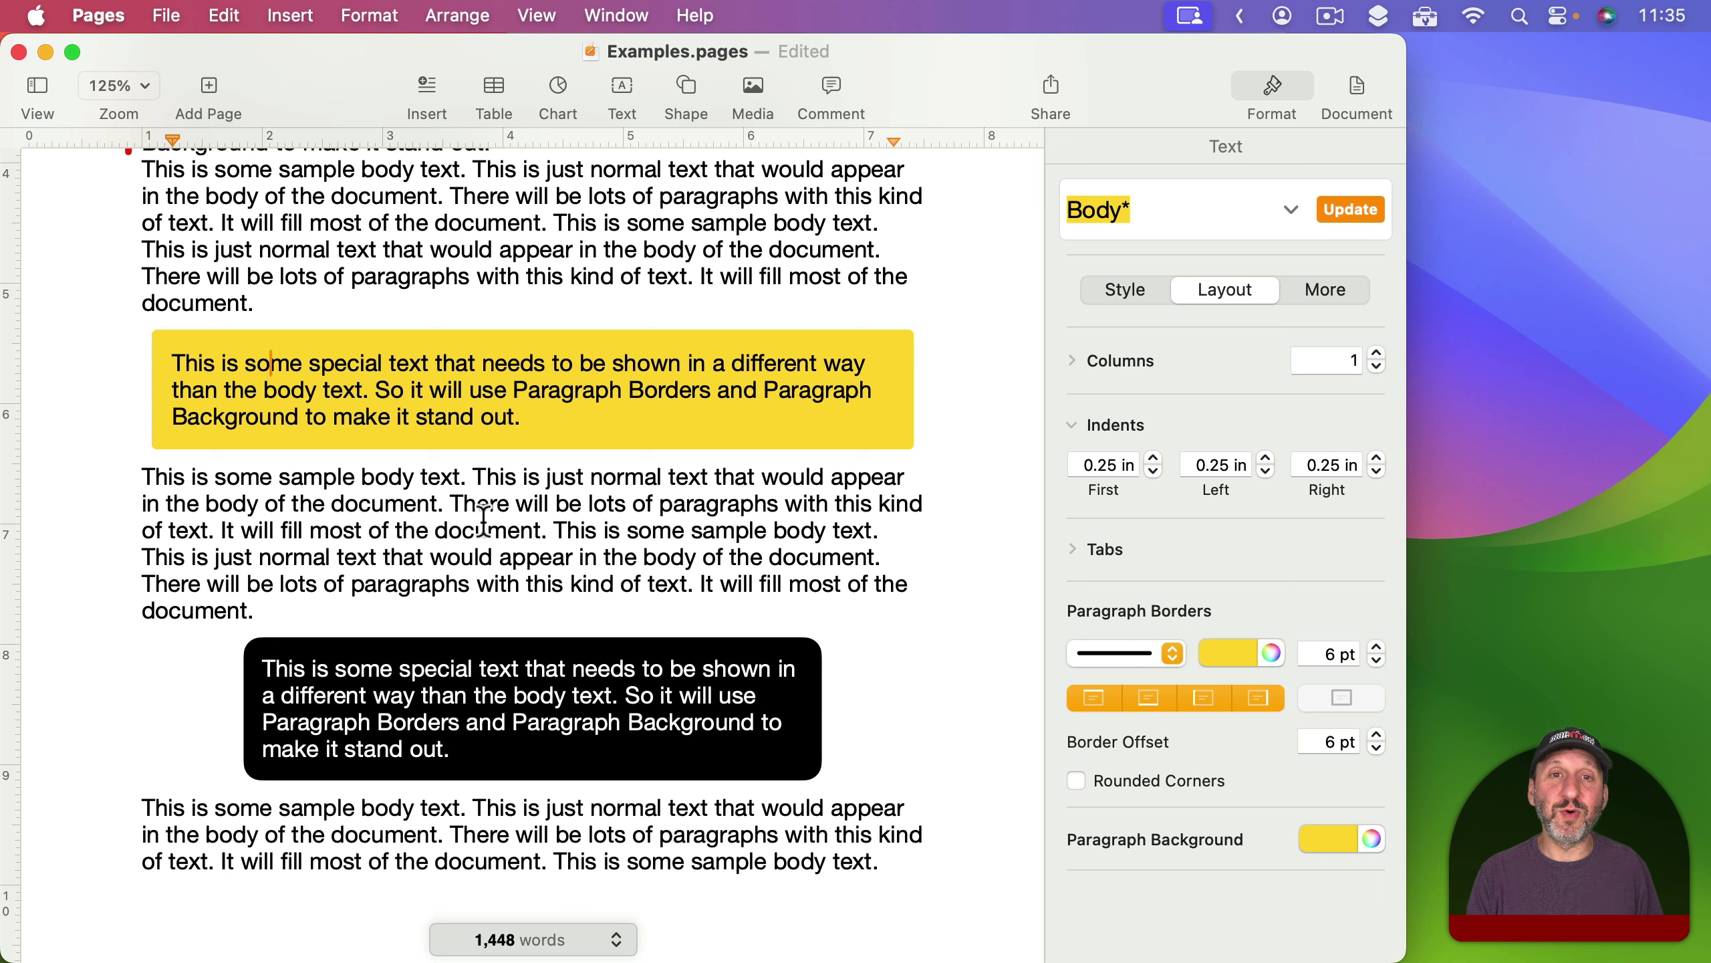
Select the white-on-black paragraph's text and review its font, 1 in indents and rounded 10 pt-offset border.
{"action": "scroll", "coordinate": [476, 573], "scroll_direction": "down", "scroll_amount": 4}
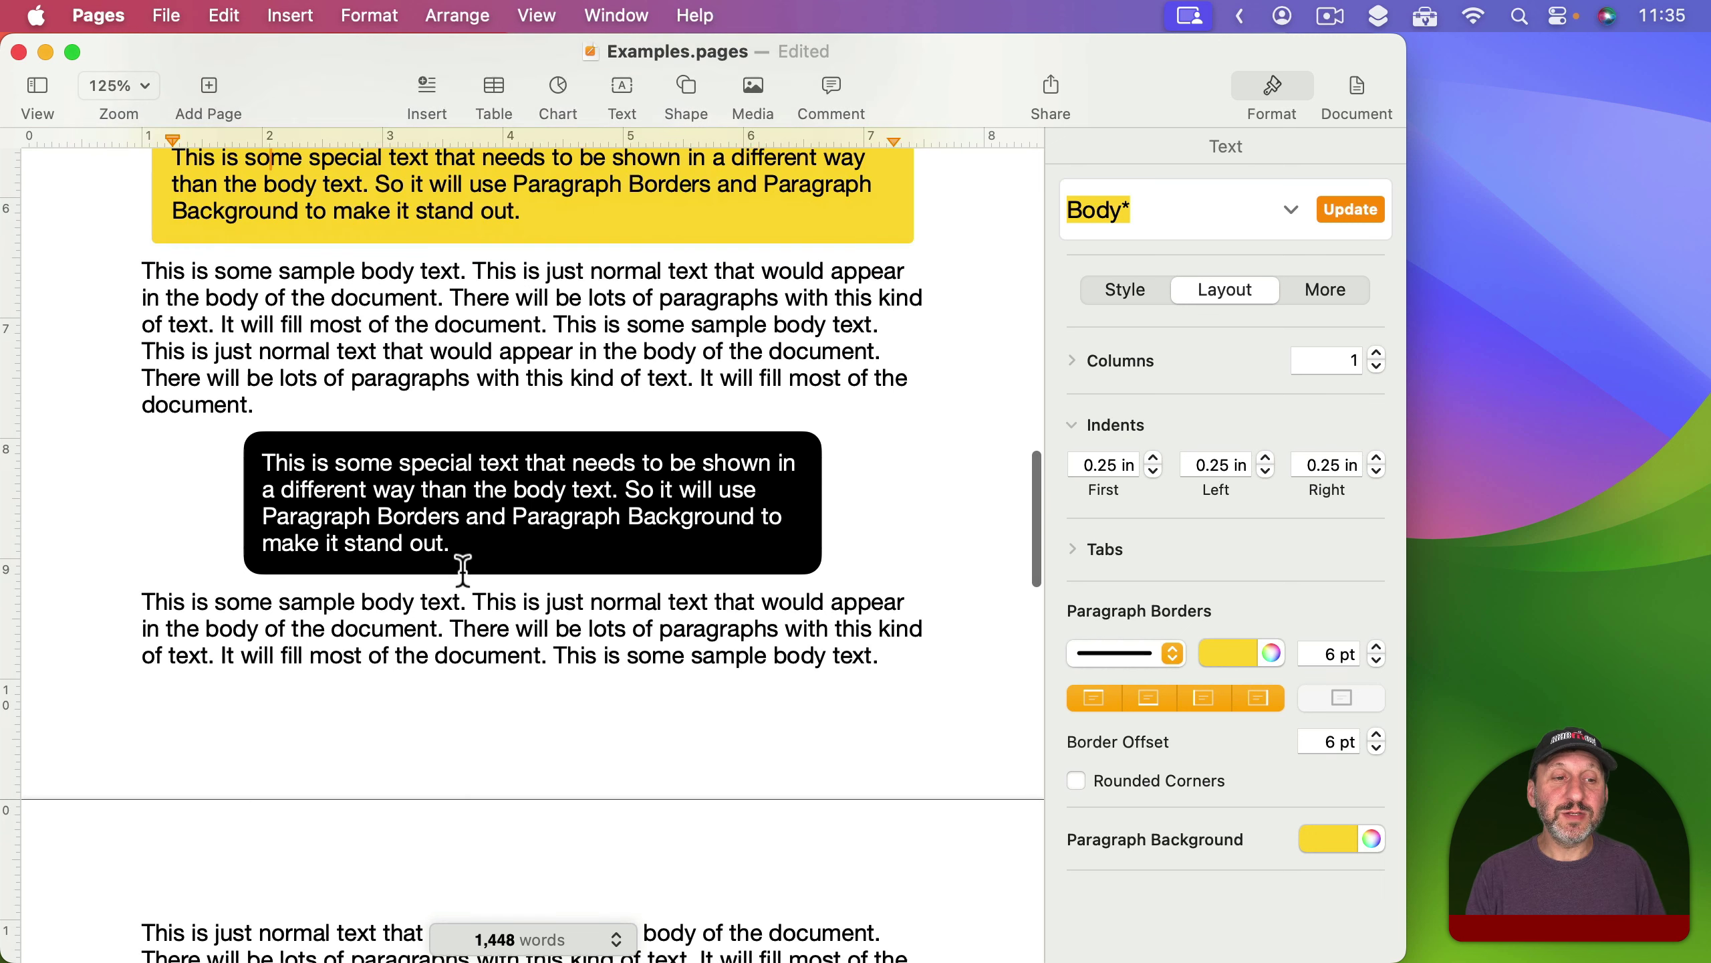
{"action": "left_click", "coordinate": [381, 464]}
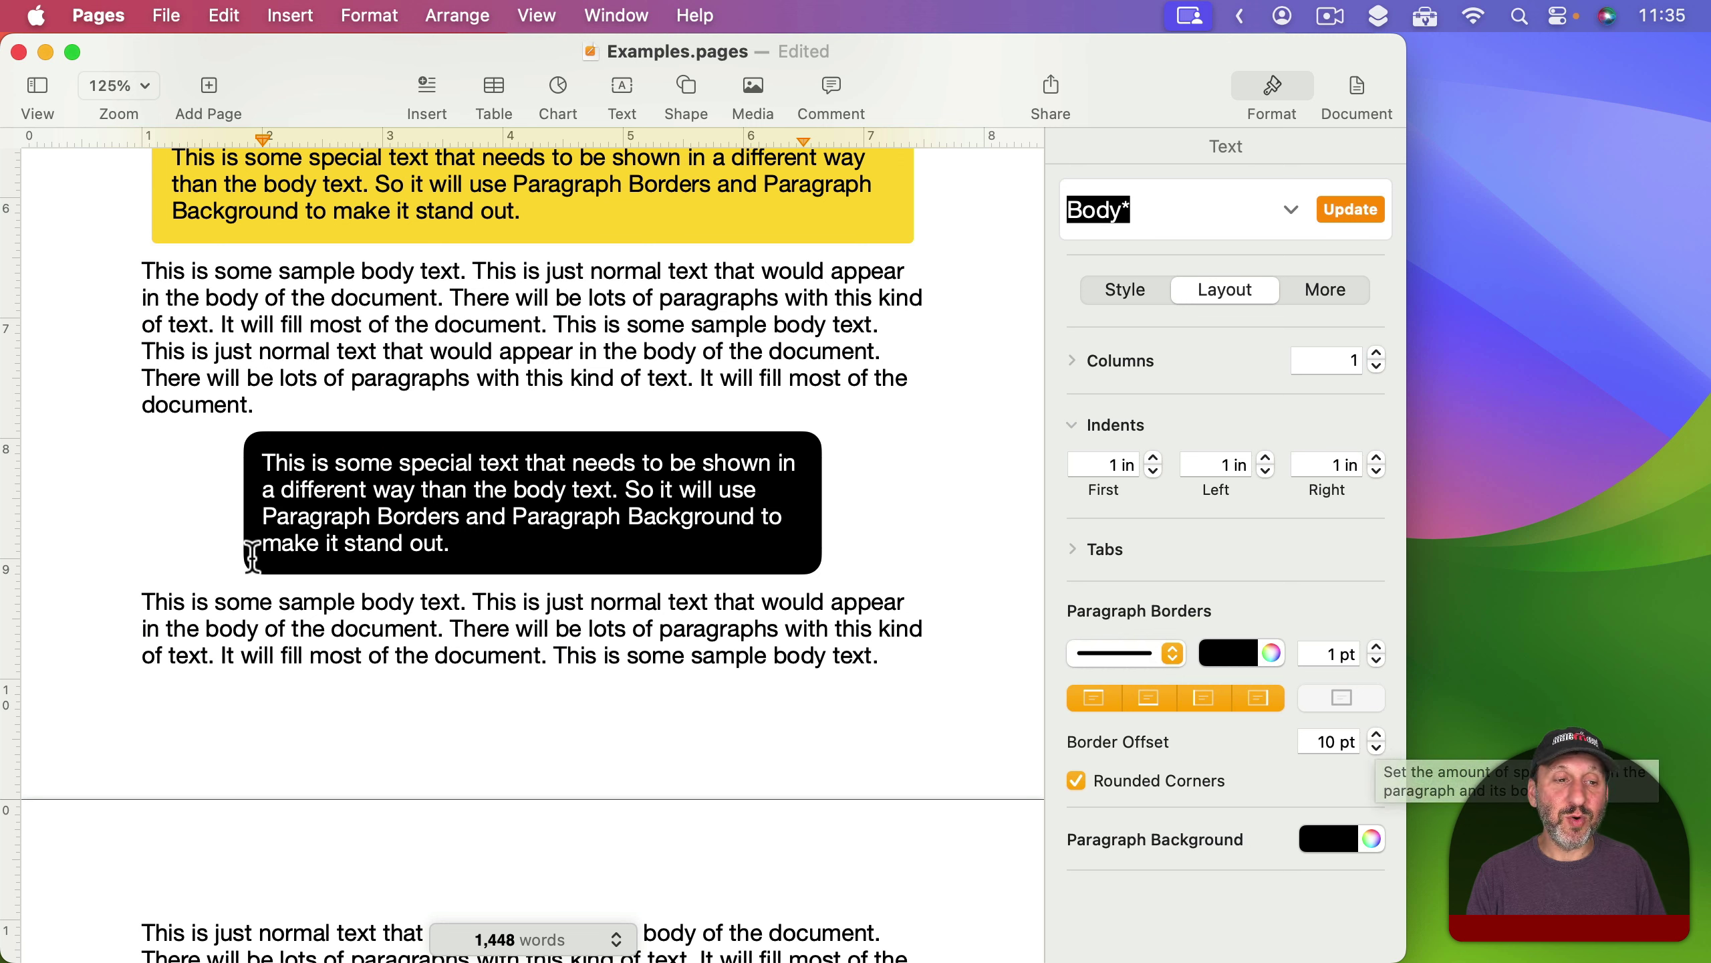
{"action": "left_click_drag", "start_coordinate": [504, 540], "coordinate": [264, 453]}
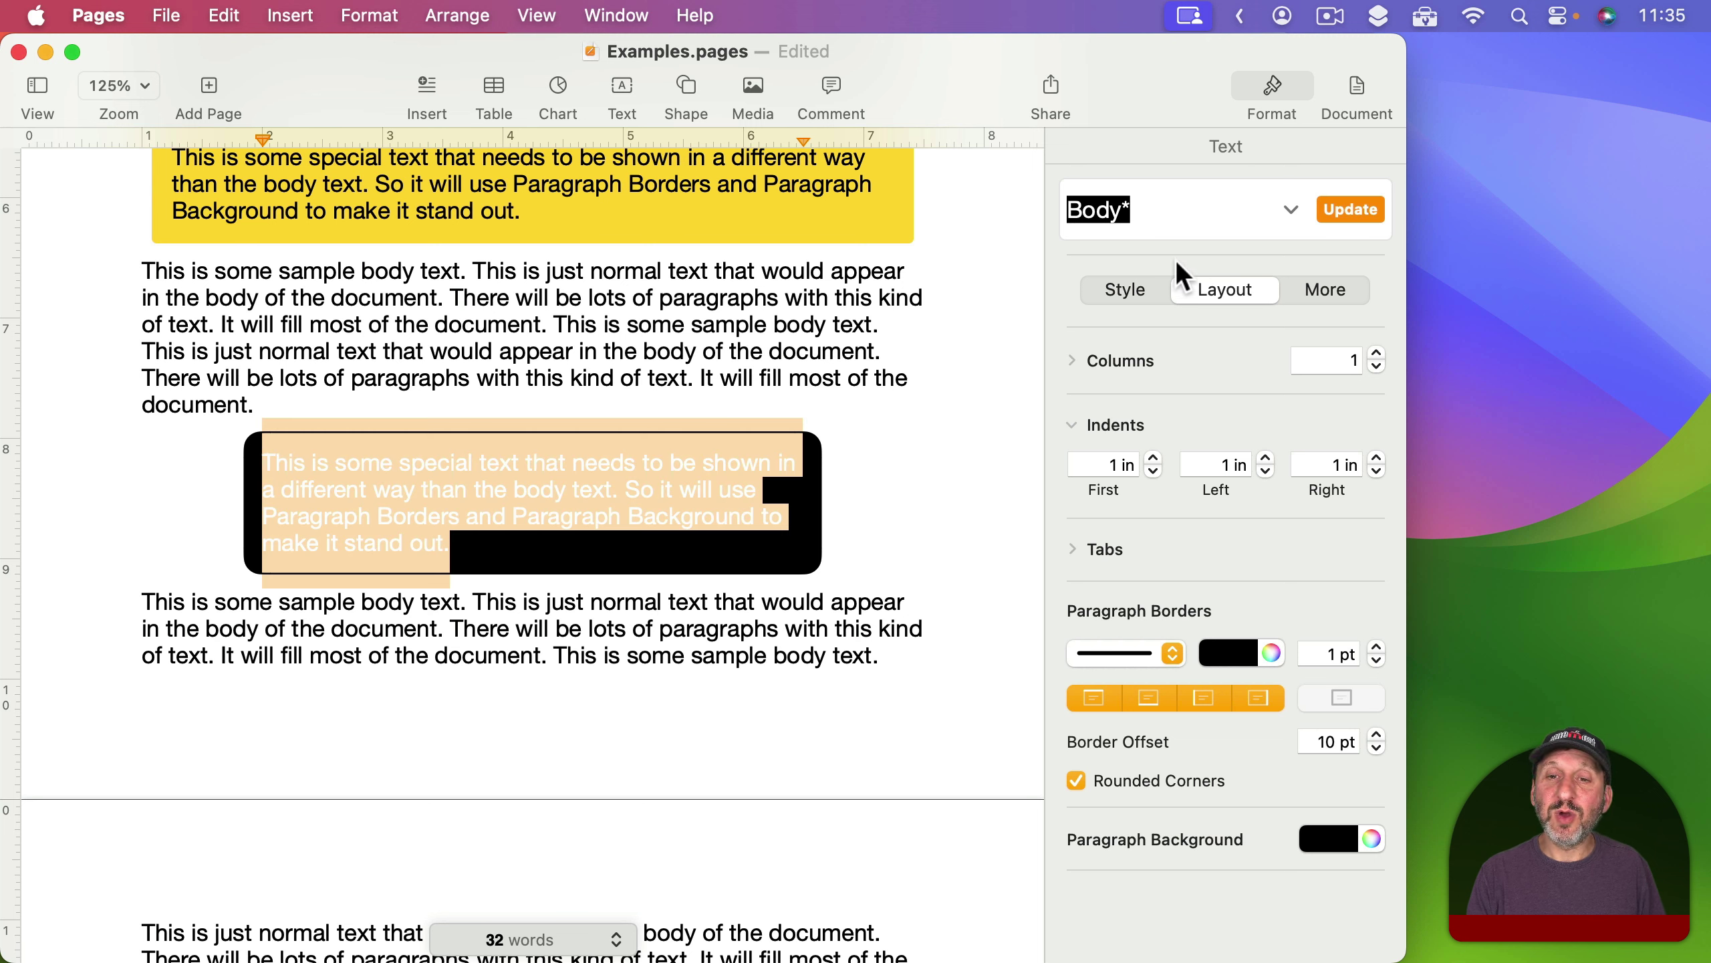
{"action": "left_click", "coordinate": [1109, 287]}
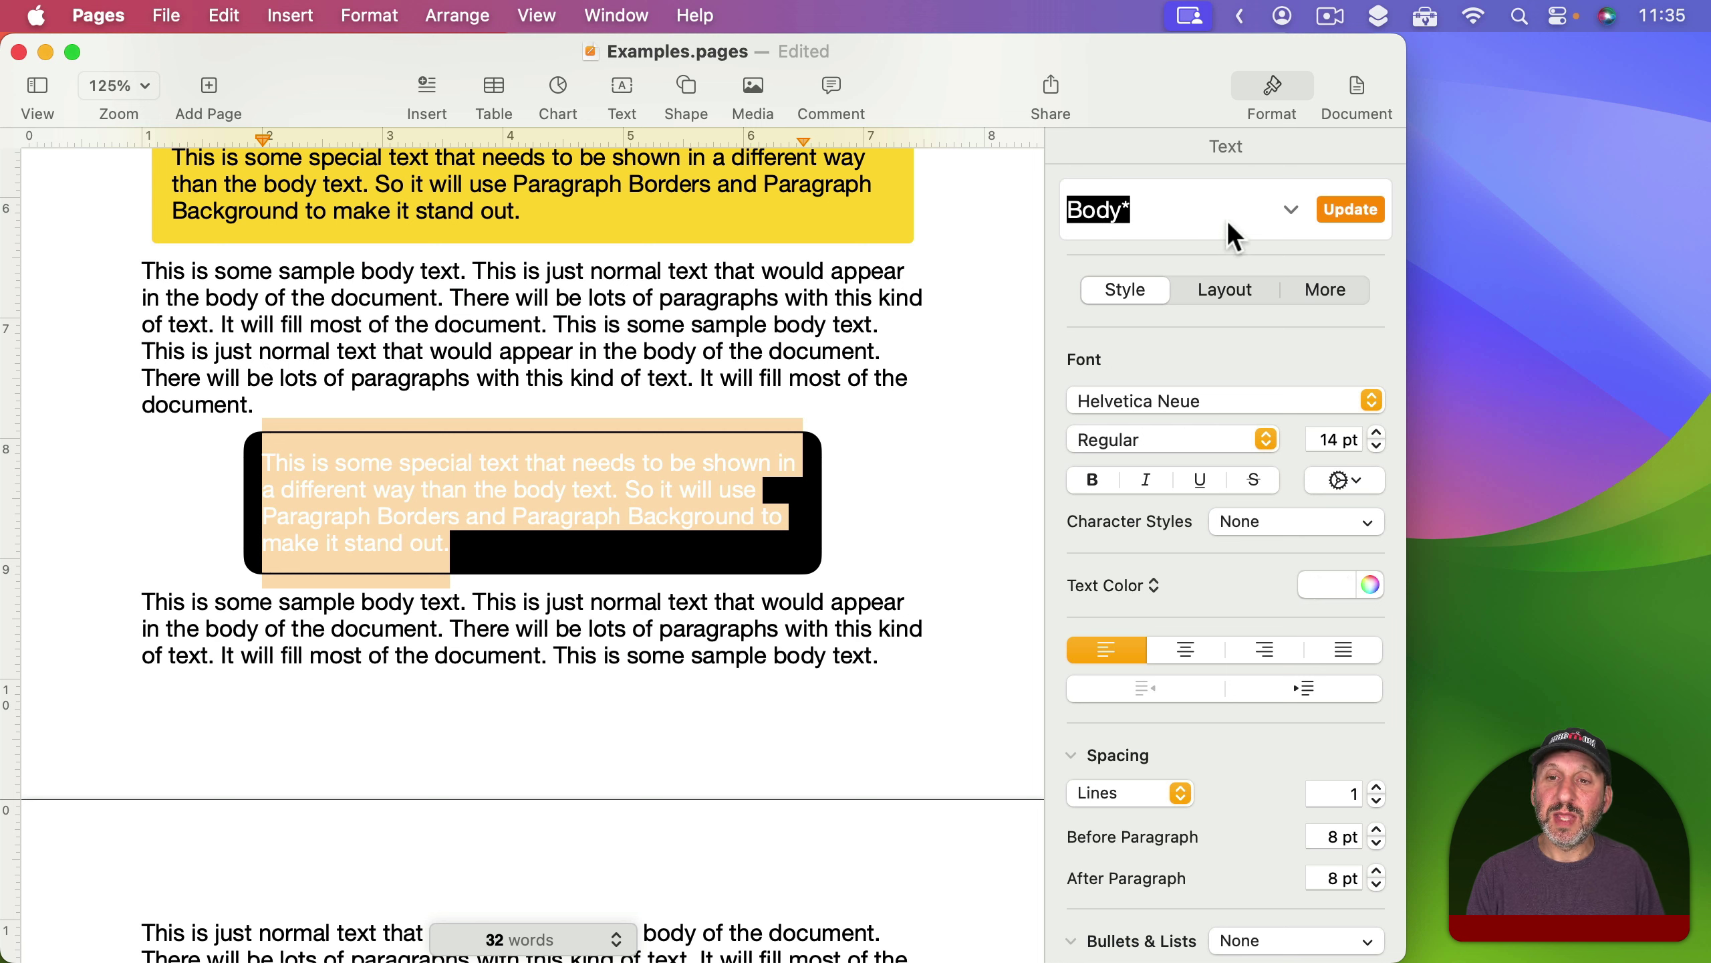
{"action": "left_click", "coordinate": [1209, 288]}
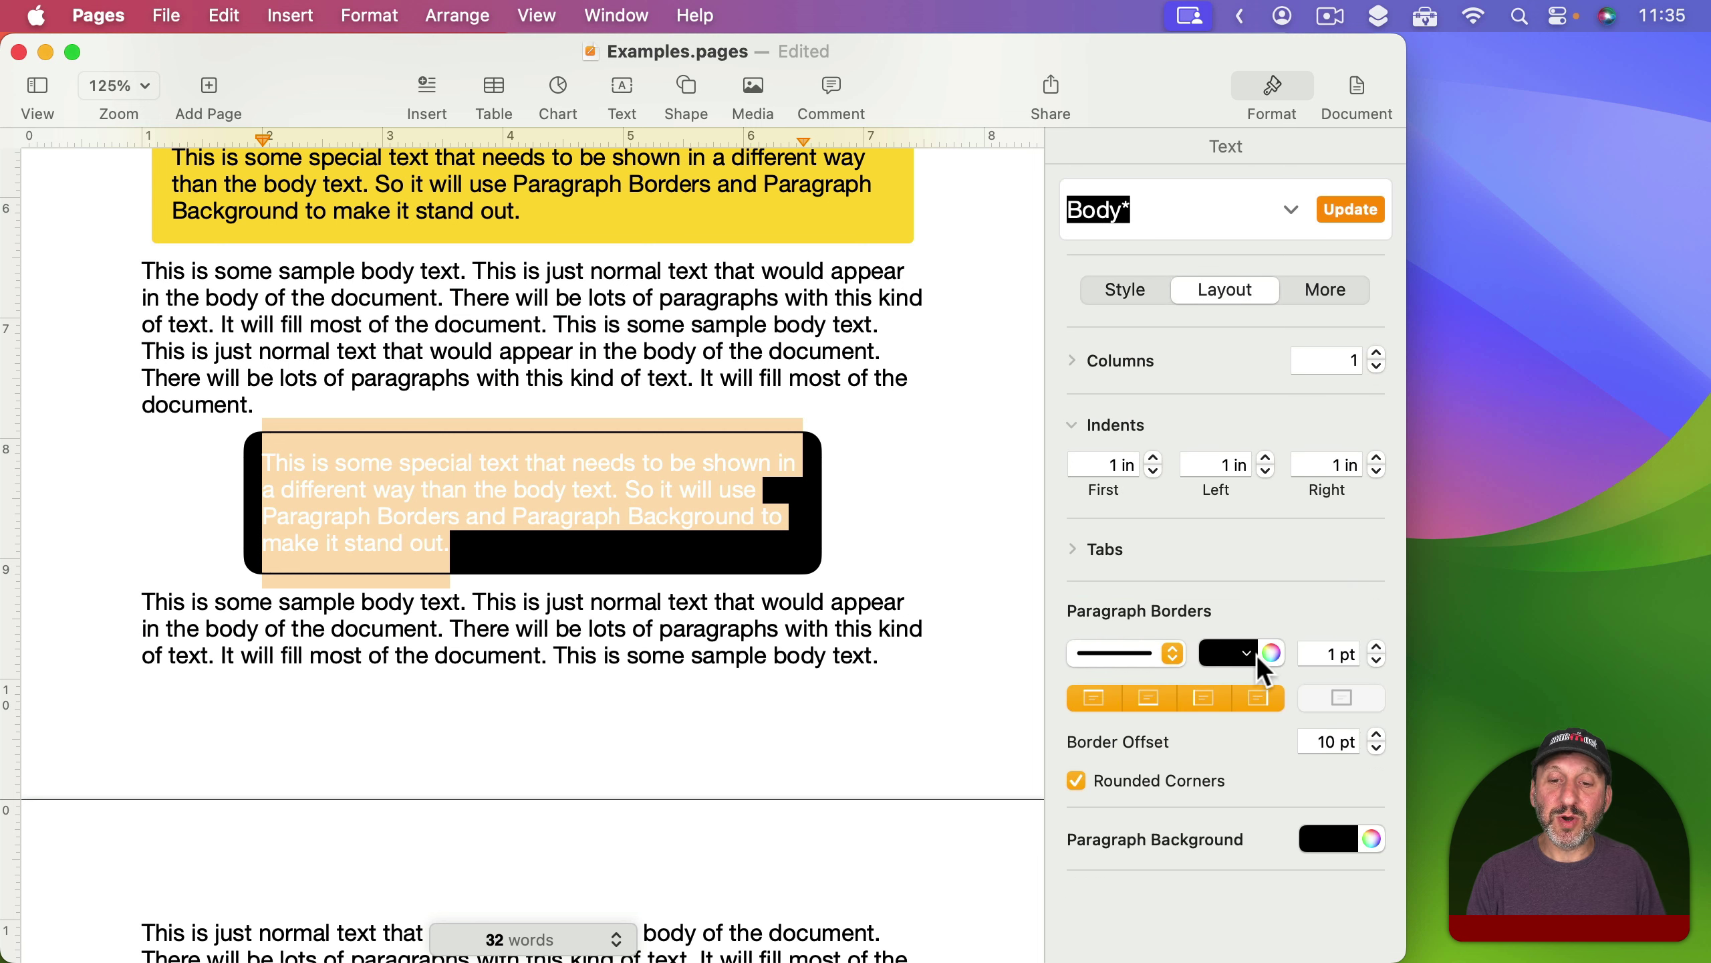
{"action": "left_click", "coordinate": [764, 486]}
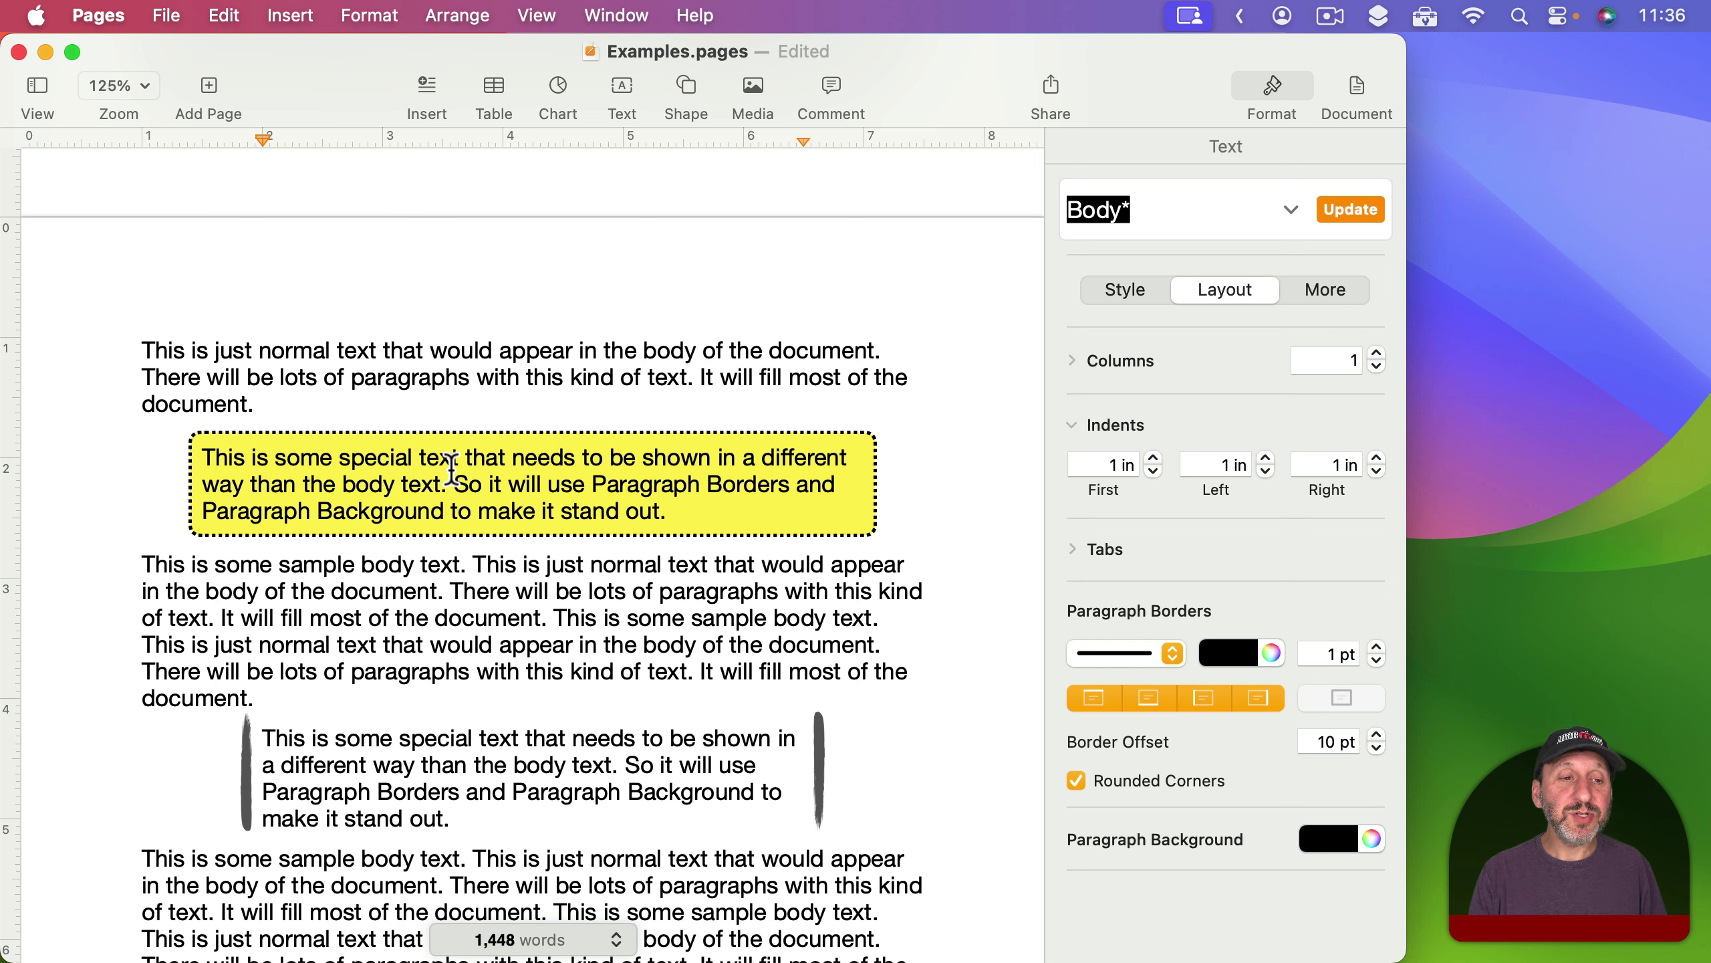
Check the dotted border style of the yellow box paragraph.
{"action": "left_click", "coordinate": [452, 465]}
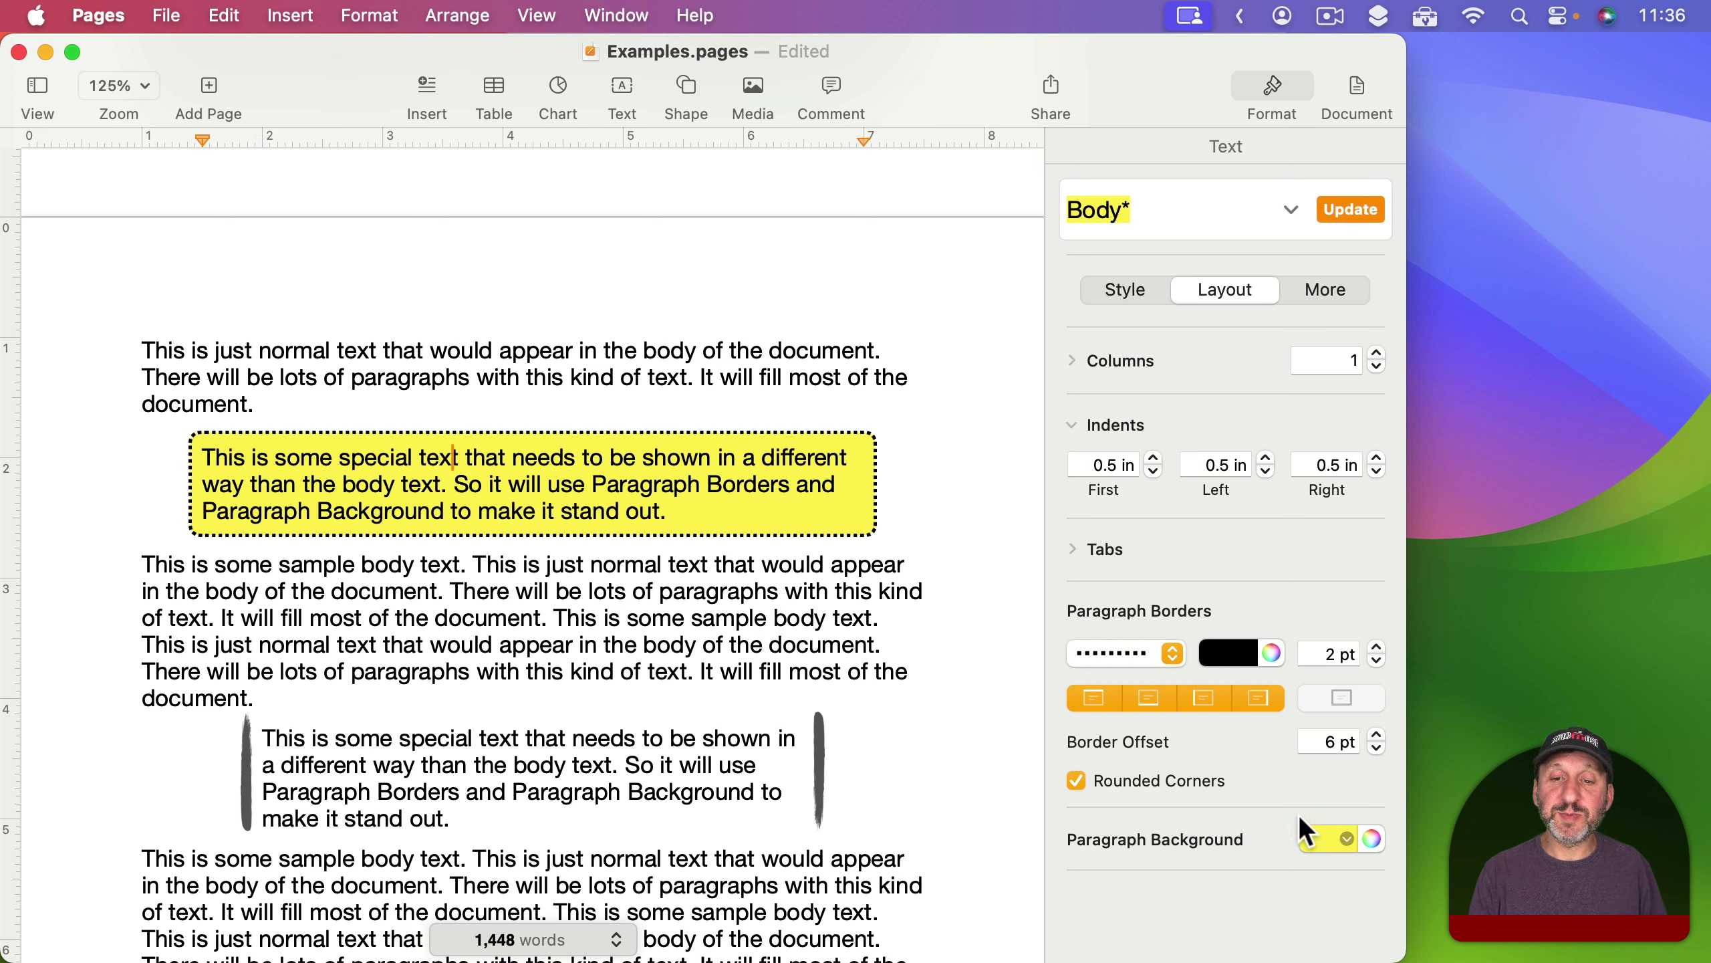
{"action": "left_click", "coordinate": [1129, 662]}
{"action": "left_click", "coordinate": [1118, 657]}
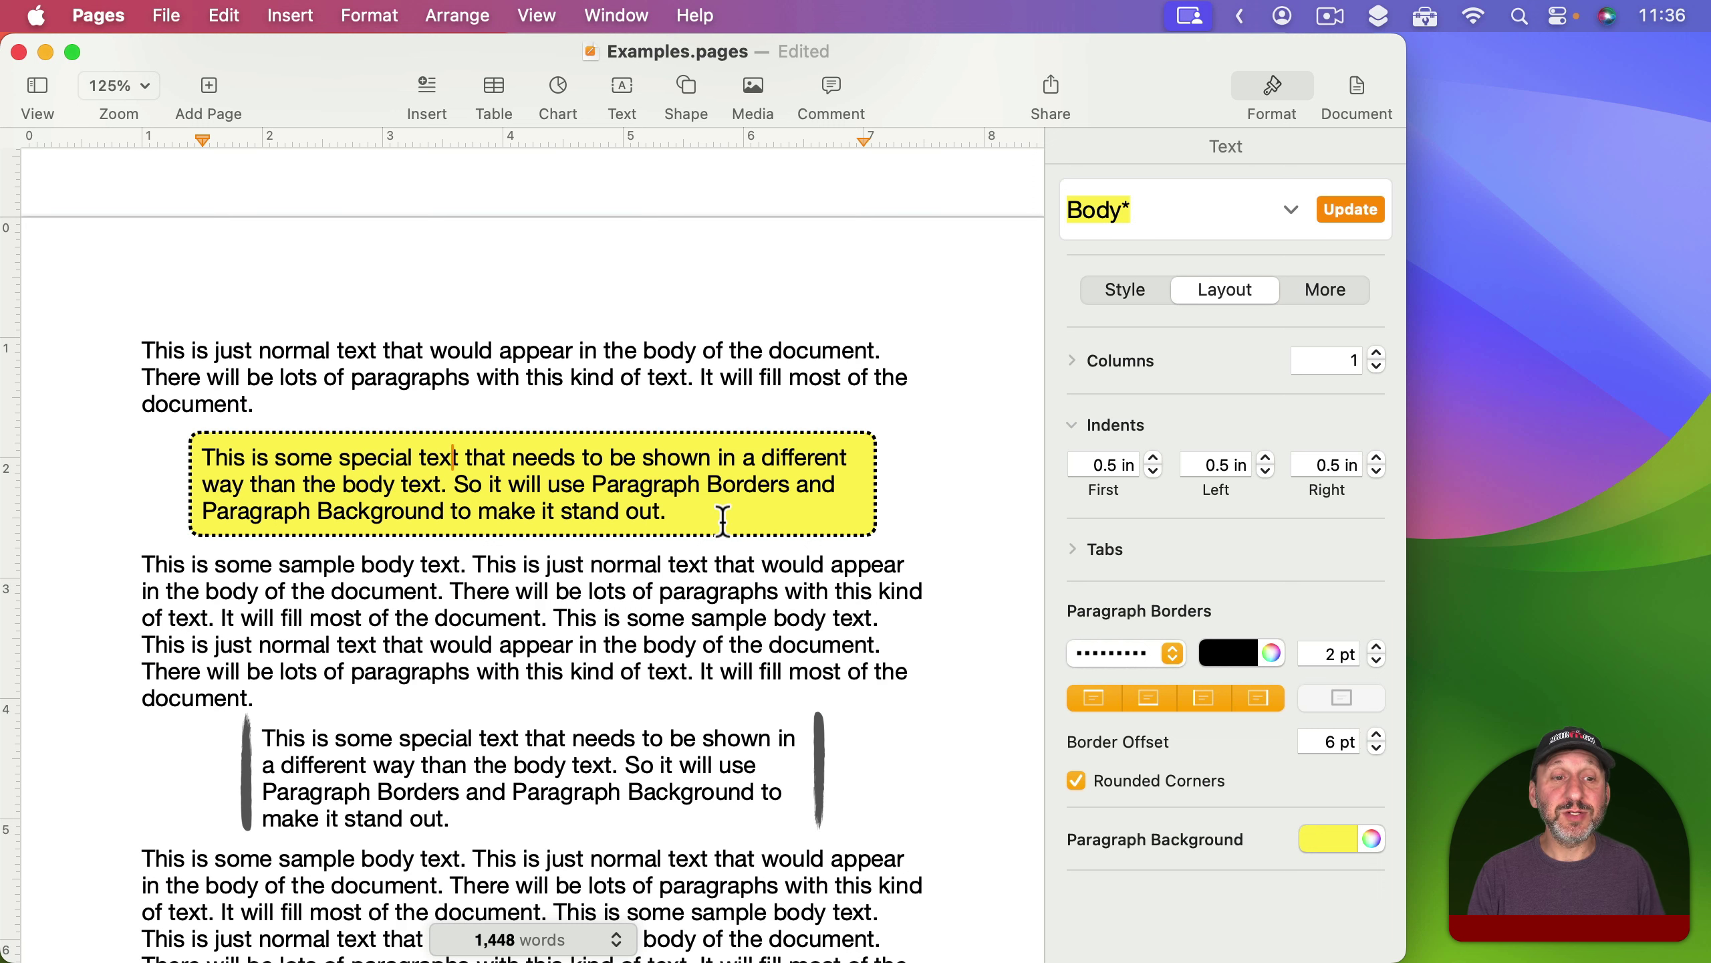
Check the 7 pt brush-stroke border style on the left-and-right bordered paragraph.
{"action": "scroll", "coordinate": [716, 567], "scroll_direction": "down", "scroll_amount": 5}
{"action": "left_click", "coordinate": [496, 389]}
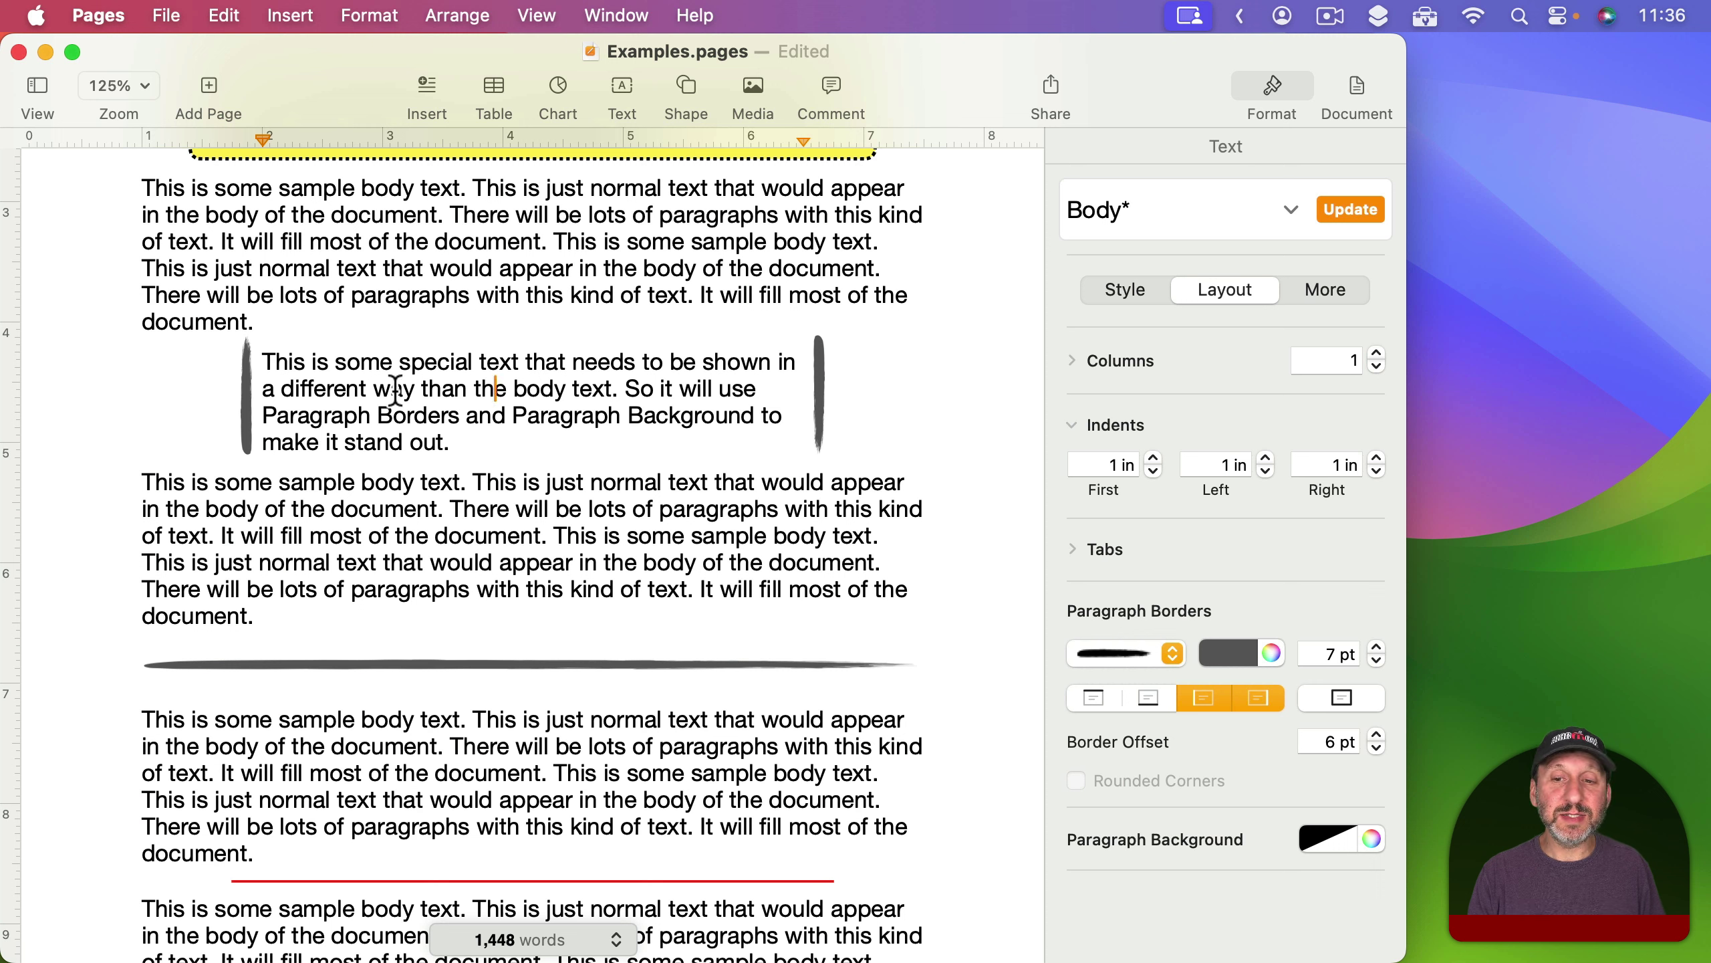
{"action": "left_click", "coordinate": [1126, 670]}
{"action": "left_click", "coordinate": [1127, 664]}
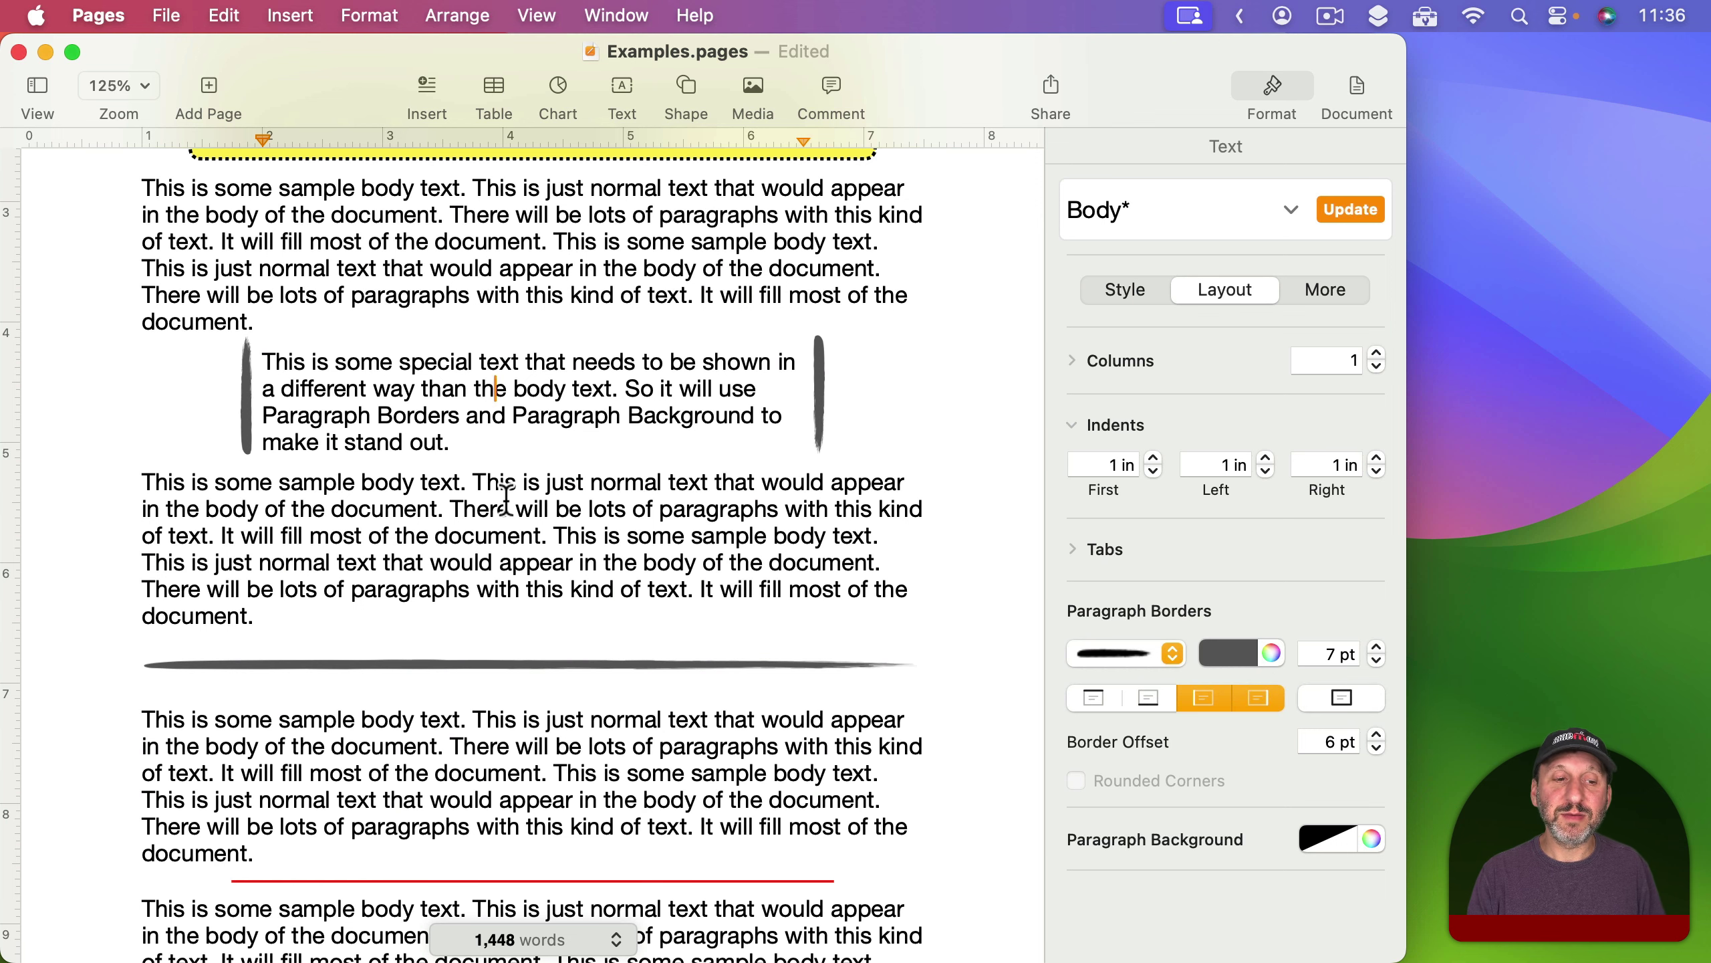
Review the empty rule paragraph's top-border line style, then its spacing settings.
{"action": "scroll", "coordinate": [472, 499], "scroll_direction": "down", "scroll_amount": 5}
{"action": "left_click", "coordinate": [401, 496]}
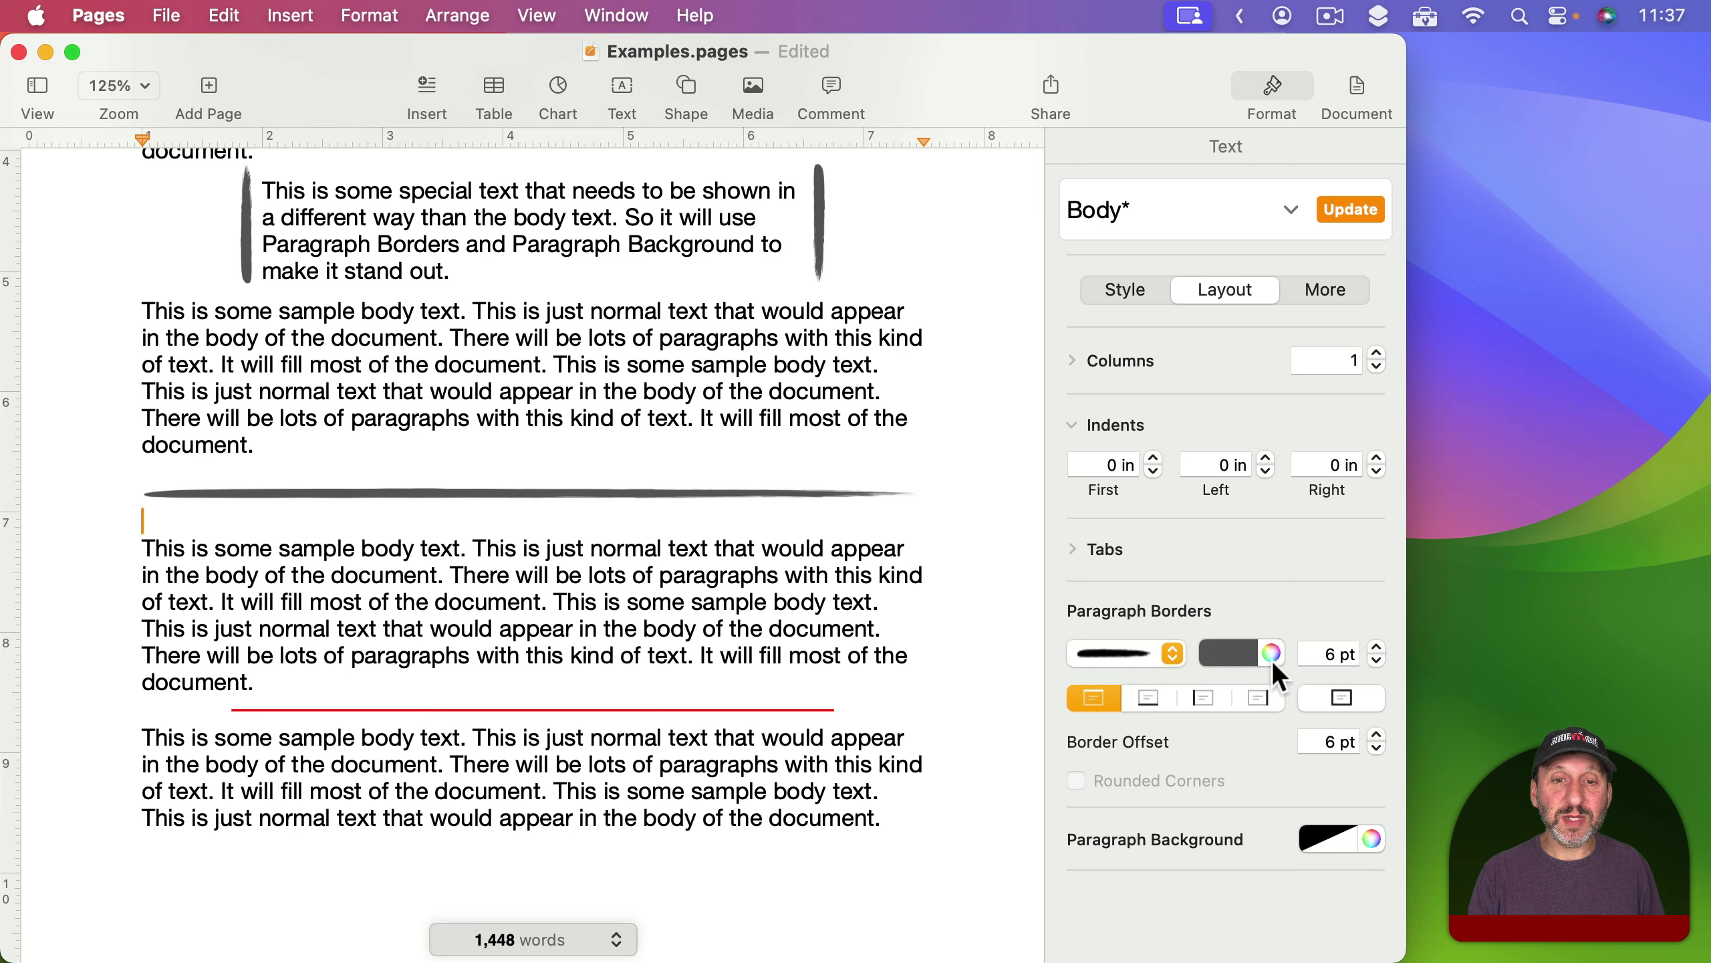
{"action": "left_click", "coordinate": [1121, 653]}
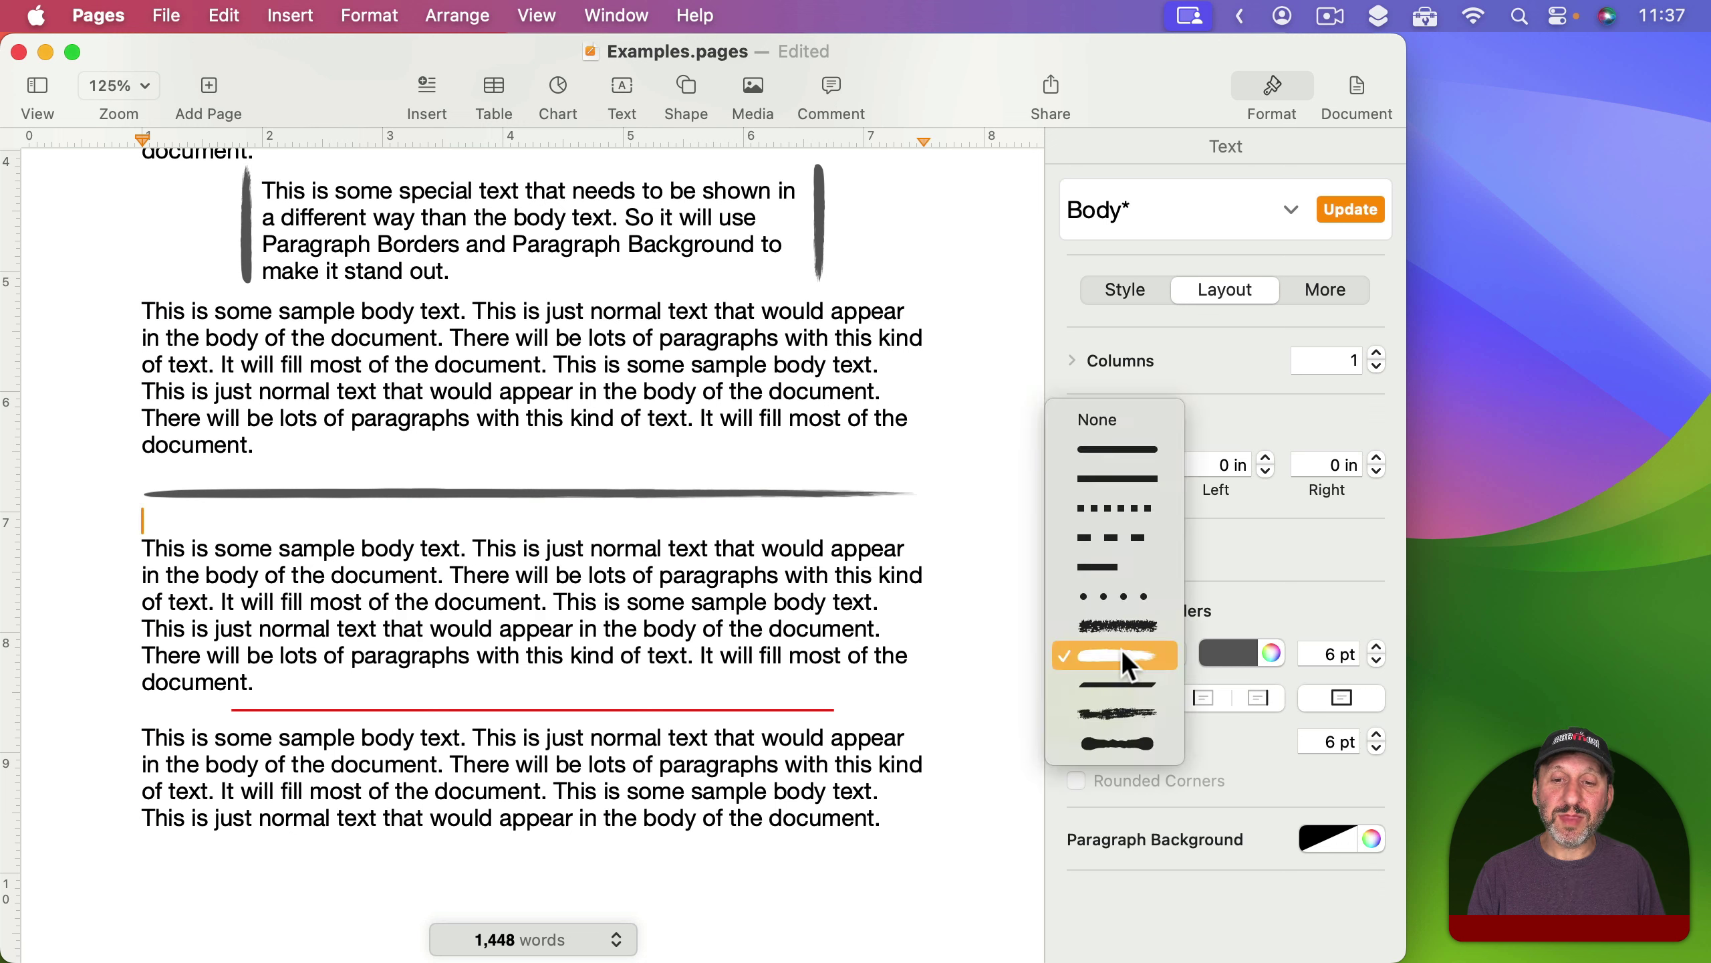
{"action": "left_click", "coordinate": [947, 655]}
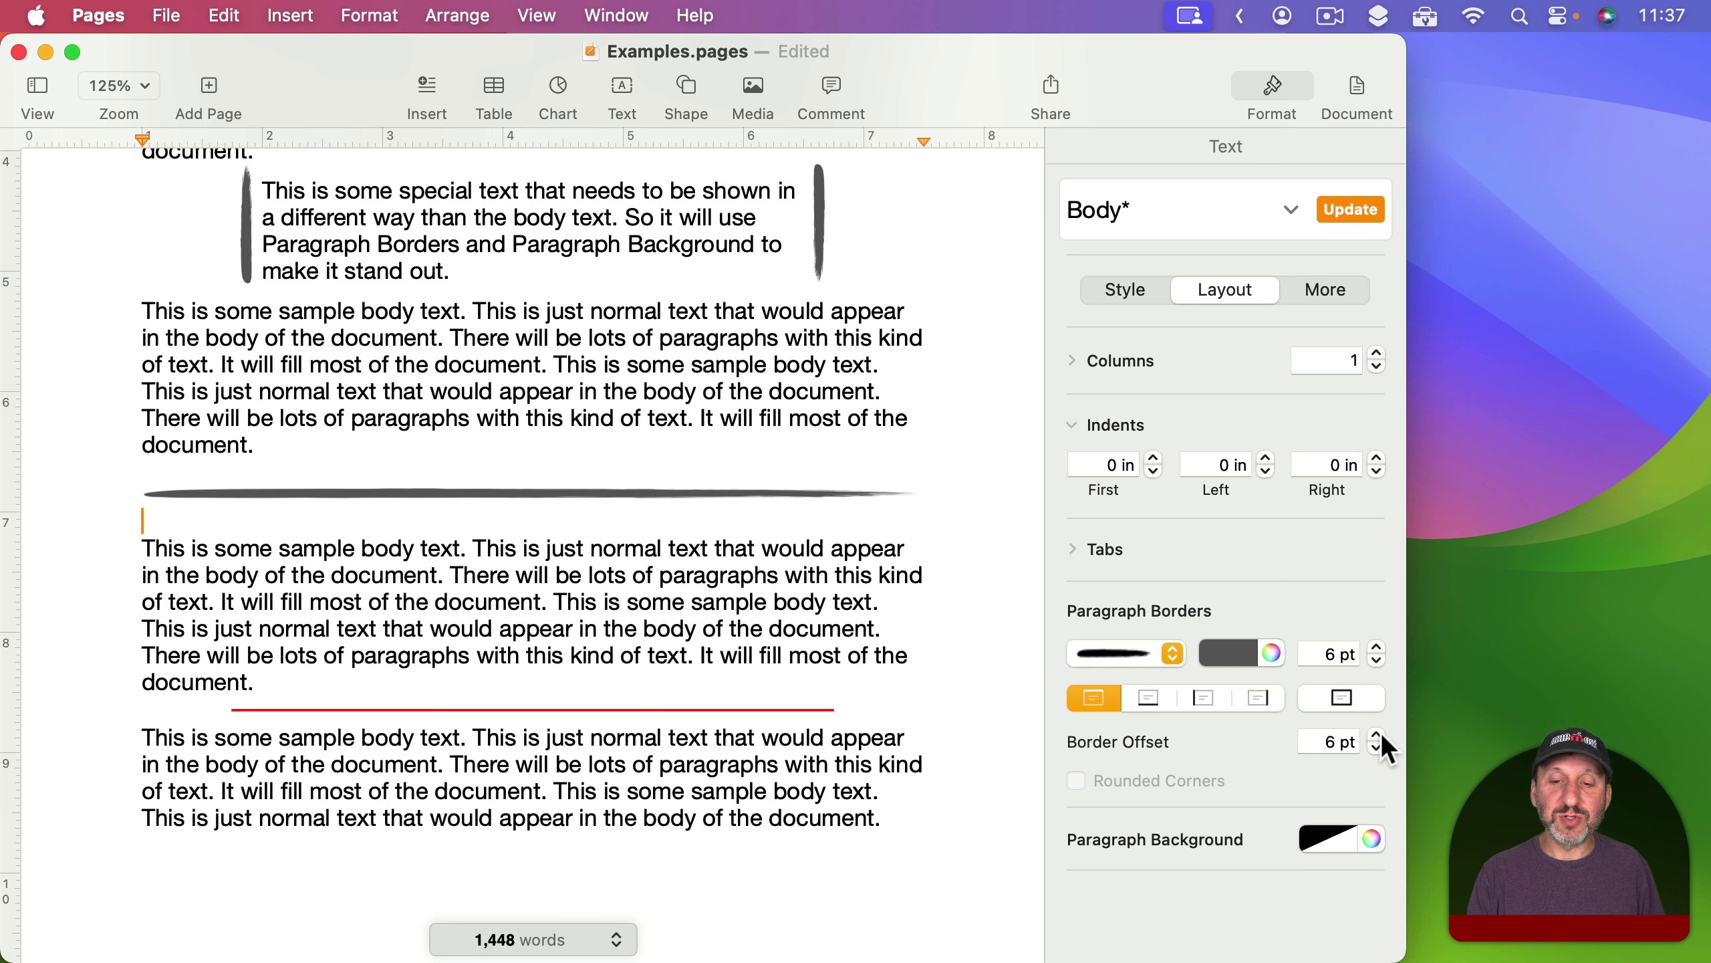
{"action": "left_click", "coordinate": [1124, 291]}
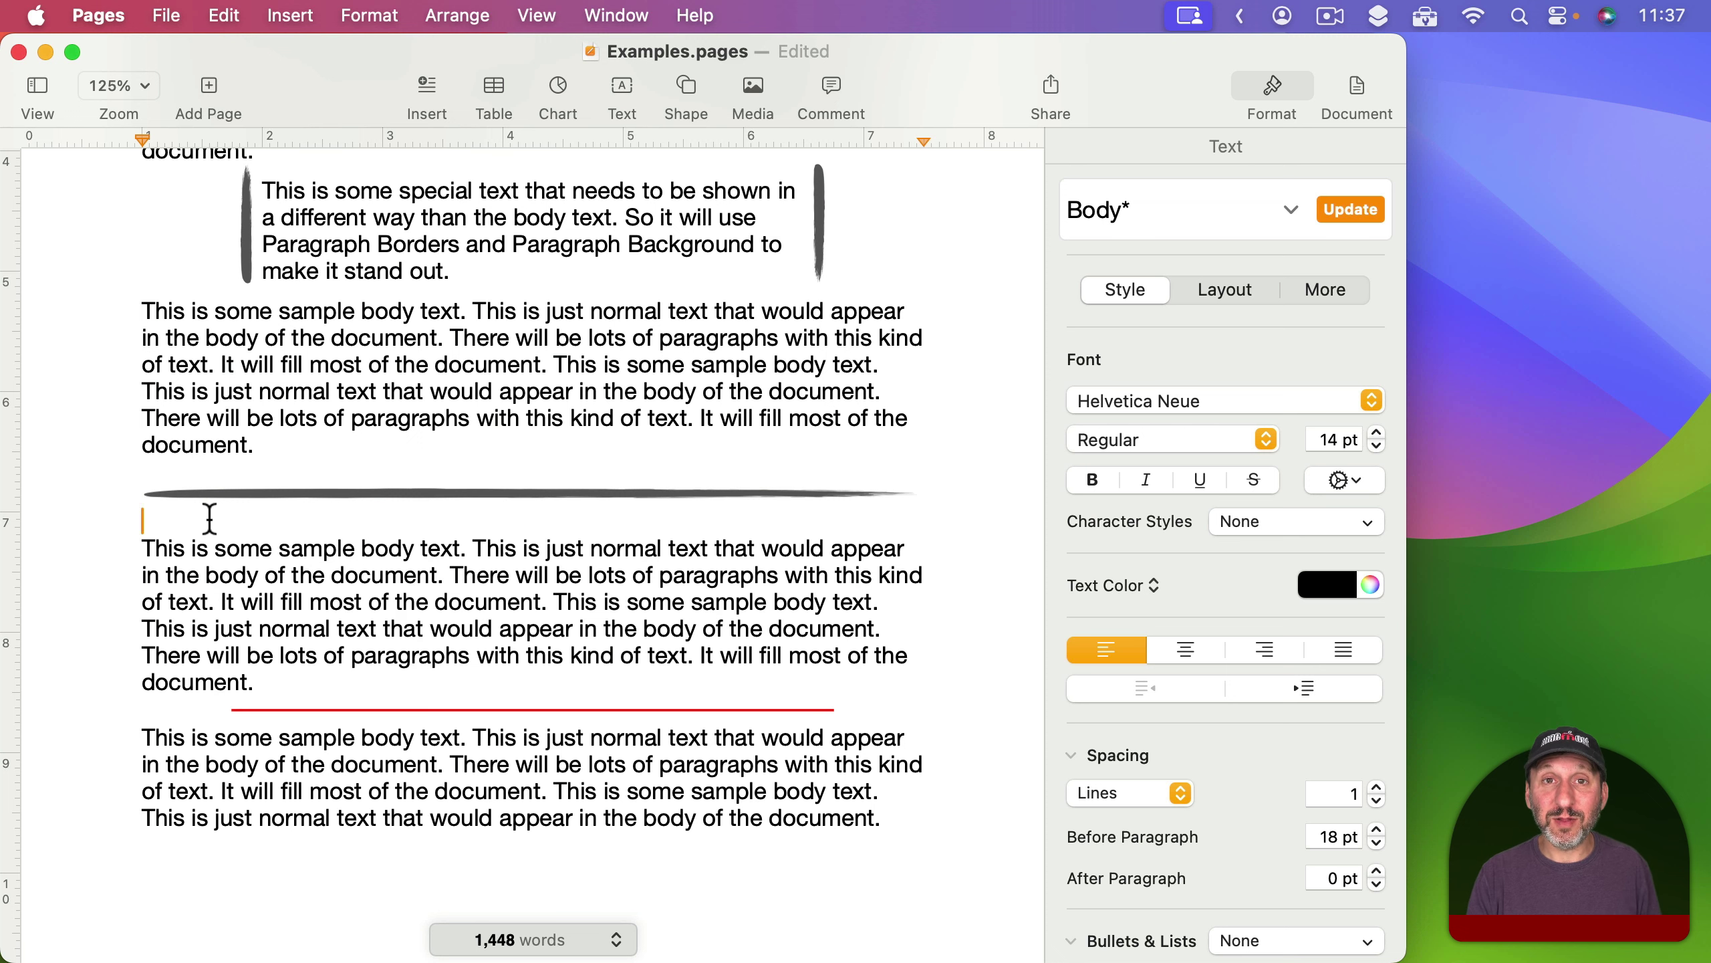
{"action": "scroll", "coordinate": [222, 607], "scroll_direction": "down", "scroll_amount": 3}
Review the thin red line paragraph's red background and indents, then highlight its 1 pt font size.
{"action": "left_click", "coordinate": [272, 596]}
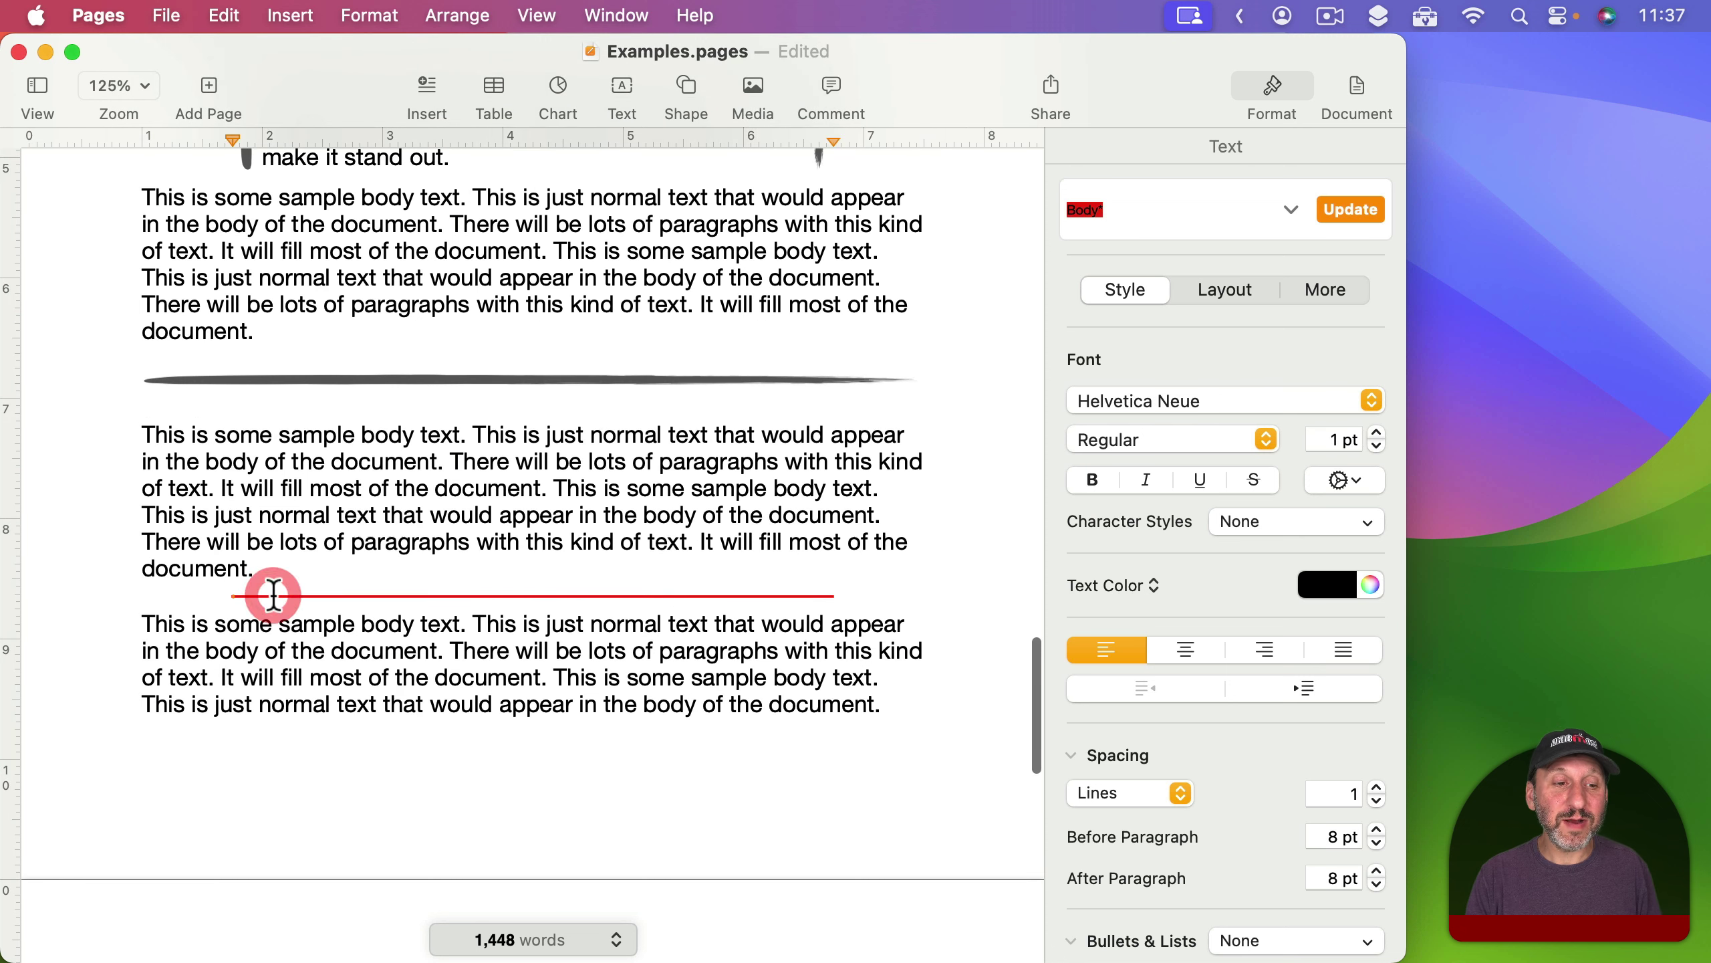
{"action": "left_click", "coordinate": [844, 605]}
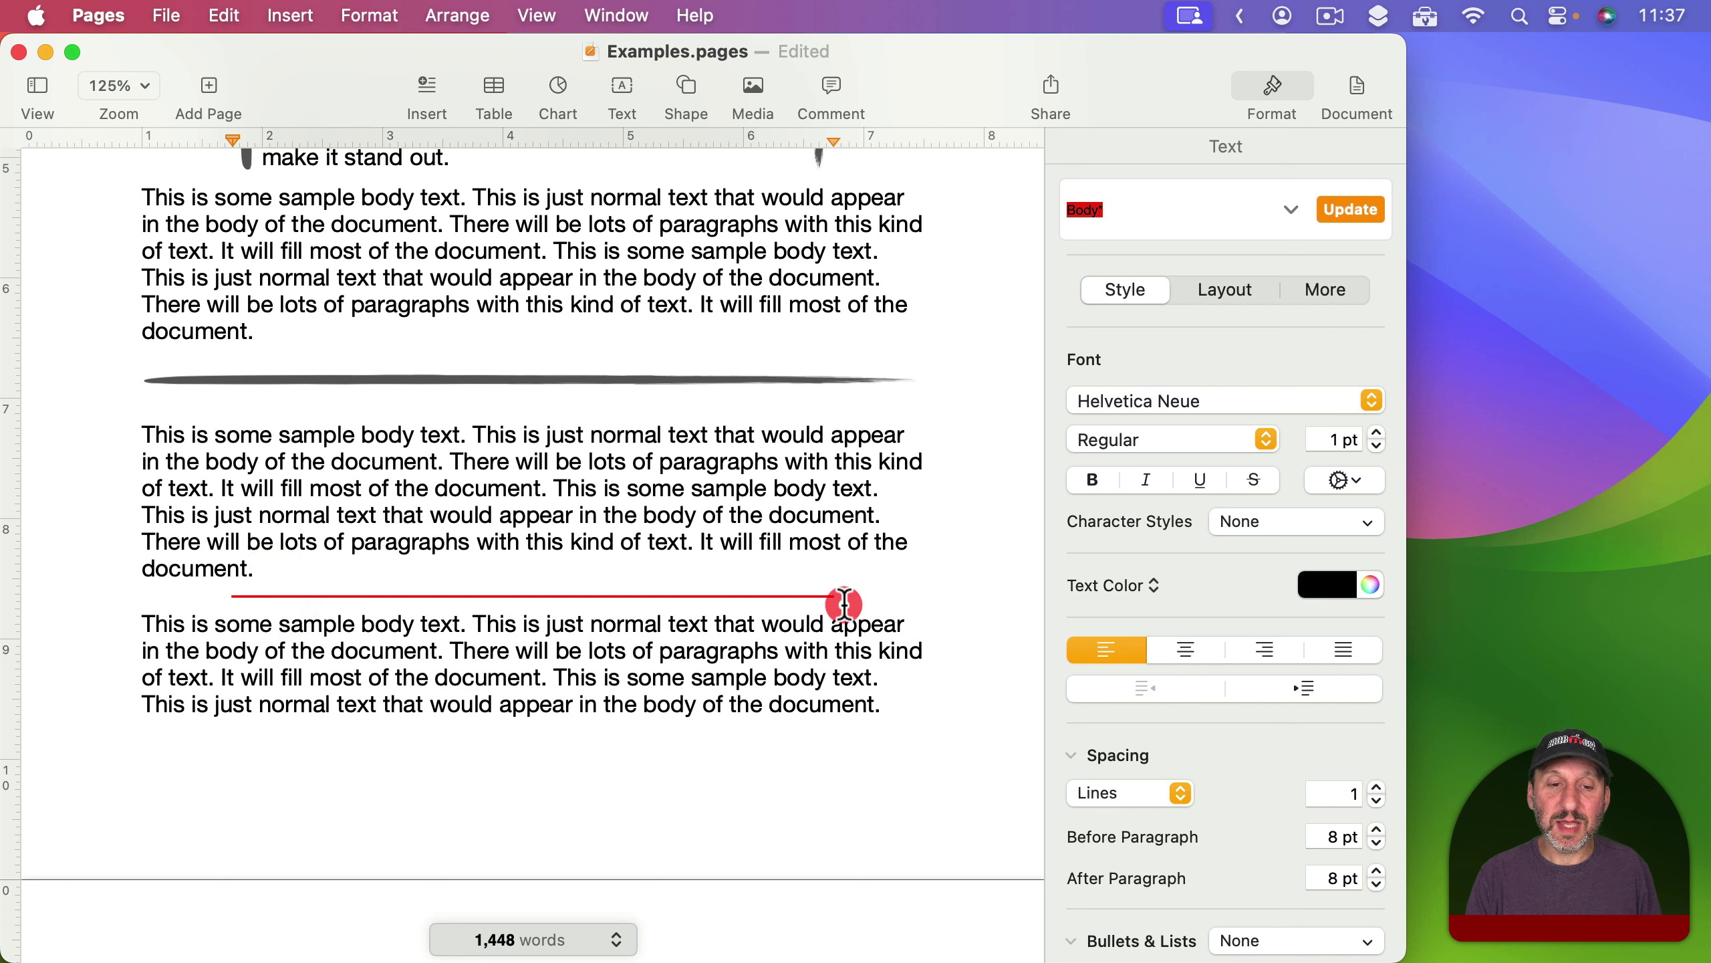
{"action": "left_click", "coordinate": [1223, 297]}
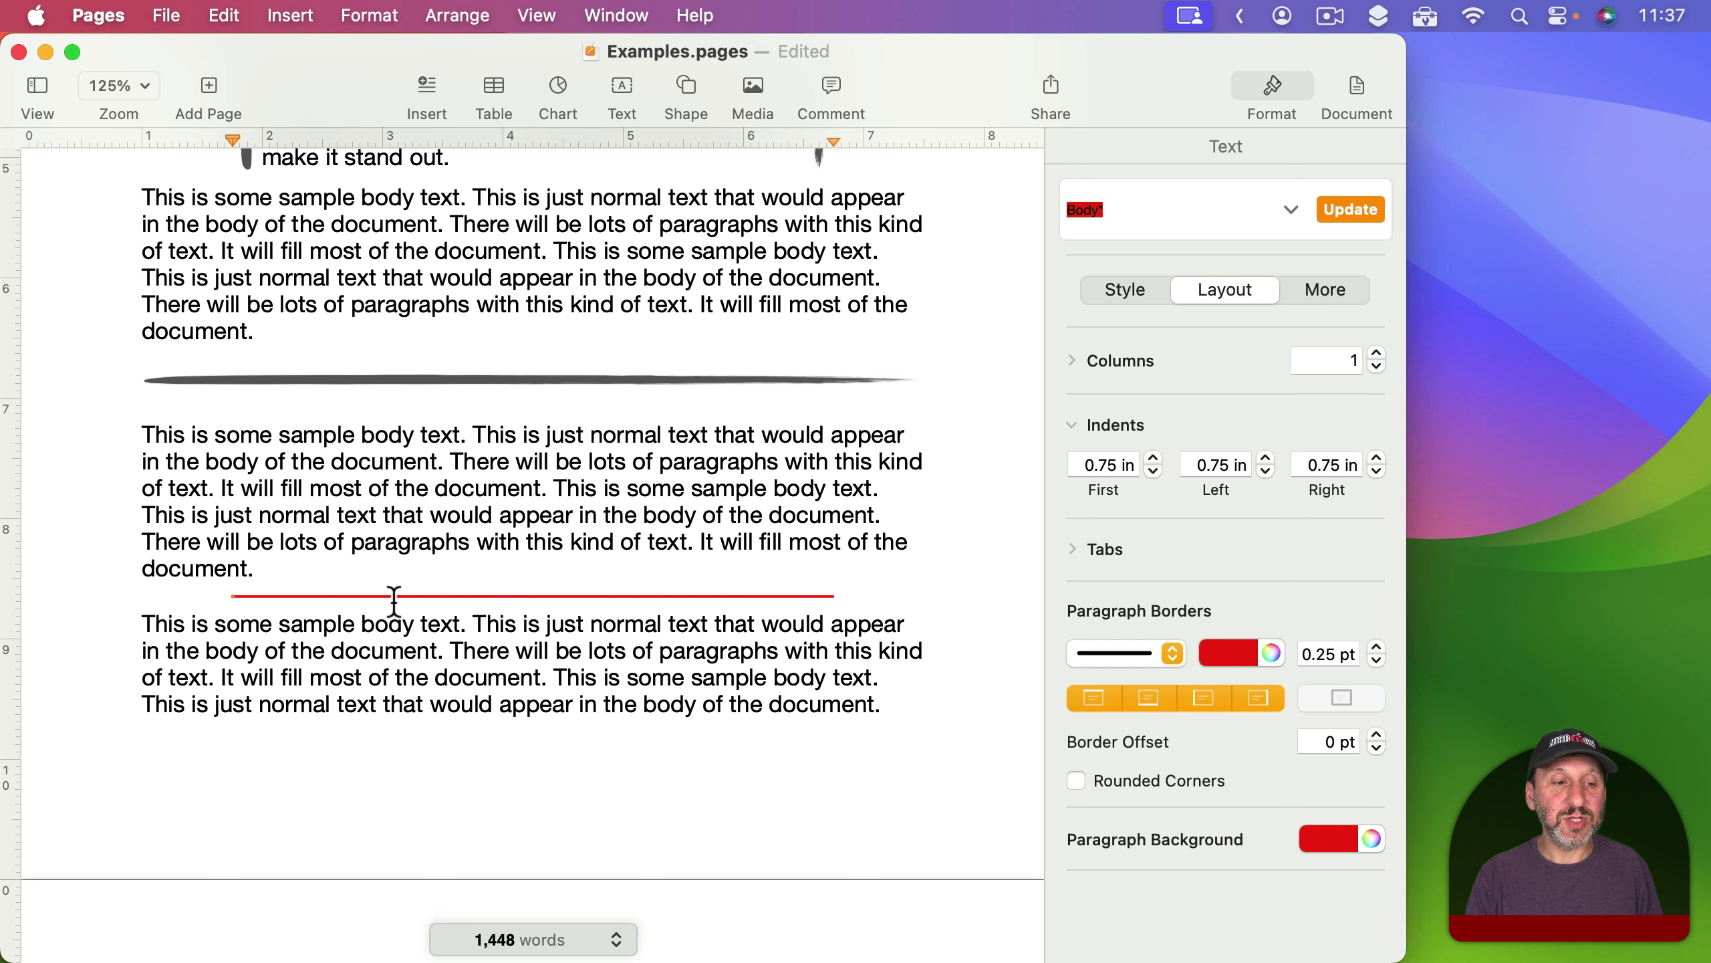
{"action": "left_click", "coordinate": [1124, 299]}
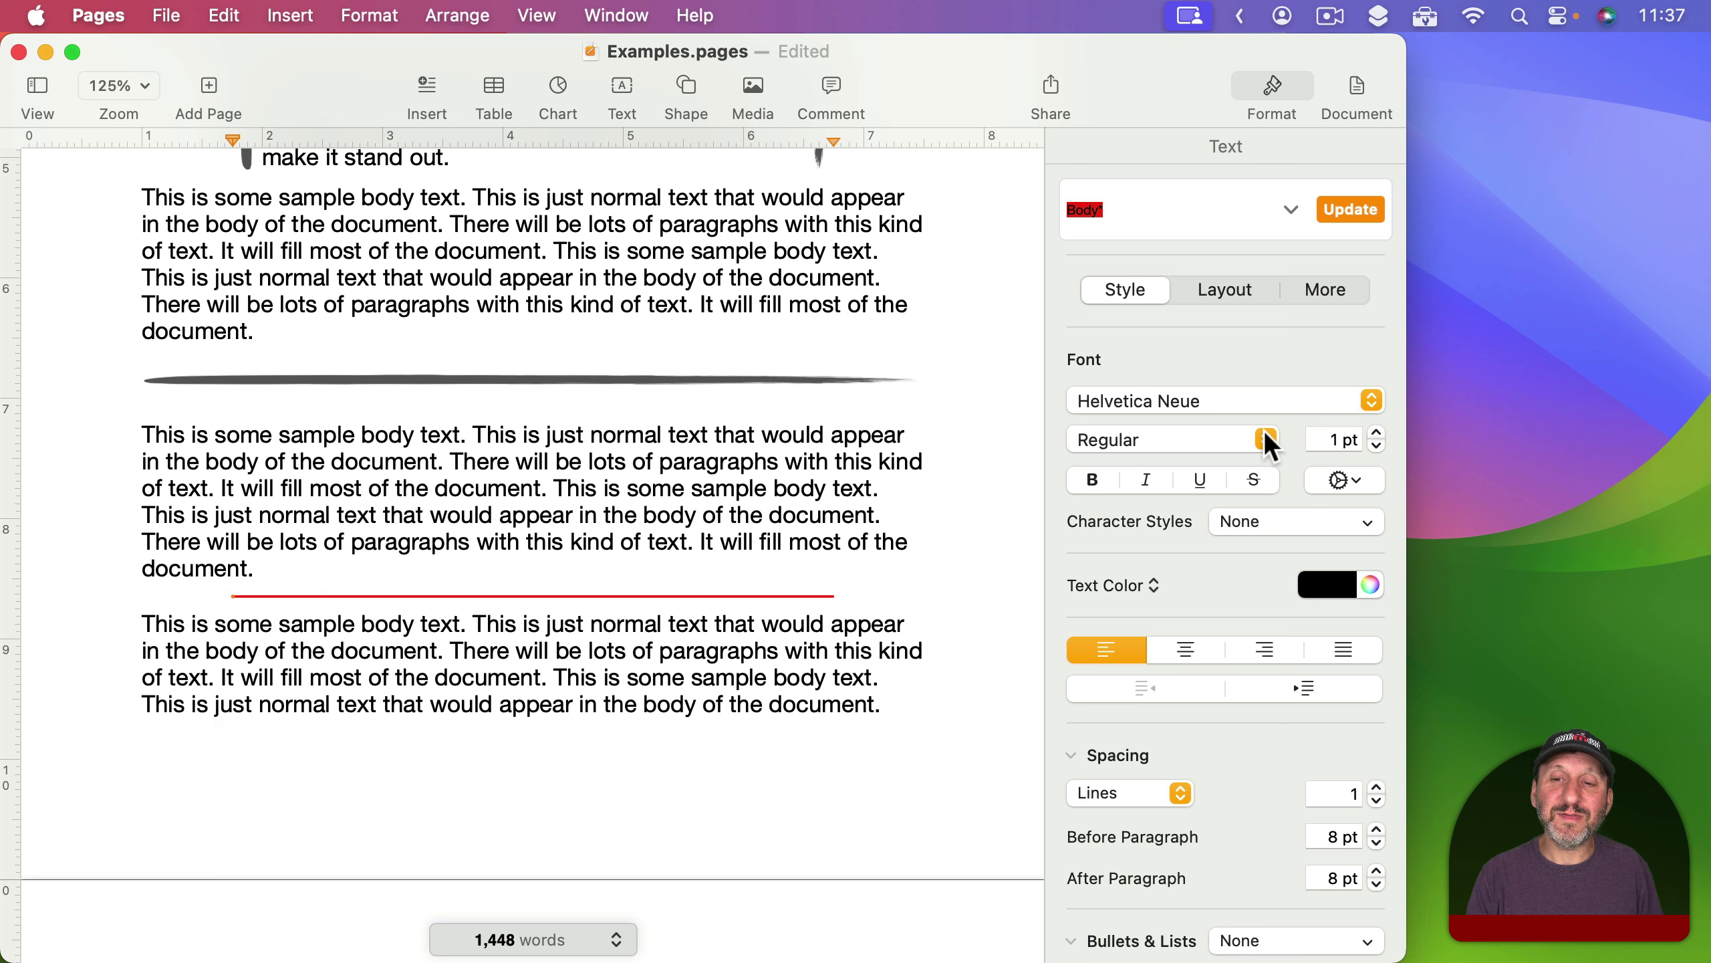
{"action": "double_click", "coordinate": [1321, 440]}
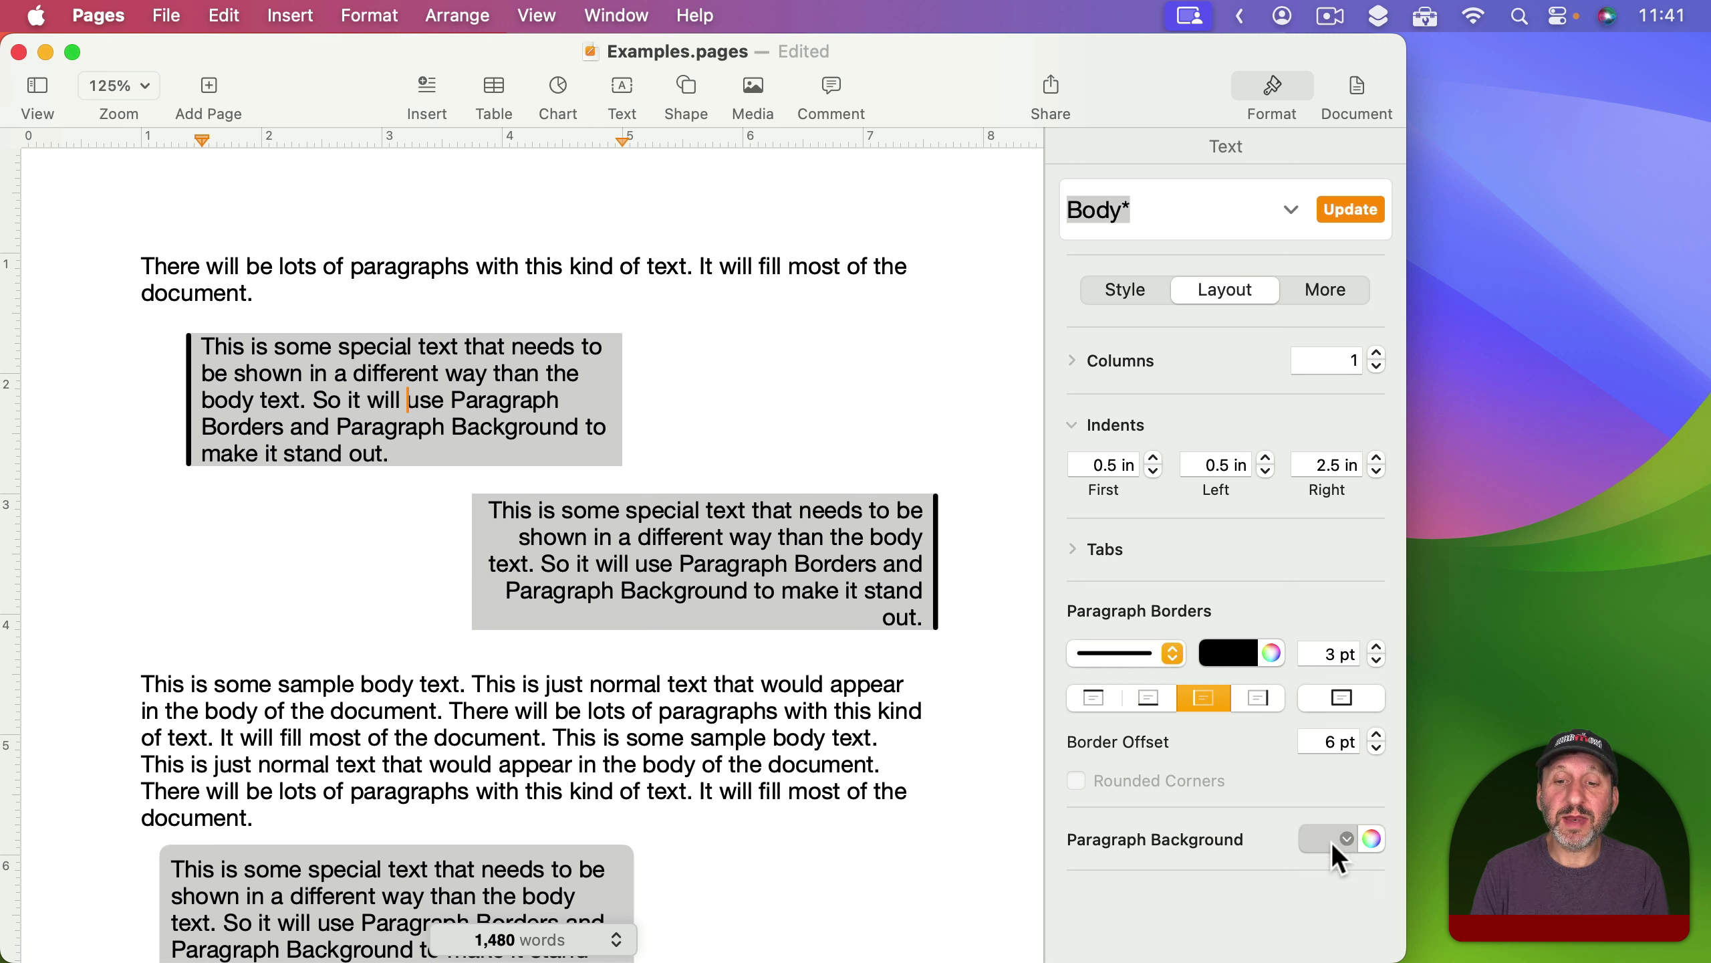
View the right-side pull-out's right-aligned text and spacing after its Layout settings.
{"action": "left_click", "coordinate": [696, 541]}
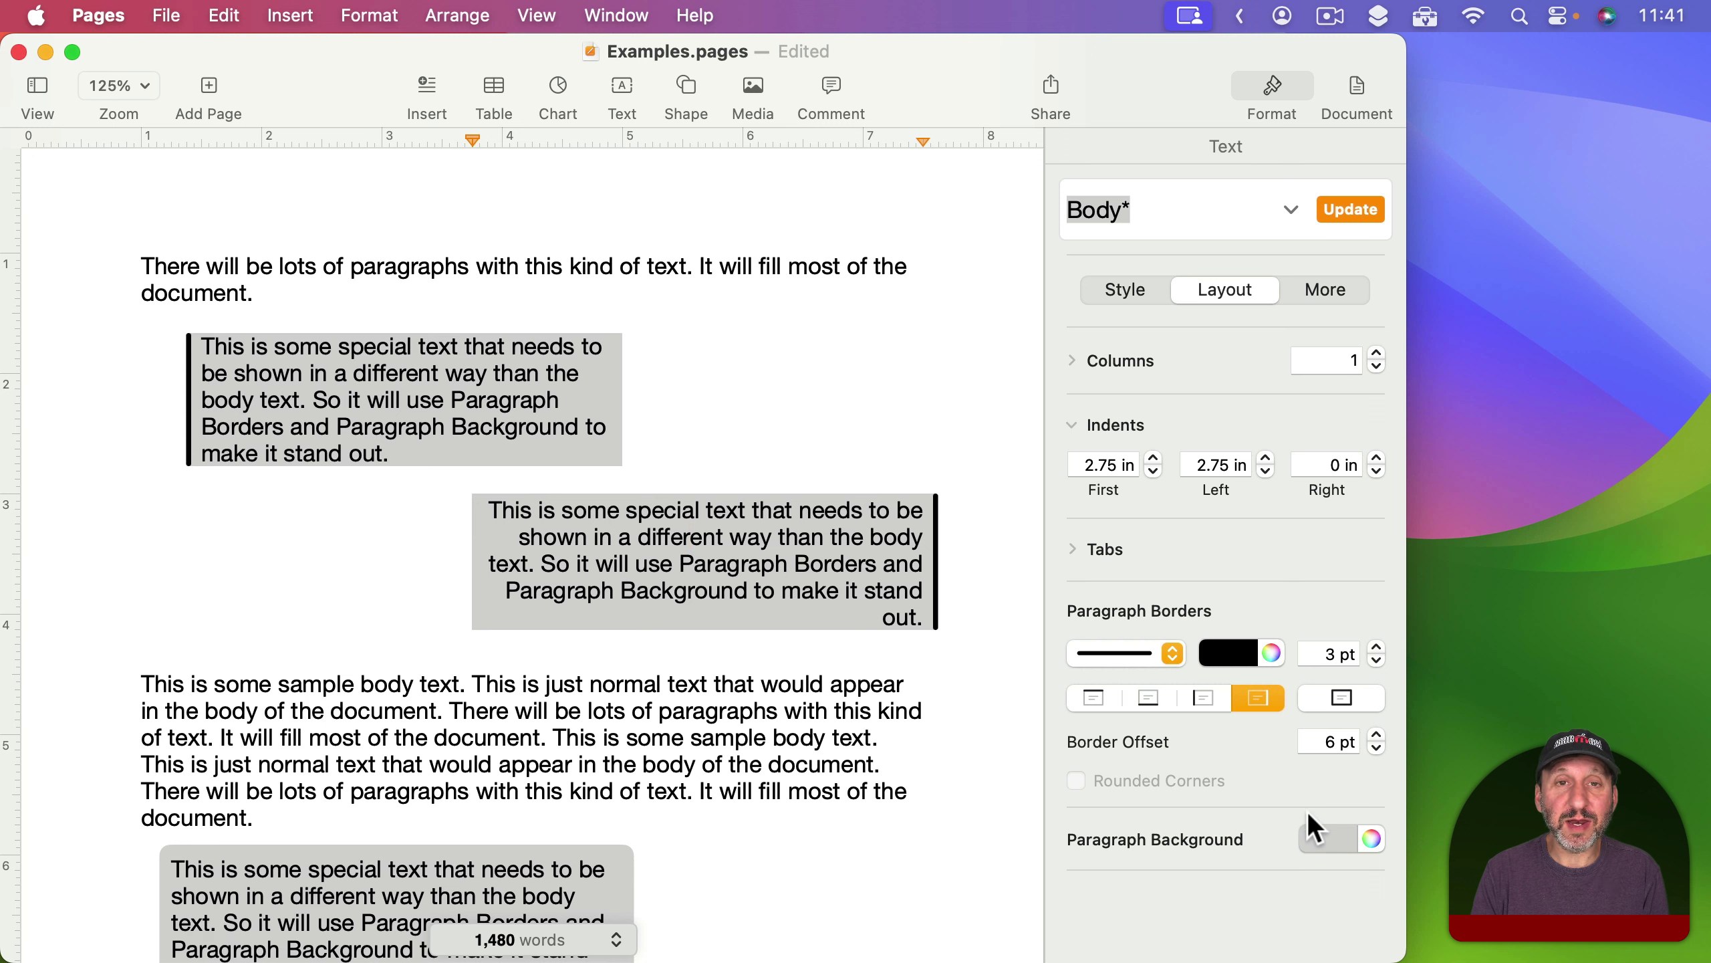
{"action": "left_click", "coordinate": [1143, 285]}
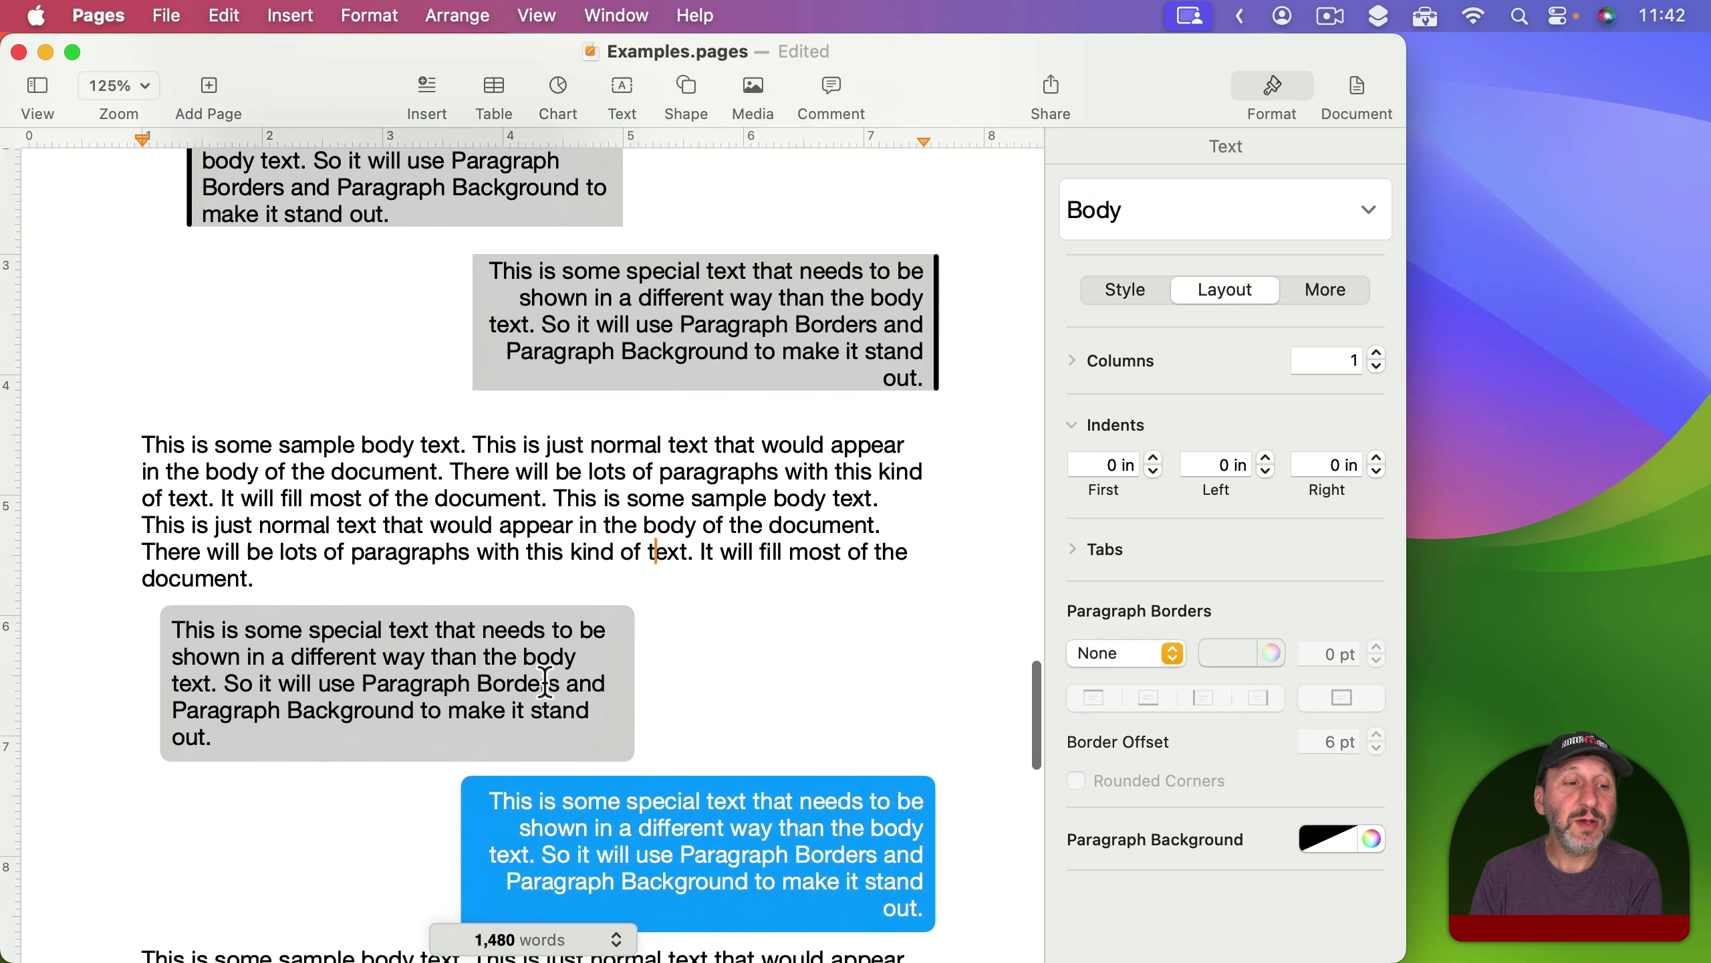
Compare the grey and blue bubble paragraphs' settings, ending on the blue bubble's rounded 1 pt border.
{"action": "scroll", "coordinate": [546, 681], "scroll_direction": "down", "scroll_amount": 5}
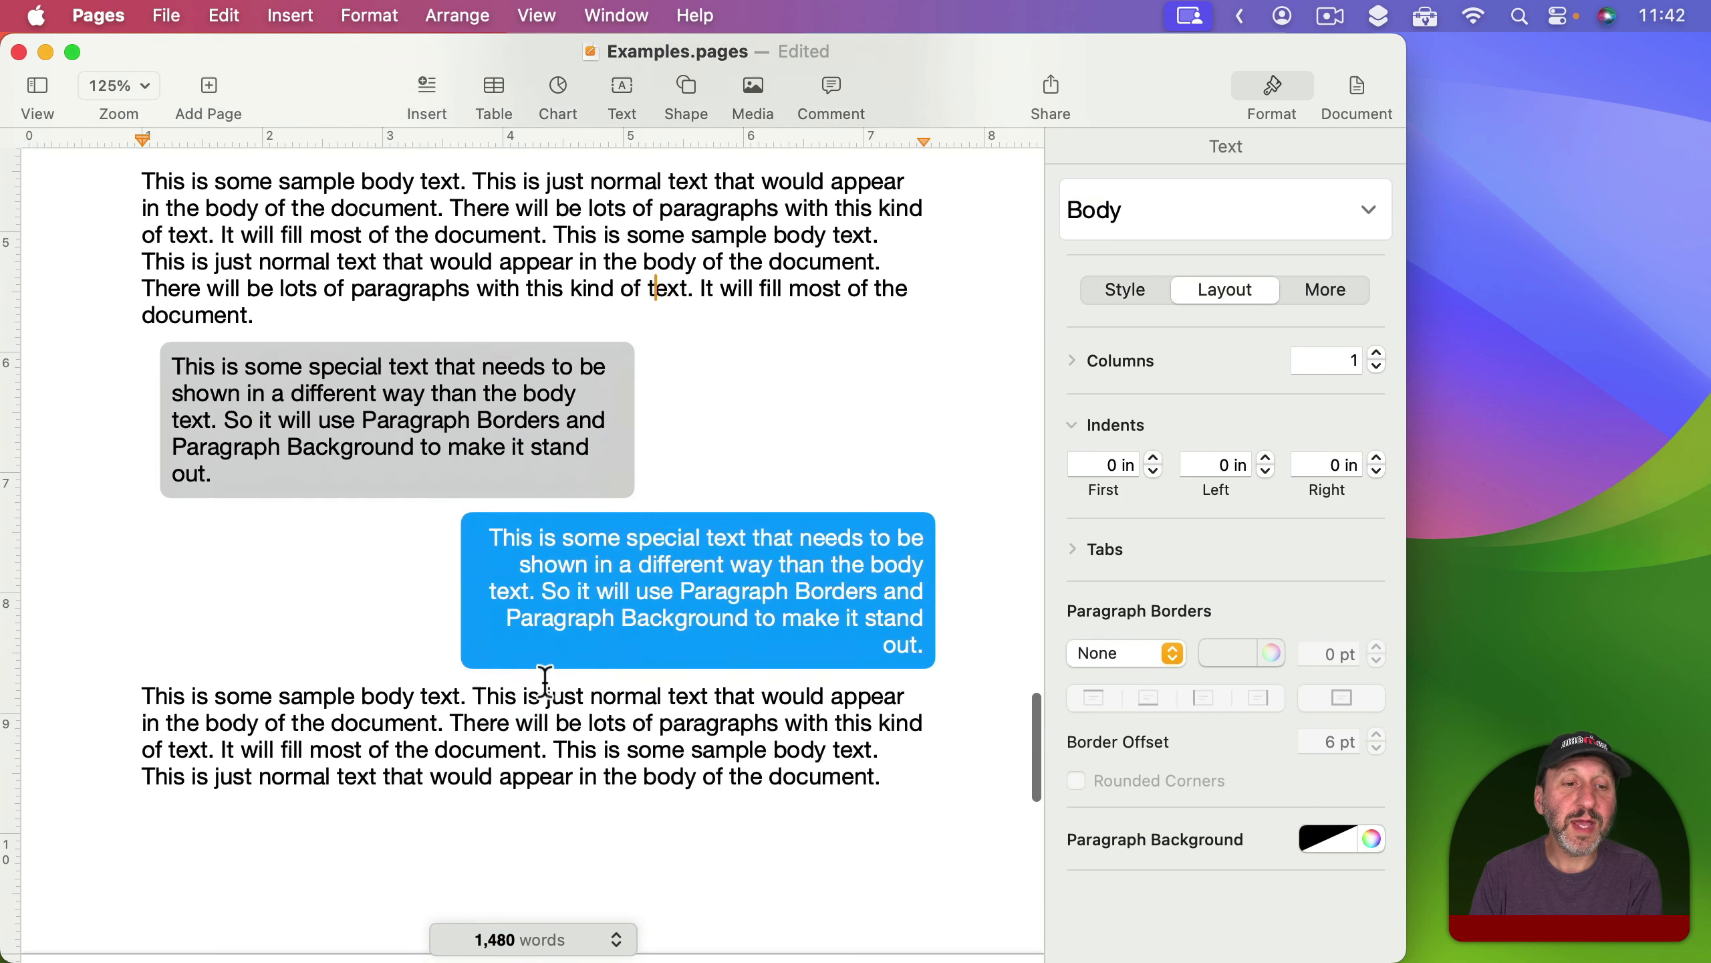
{"action": "left_click", "coordinate": [412, 413]}
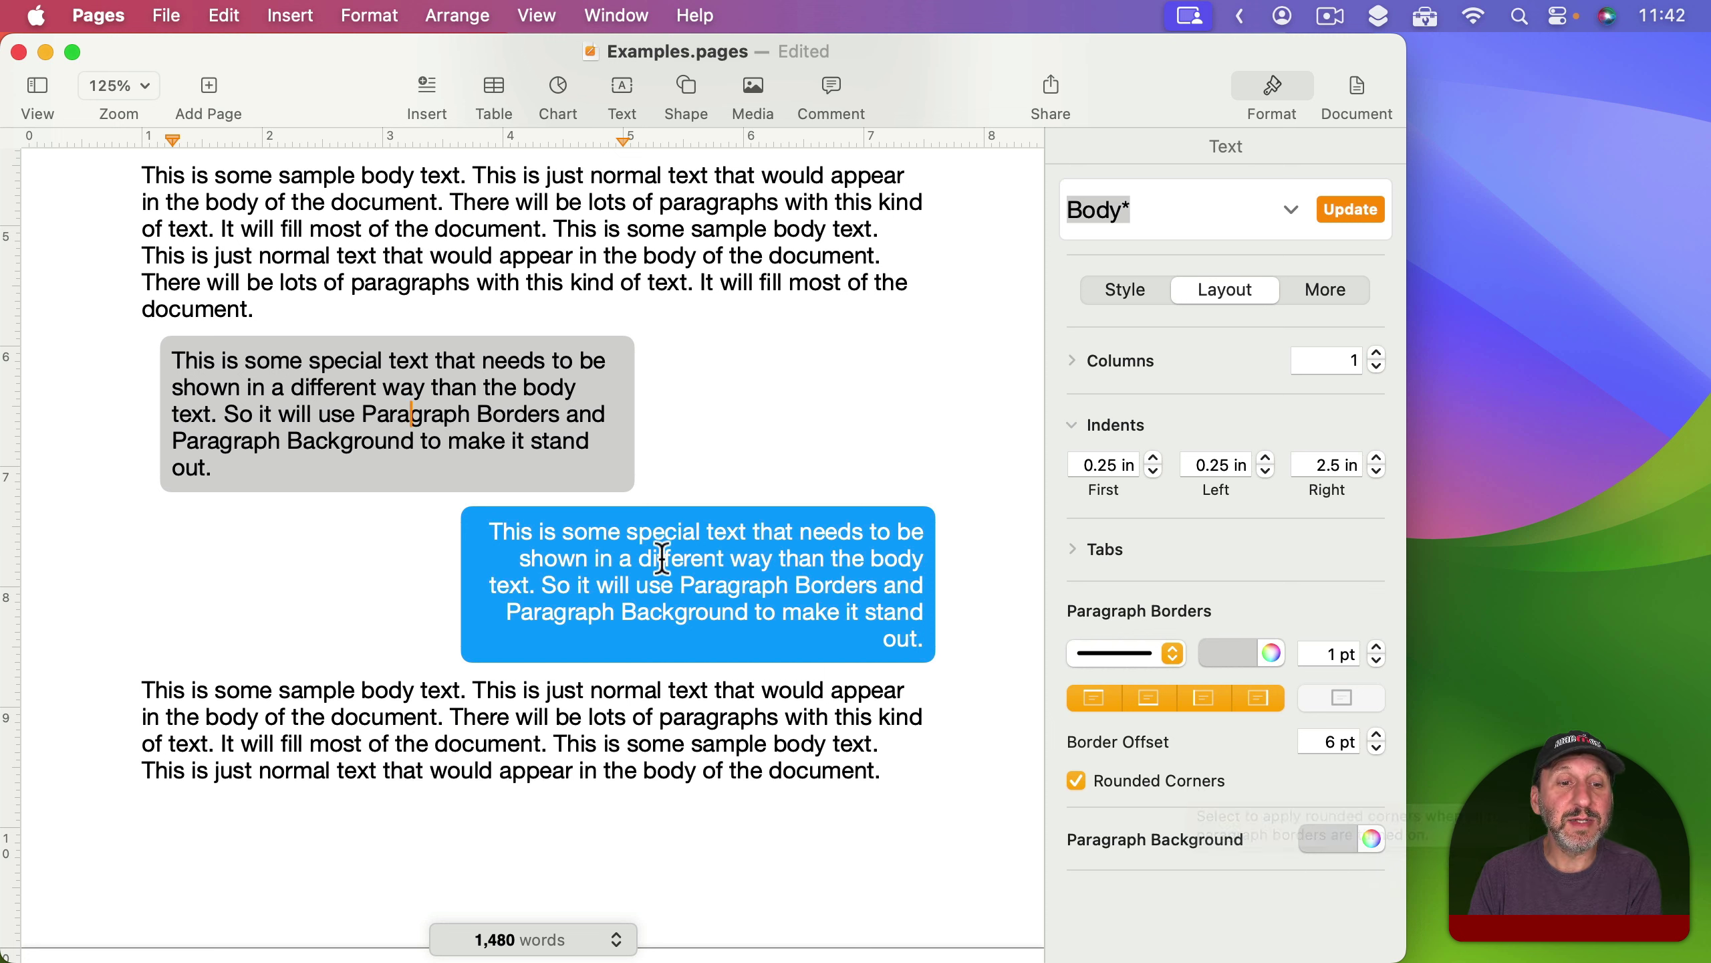
{"action": "left_click", "coordinate": [649, 579]}
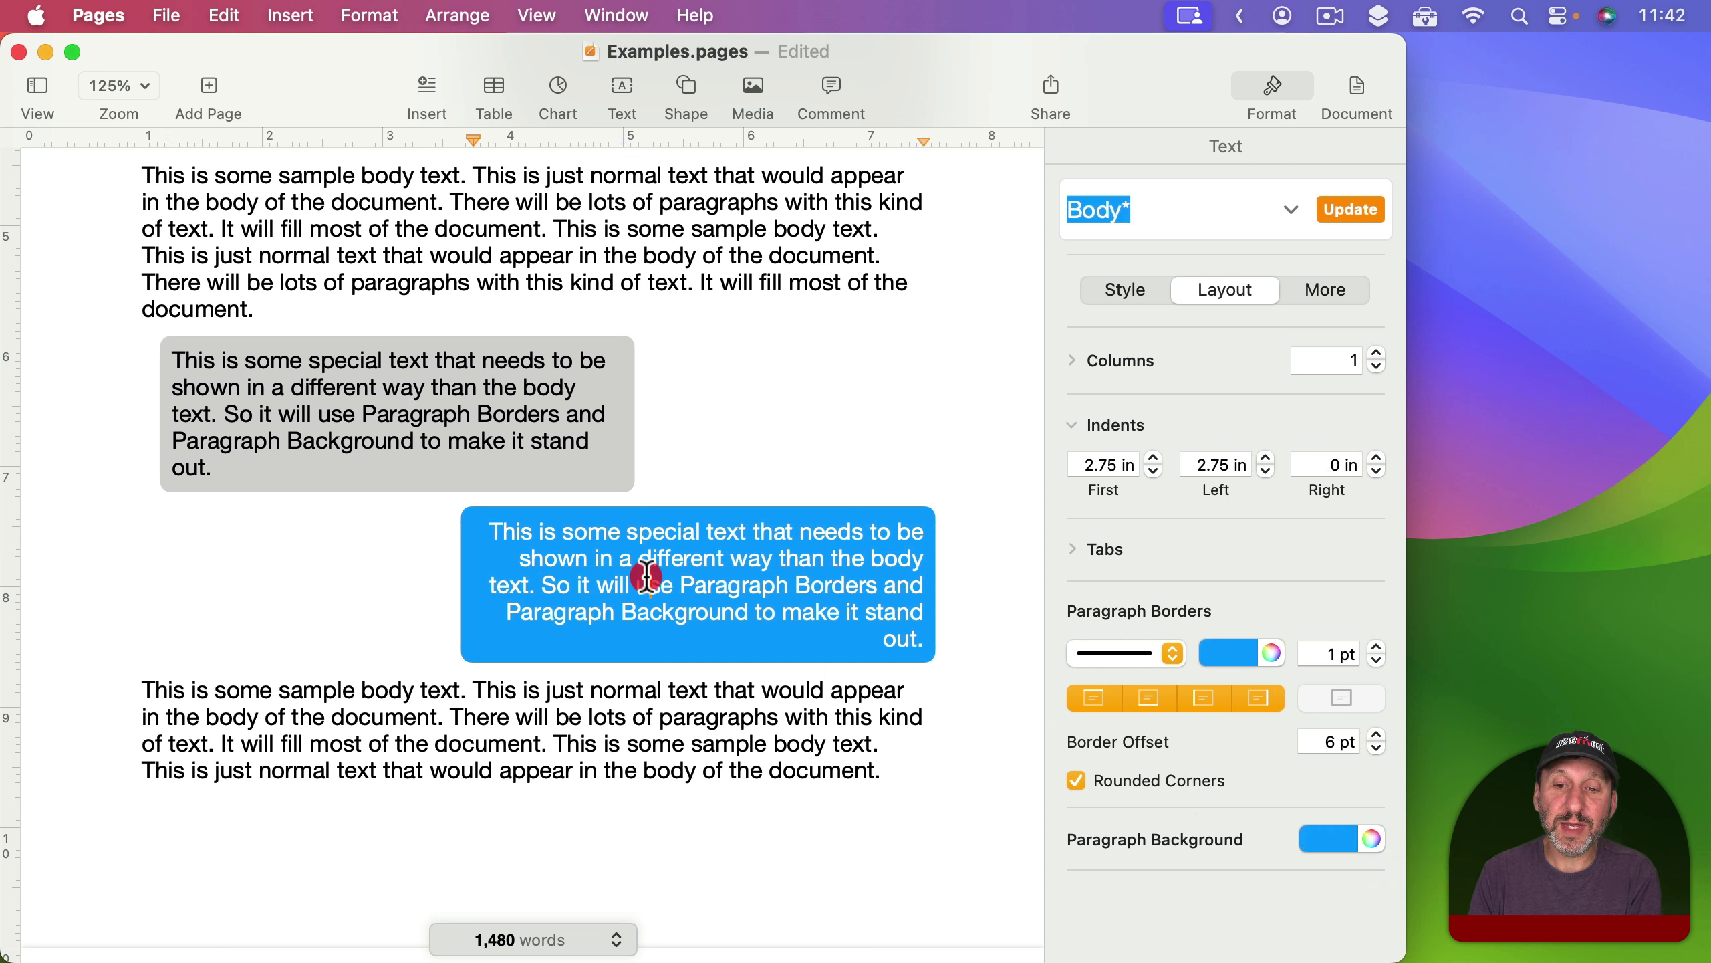
{"action": "left_click", "coordinate": [425, 414]}
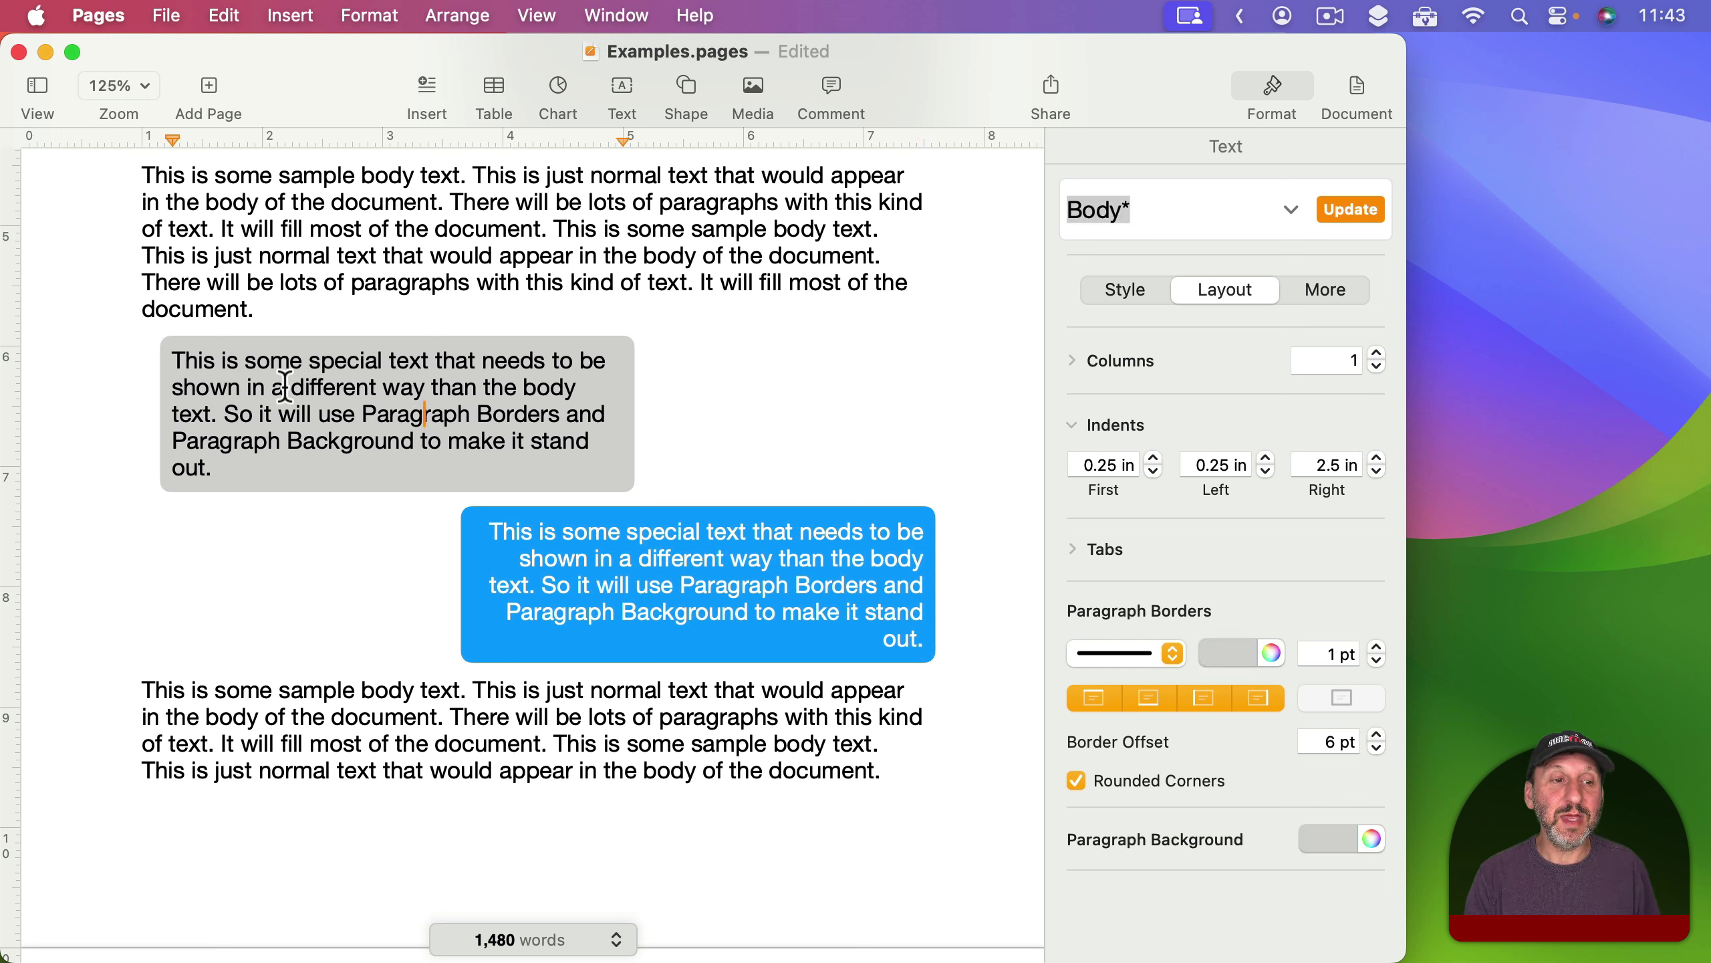
{"action": "left_click", "coordinate": [706, 574]}
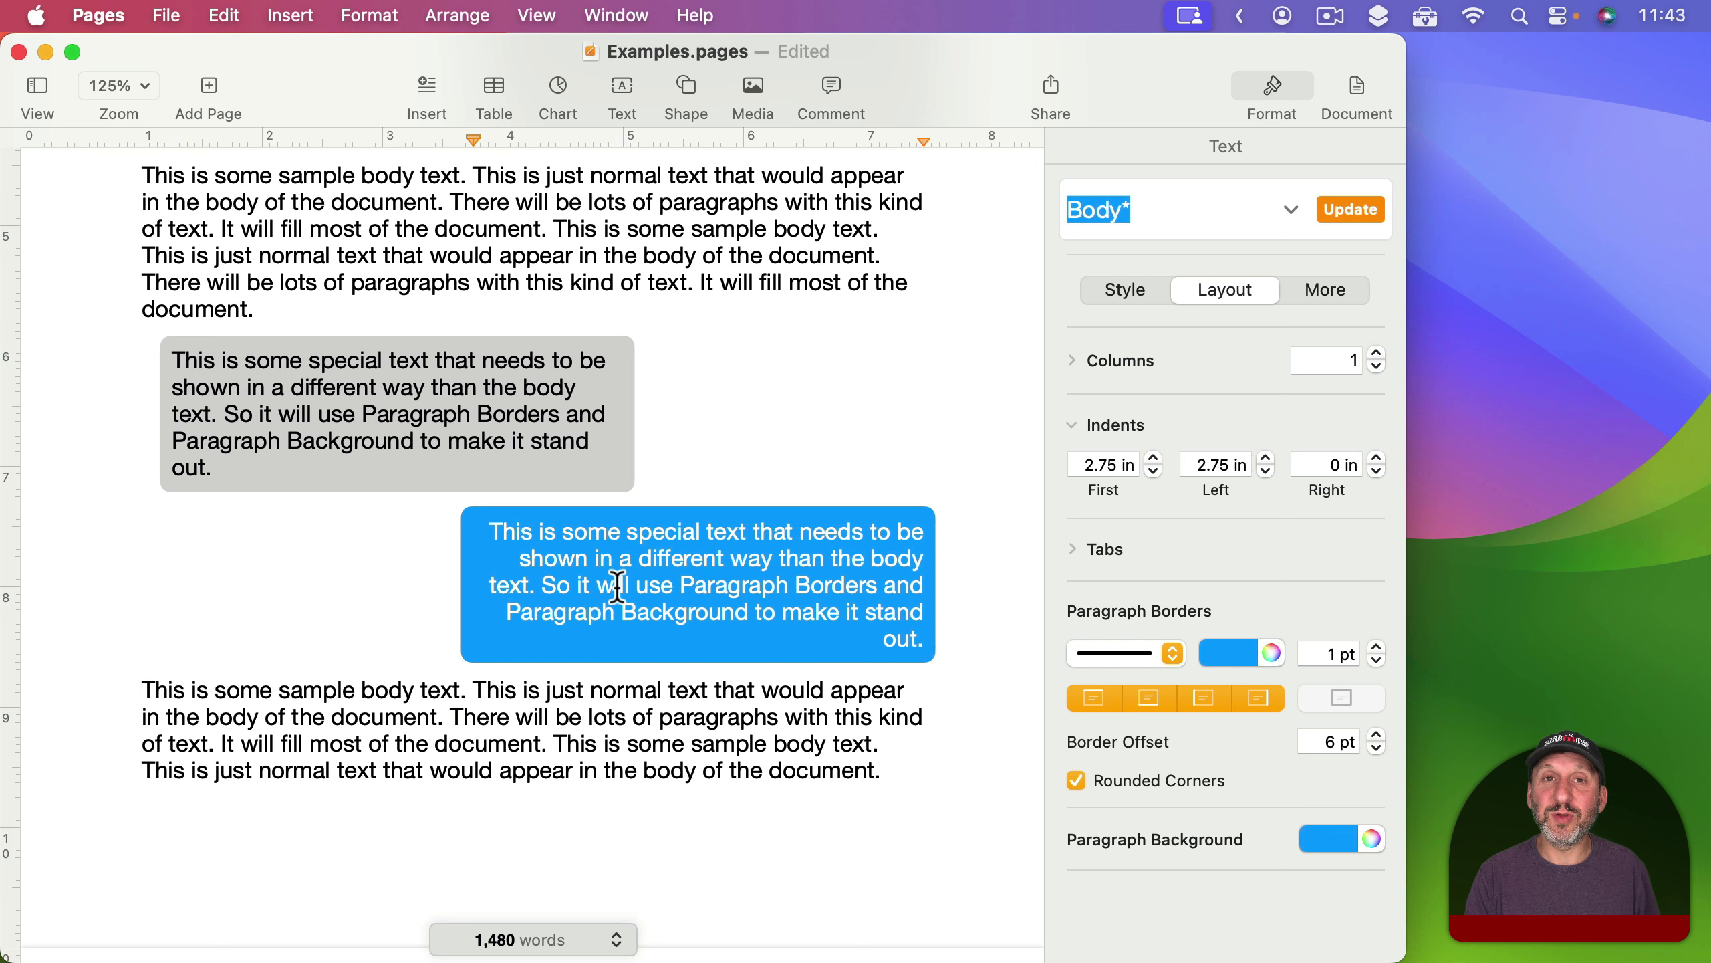